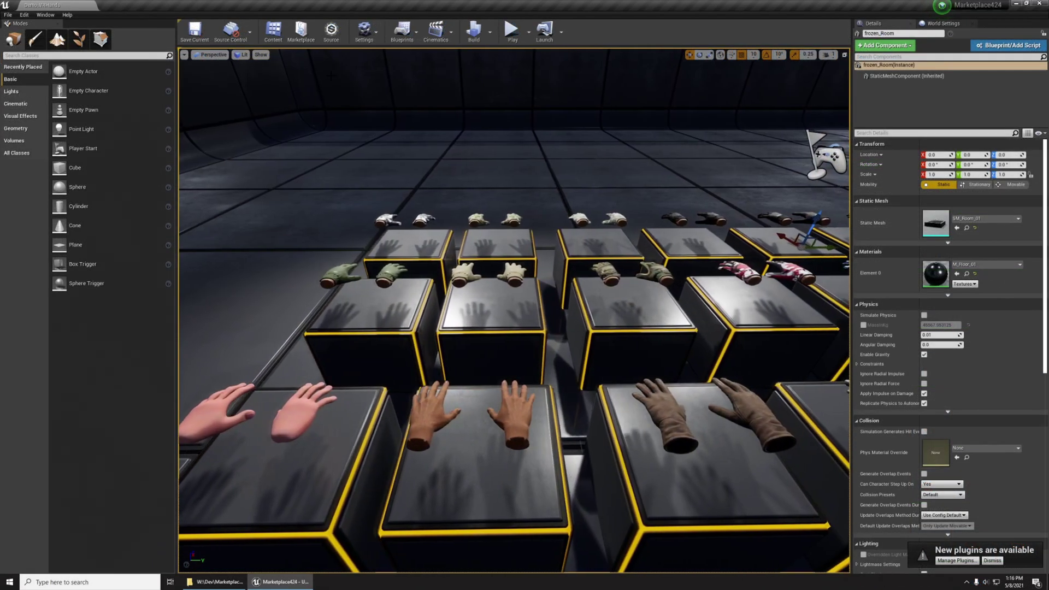
# Set the black fingerless glove preview's Bone Drawing to Selected and Parents so only bone names show.
pyautogui.press('d')
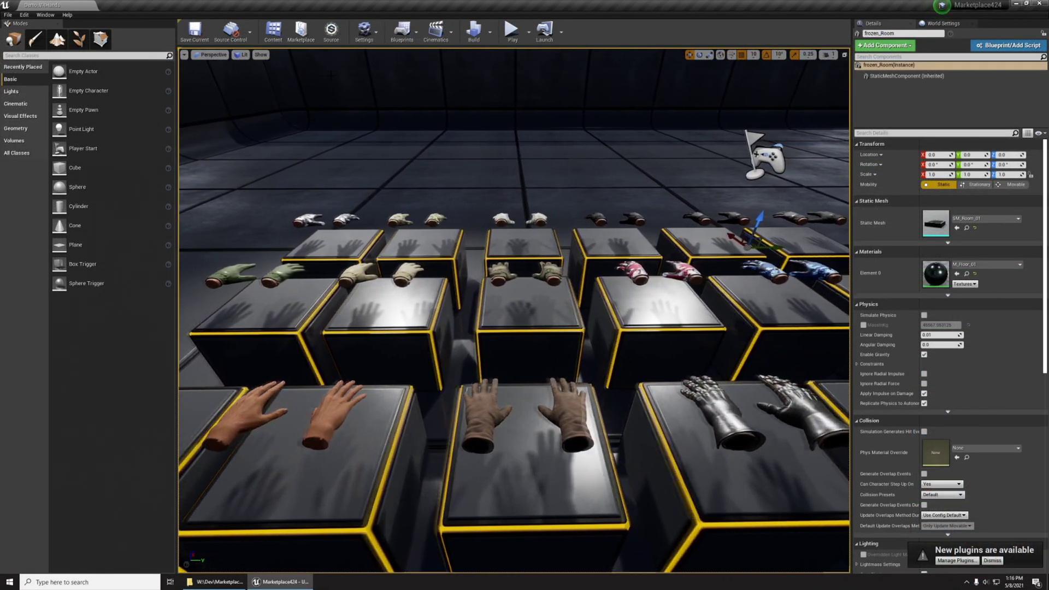
pyautogui.press('d')
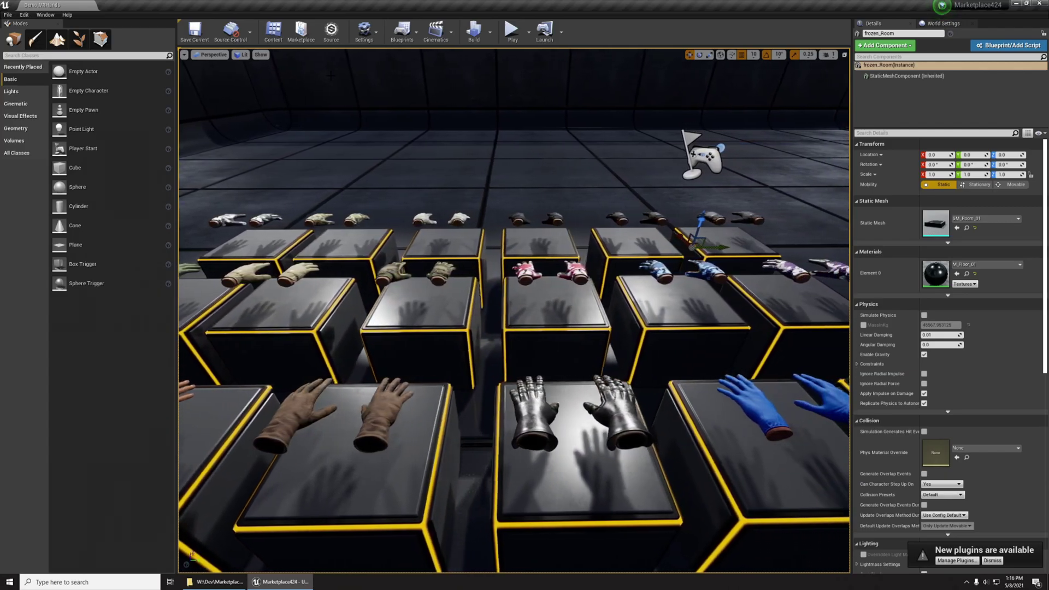
pyautogui.press('d')
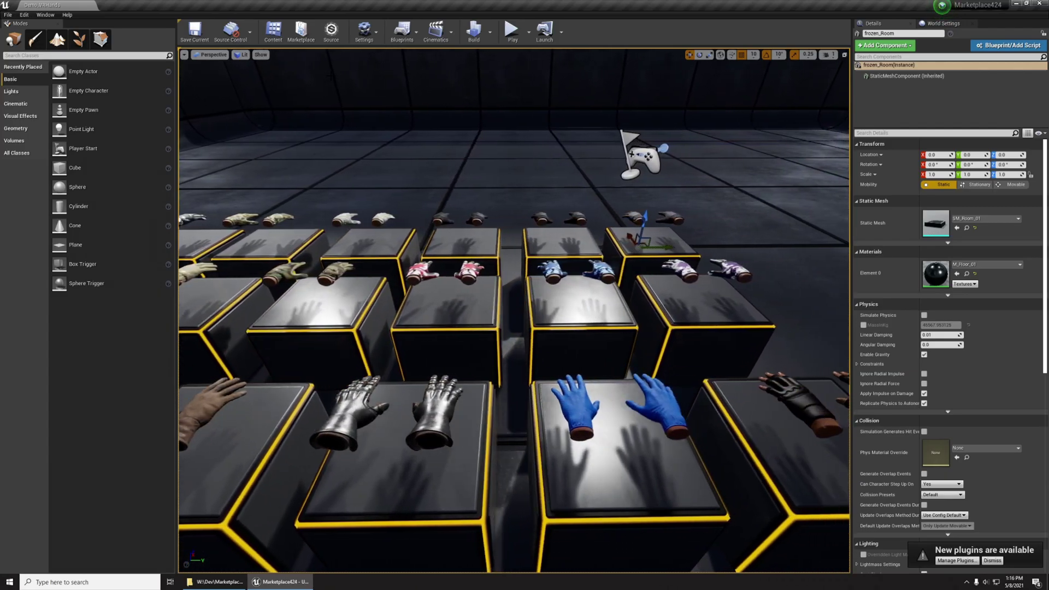
pyautogui.press('d')
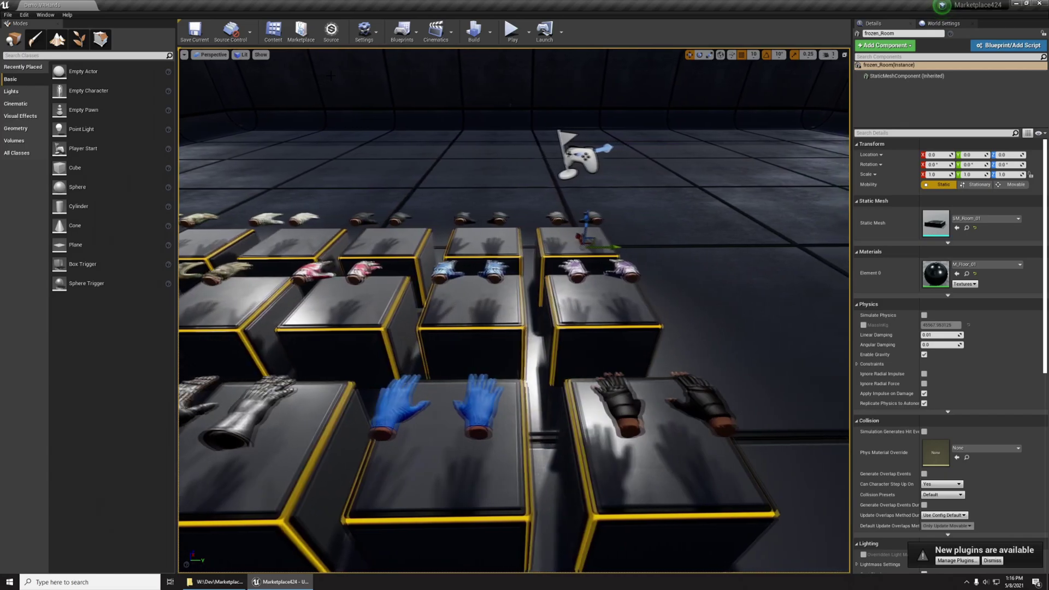
pyautogui.press('d')
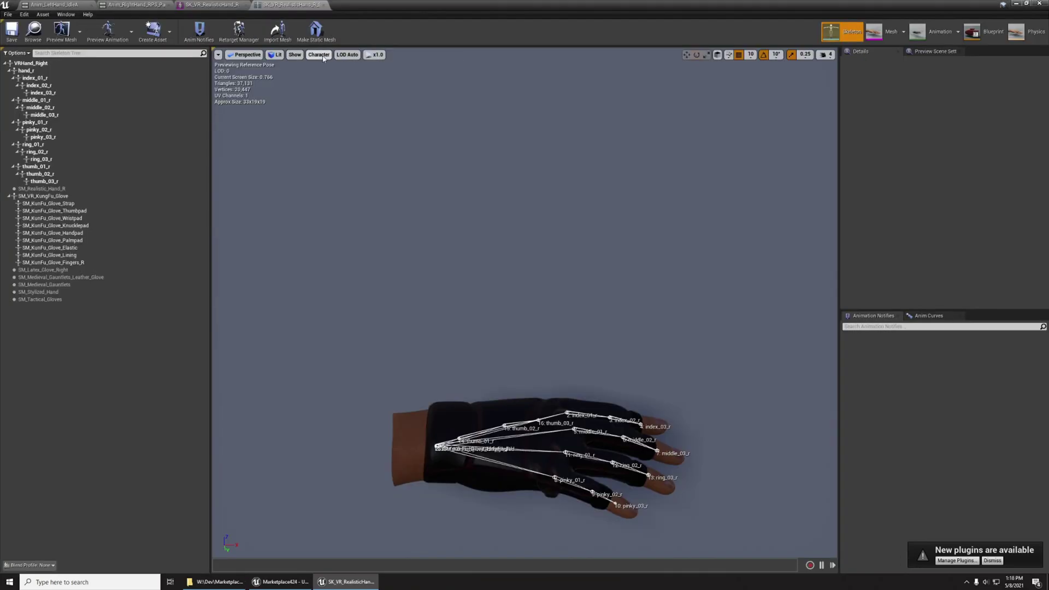
pyautogui.click(319, 54)
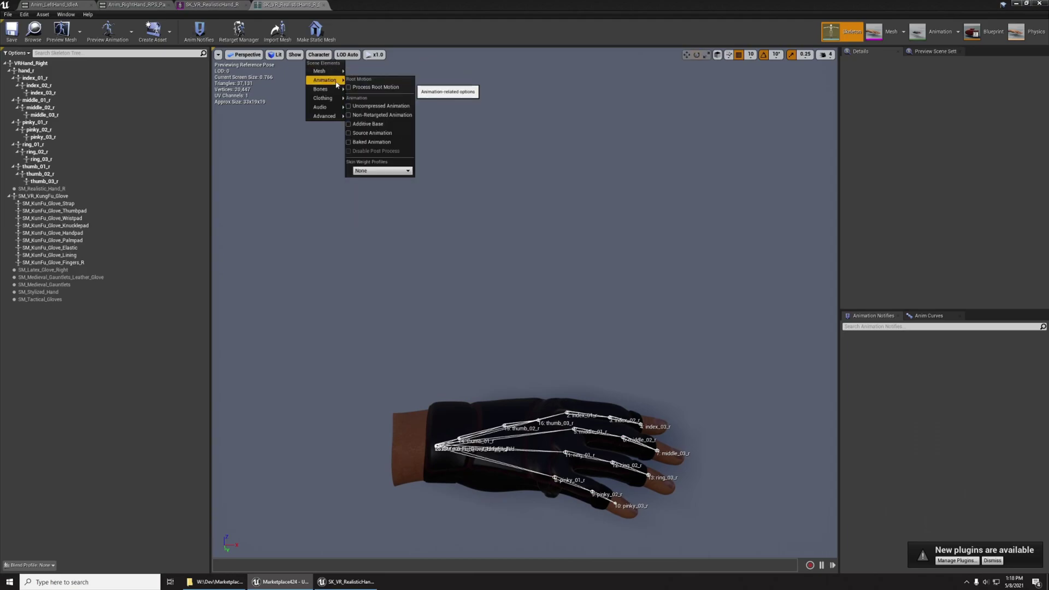
pyautogui.moveTo(327, 89)
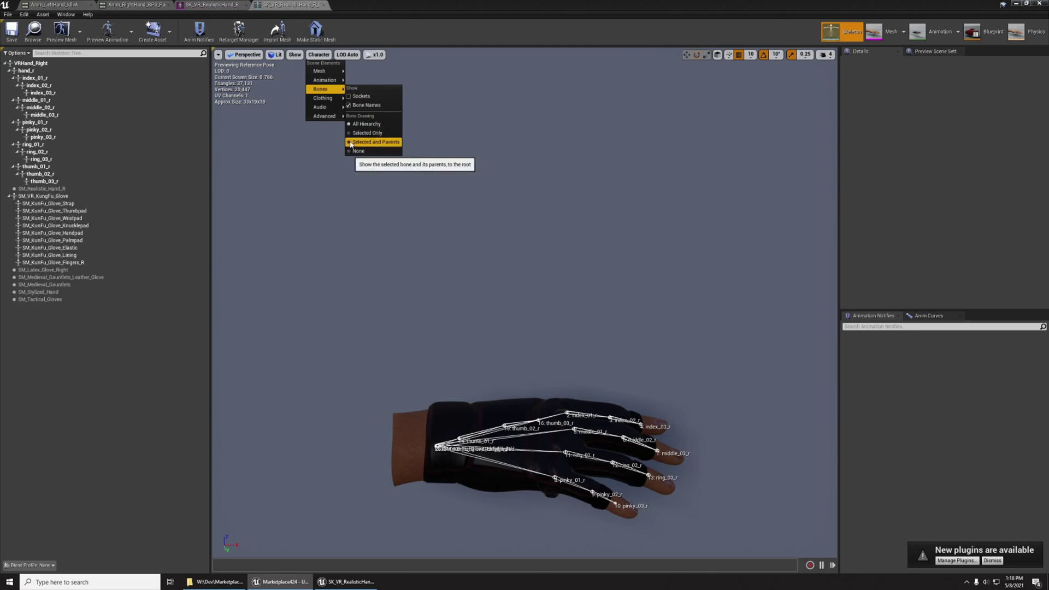
pyautogui.click(350, 143)
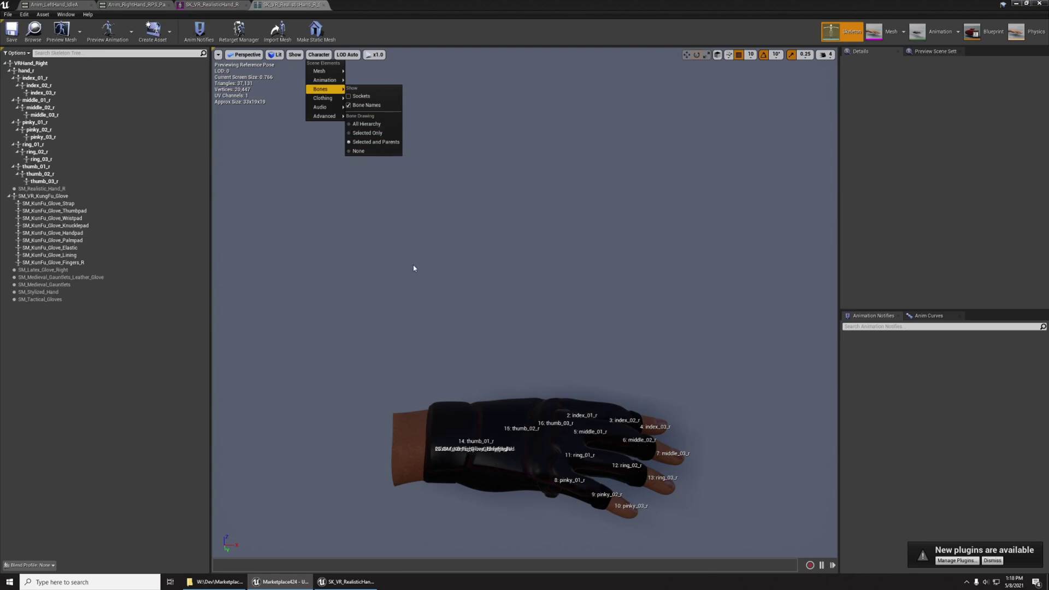
pyautogui.moveTo(414, 272); pyautogui.dragTo(426, 278, button='right')
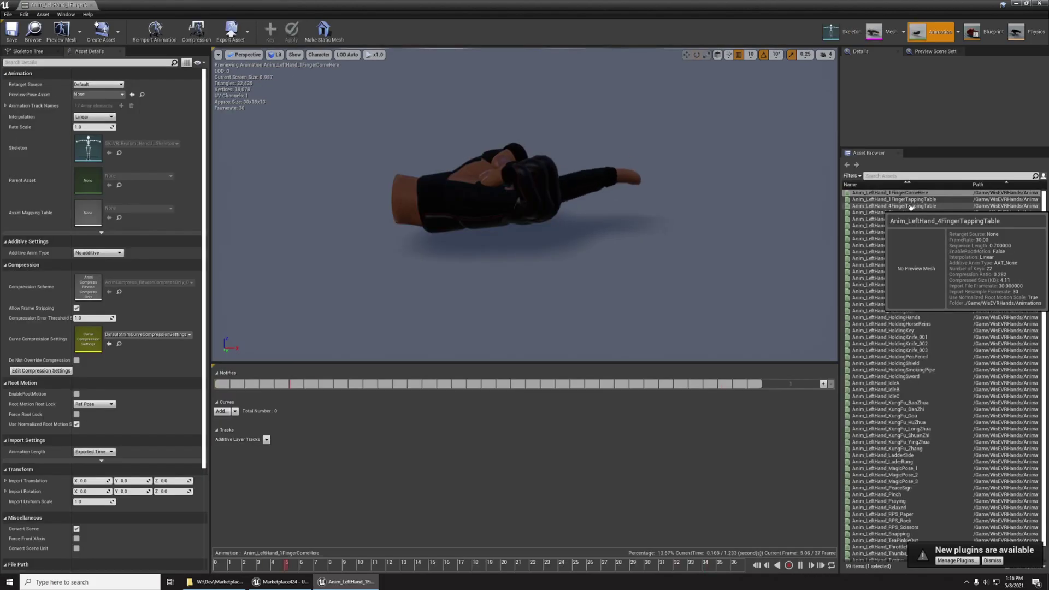
# Preview the 4FingerTappingTable, ClickingPen, Fist, HoldingSword and IdleA glove animations in turn.
pyautogui.click(911, 206)
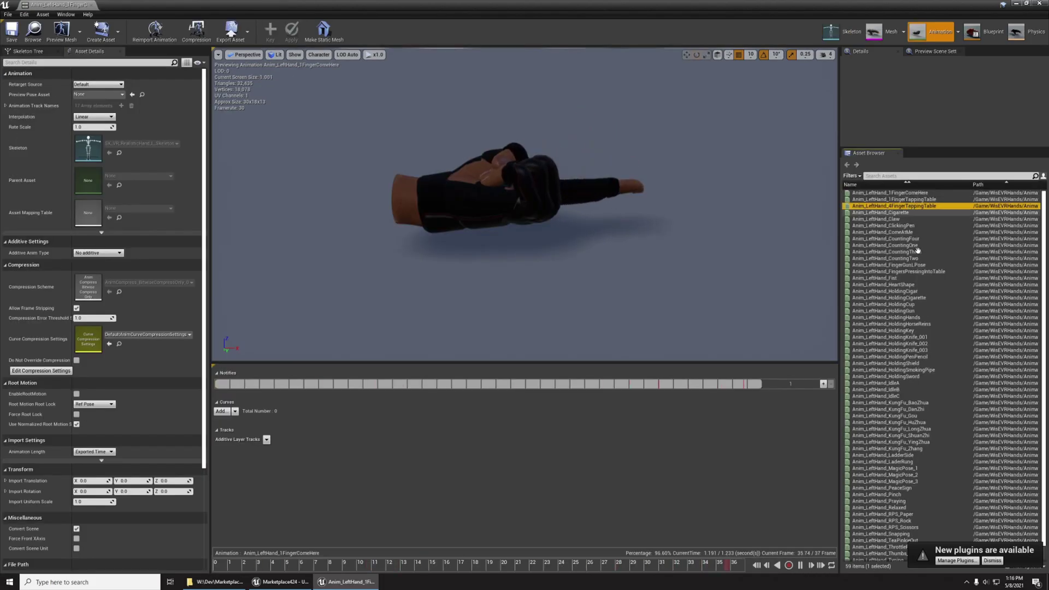
pyautogui.click(911, 225)
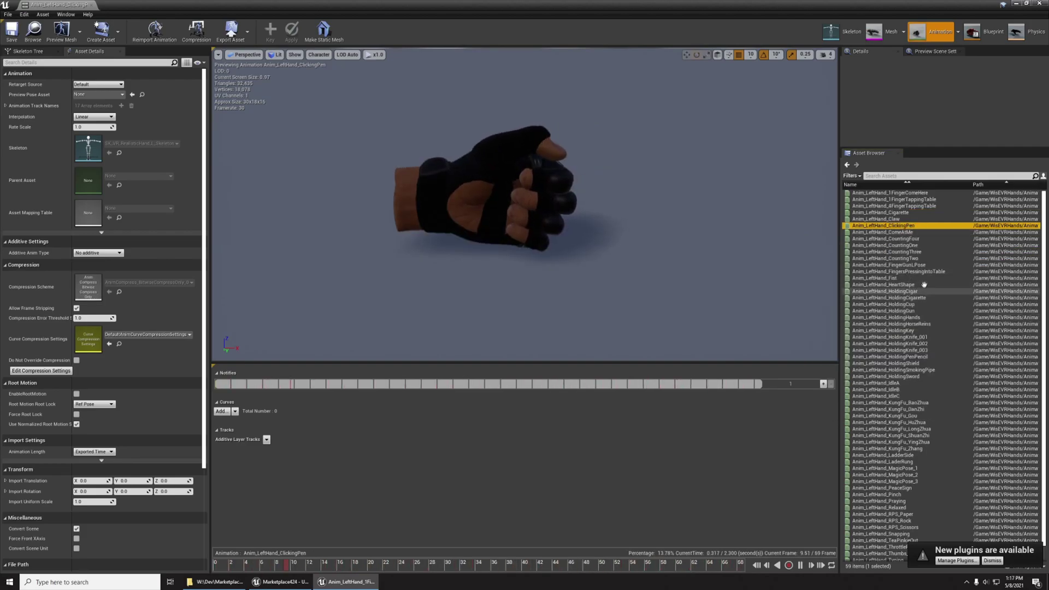
pyautogui.click(896, 278)
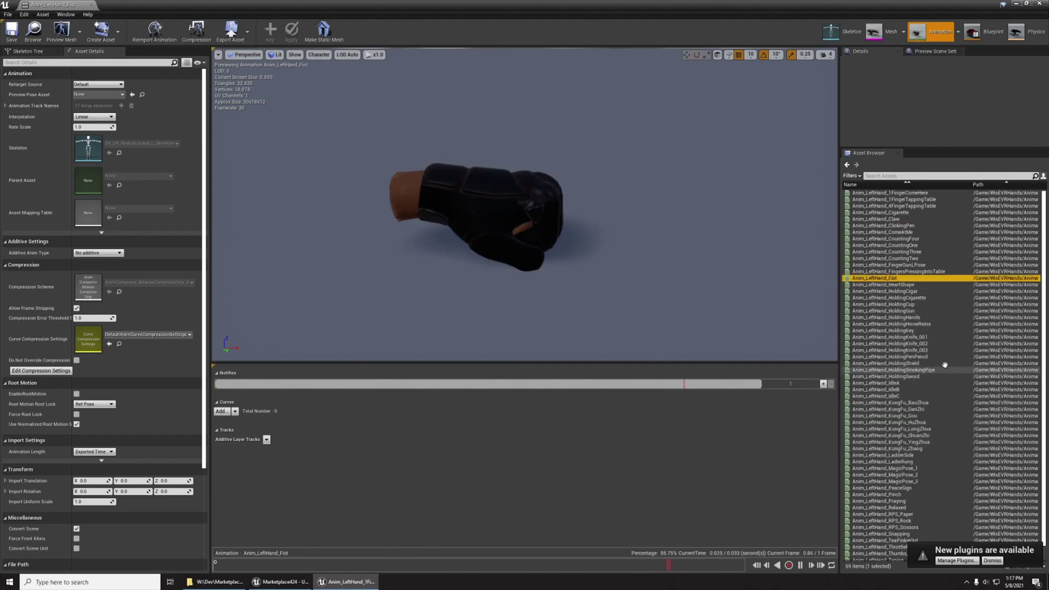
pyautogui.click(915, 377)
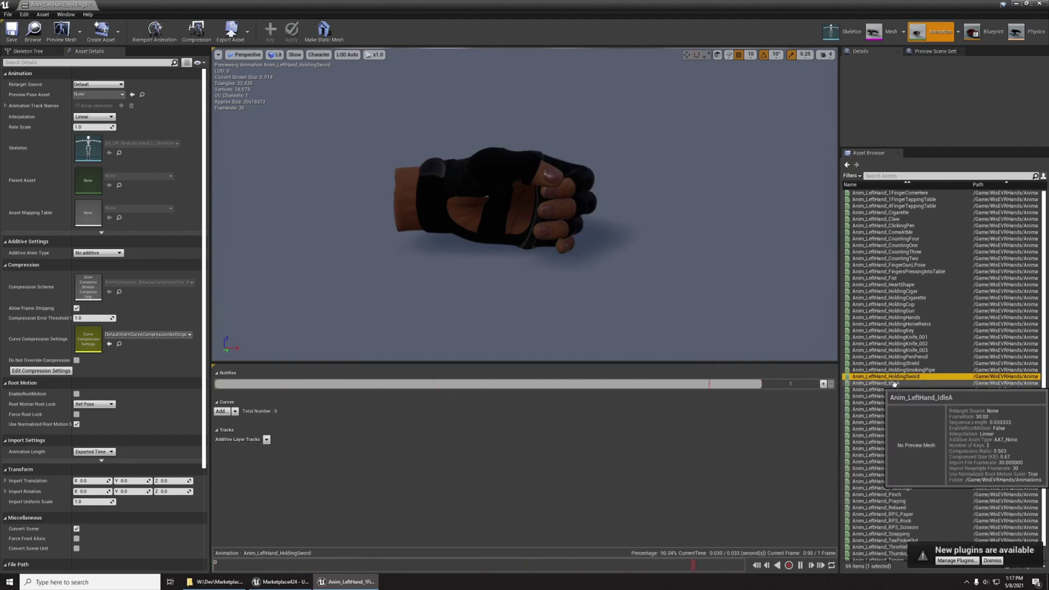
pyautogui.click(894, 384)
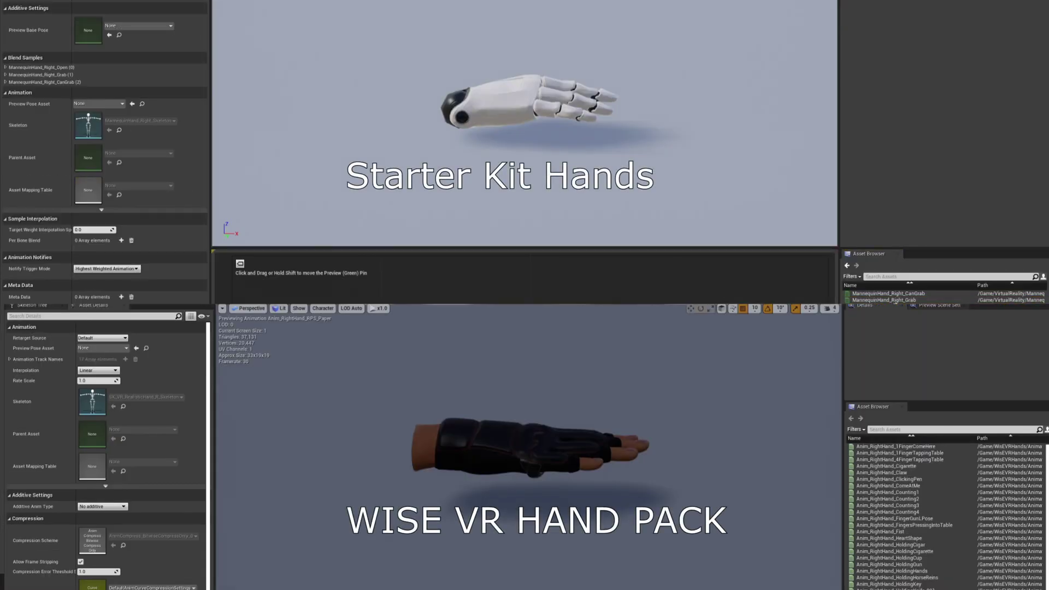
# Open the starter kit's MannequinHand_Right_CanGrab animation to compare with the glove pack.
pyautogui.doubleClick(893, 294)
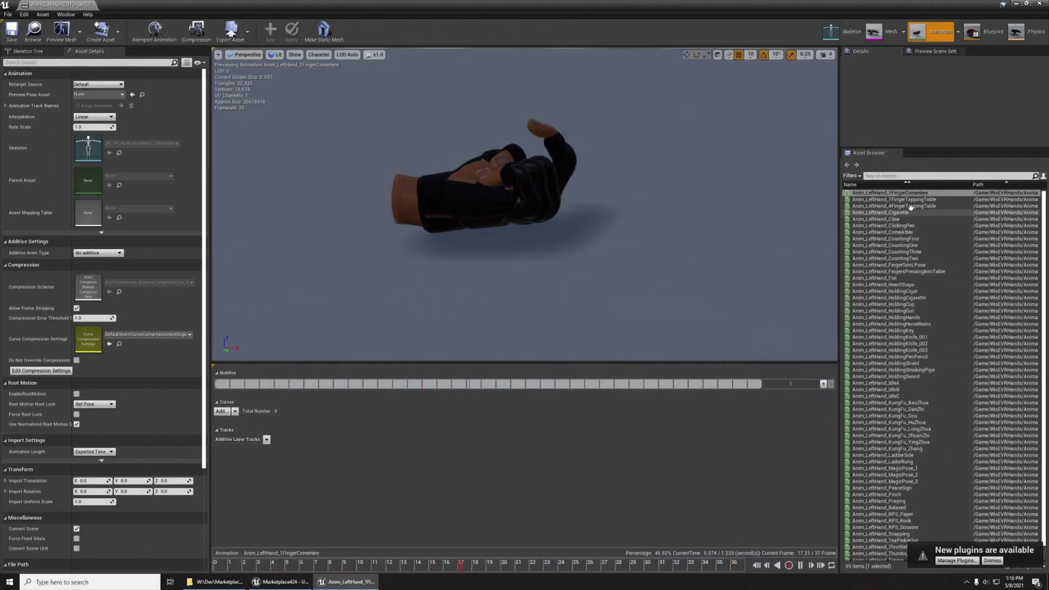
# Preview 4FingerTappingTable, ClickingPen, Fist and HoldingSword again, ending on the IdleA open-hand pose.
pyautogui.click(910, 207)
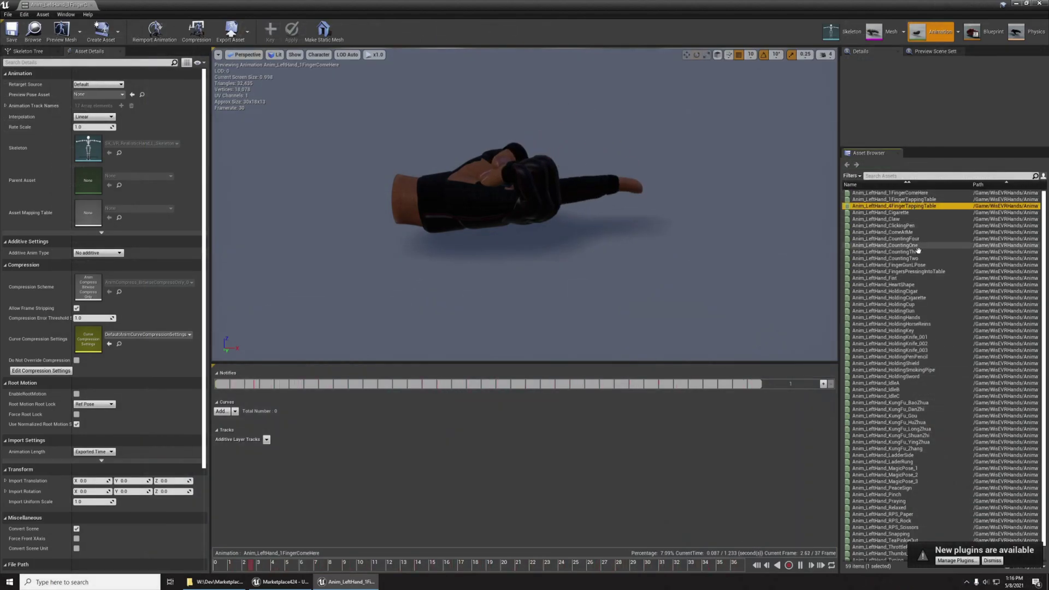
pyautogui.click(910, 226)
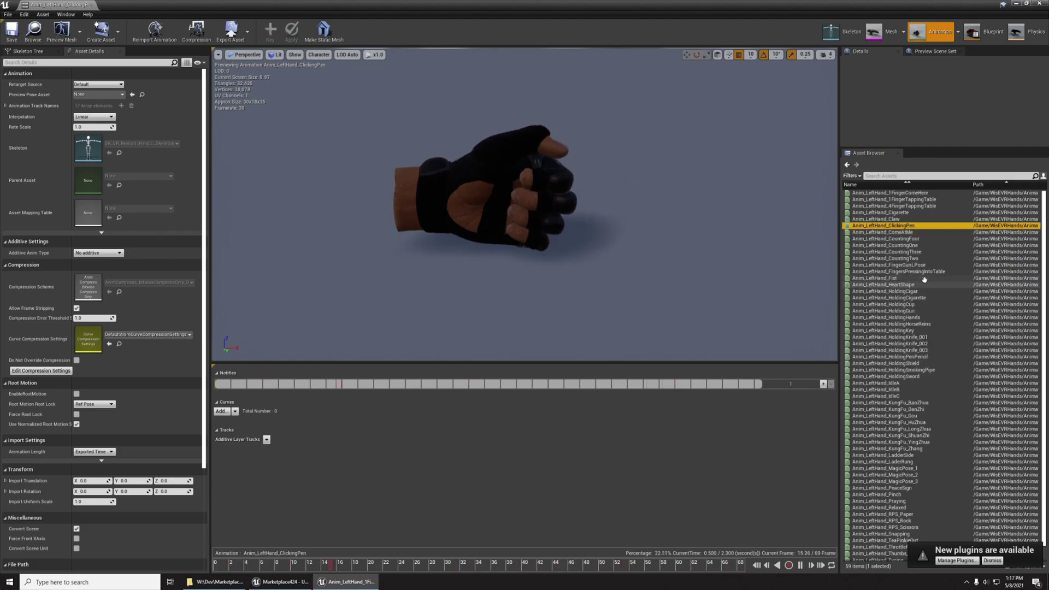
pyautogui.click(887, 277)
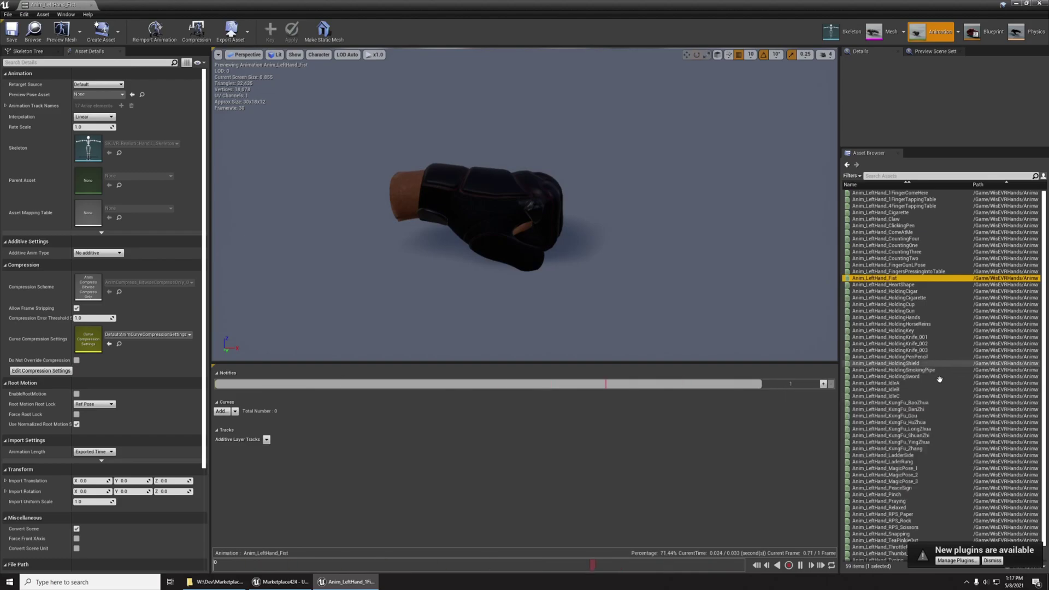
pyautogui.click(916, 377)
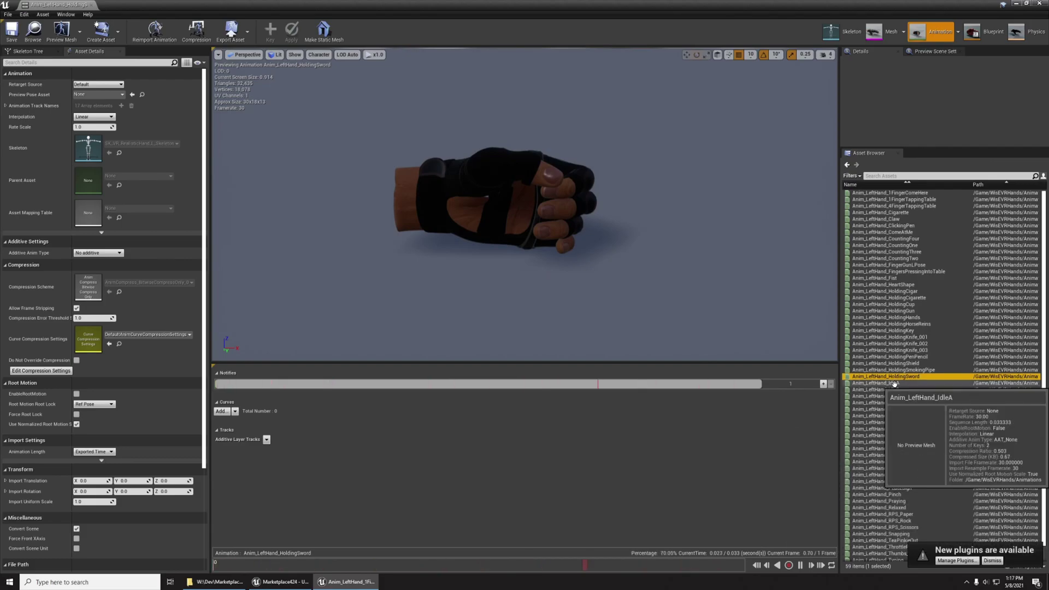
pyautogui.click(894, 383)
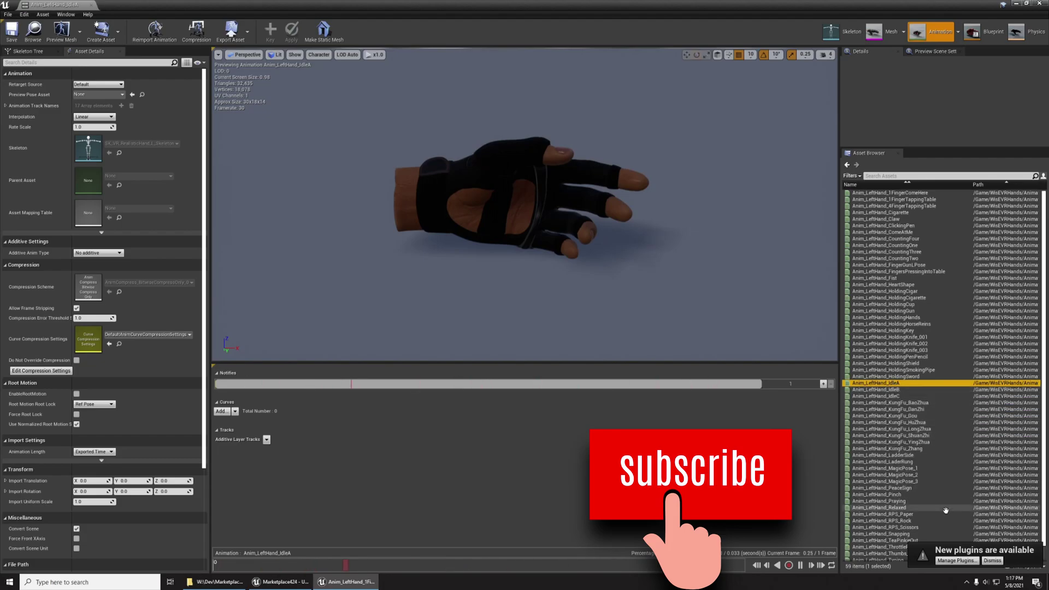
# Scroll the Content Browser to show the WisEVRHands folder's hand-pose assets.
pyautogui.scroll(-1, 945, 503)
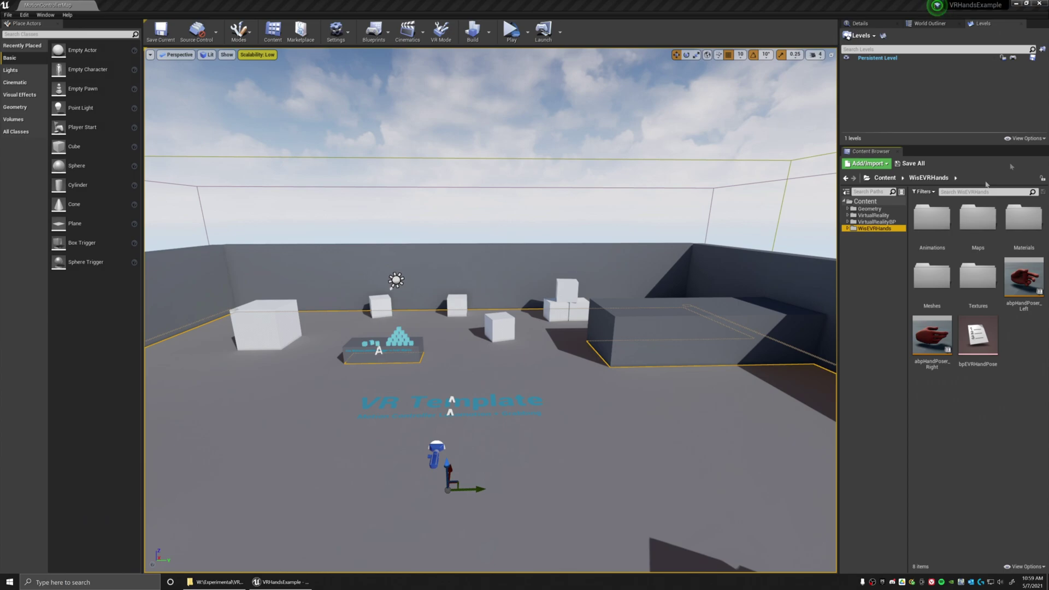
# Open BP_MotionController from the VirtualRealityBP > Blueprints folder.
pyautogui.click(876, 222)
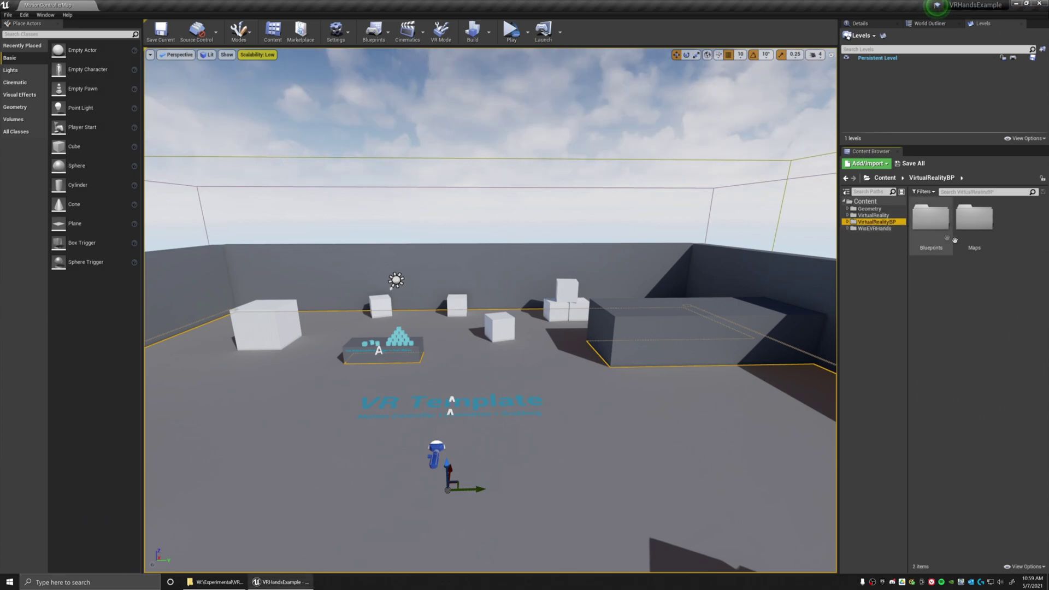
pyautogui.doubleClick(937, 224)
pyautogui.doubleClick(918, 233)
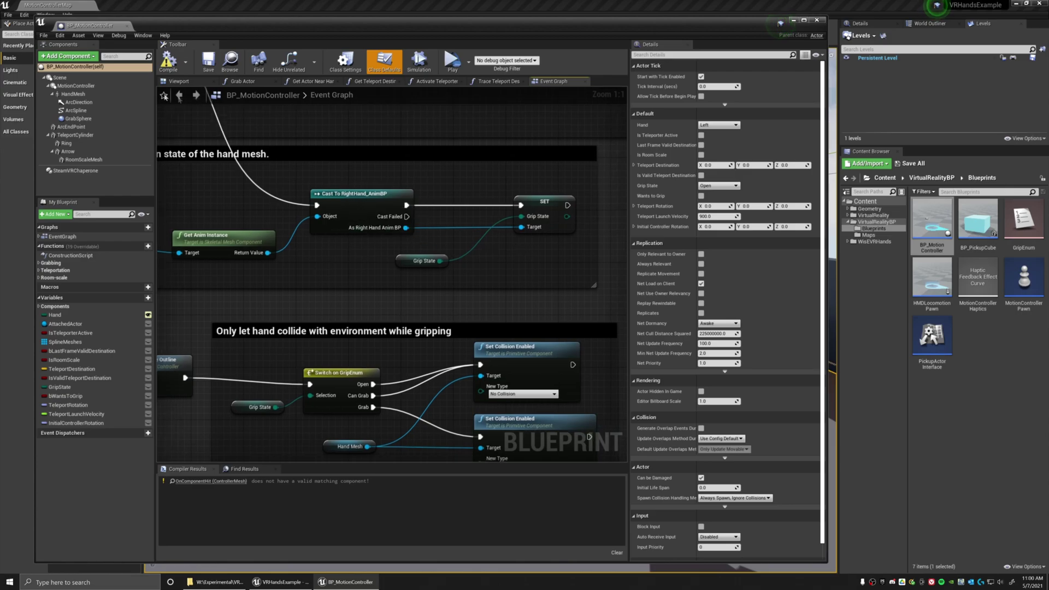
# Locate HandMesh's Anim Class RightHand_AnimBP, review its Event Graph, then close it.
pyautogui.click(76, 94)
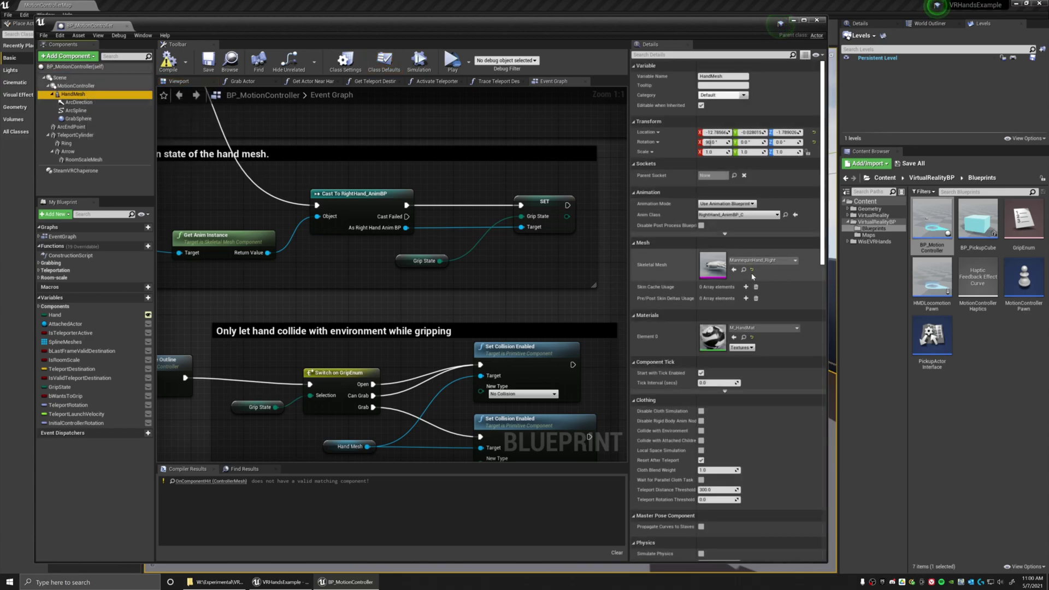
pyautogui.click(785, 215)
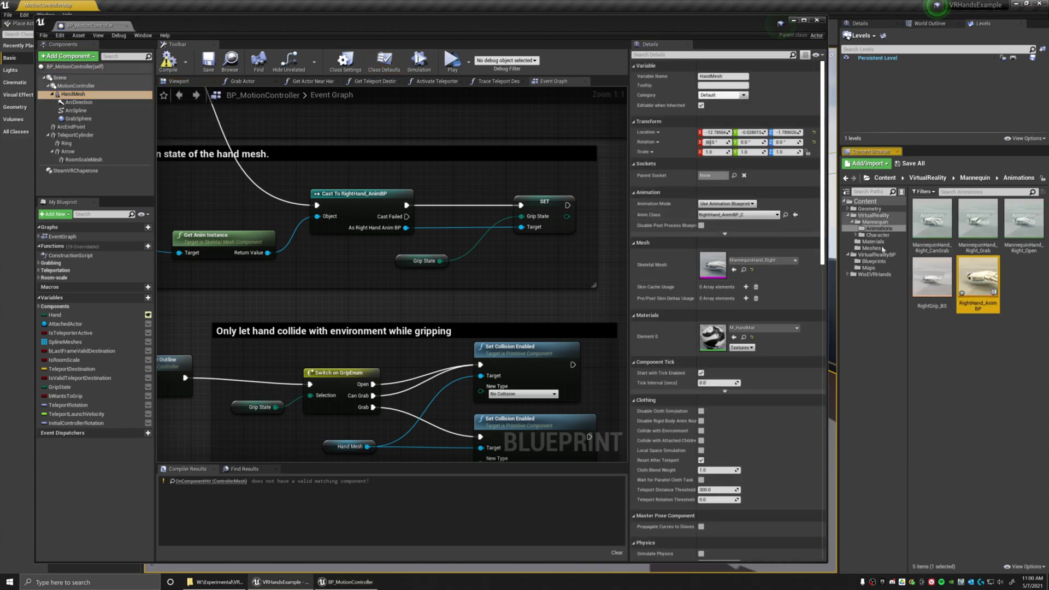
pyautogui.doubleClick(982, 278)
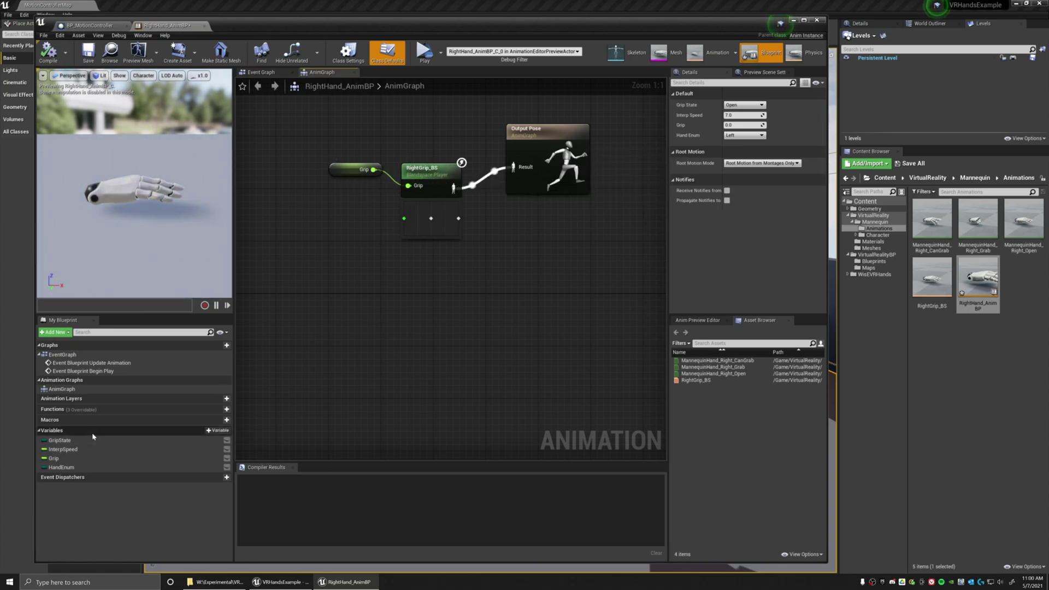
pyautogui.click(261, 72)
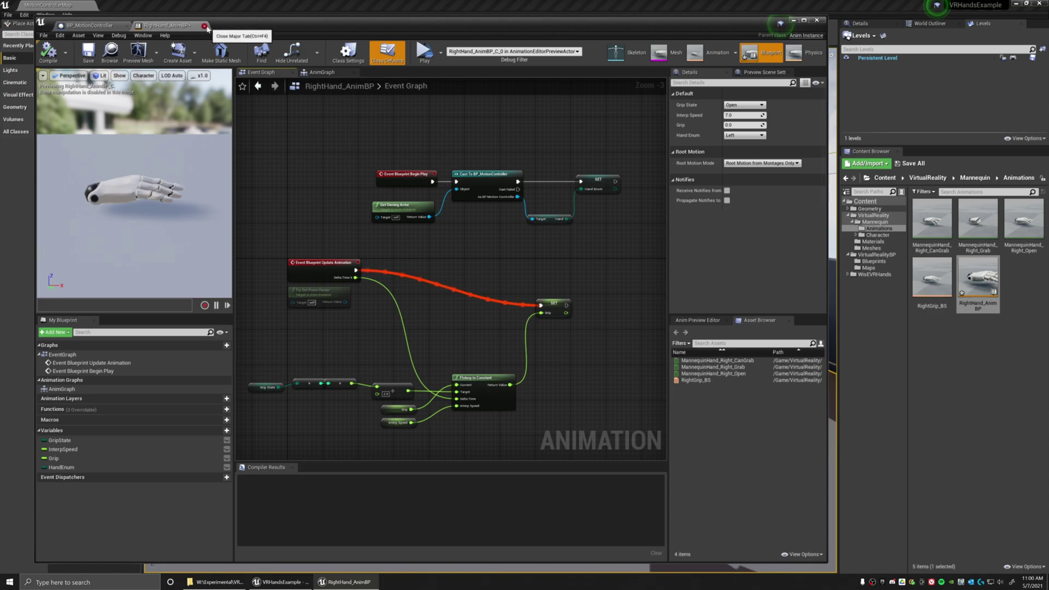
pyautogui.click(205, 25)
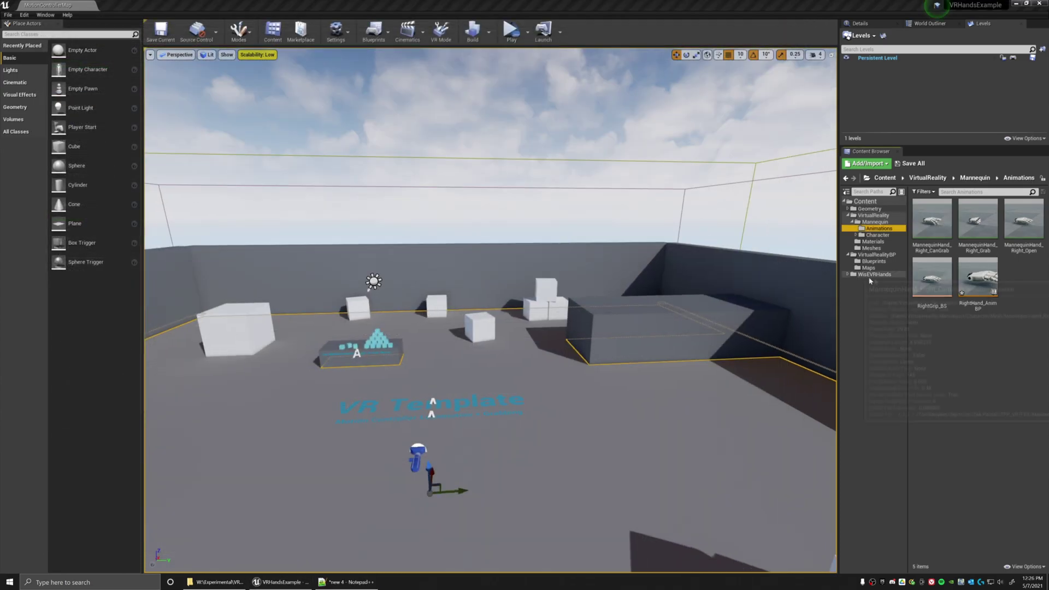
# Create an AnimInstance animation blueprint on SK_VR_RealisticHand_R_Skeleton named absStarterWisE.
pyautogui.click(874, 261)
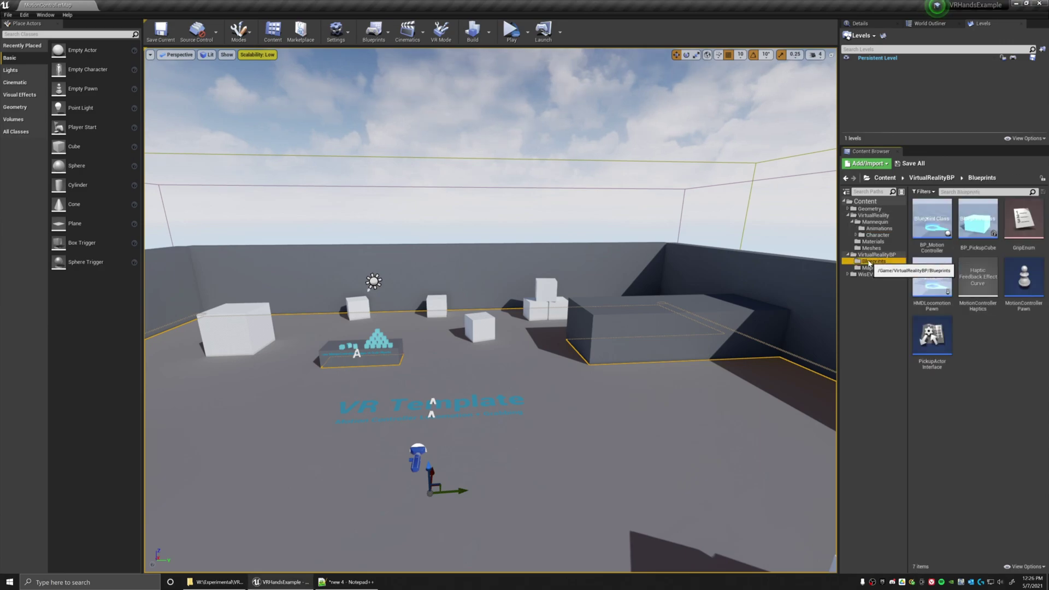
pyautogui.rightClick(981, 347)
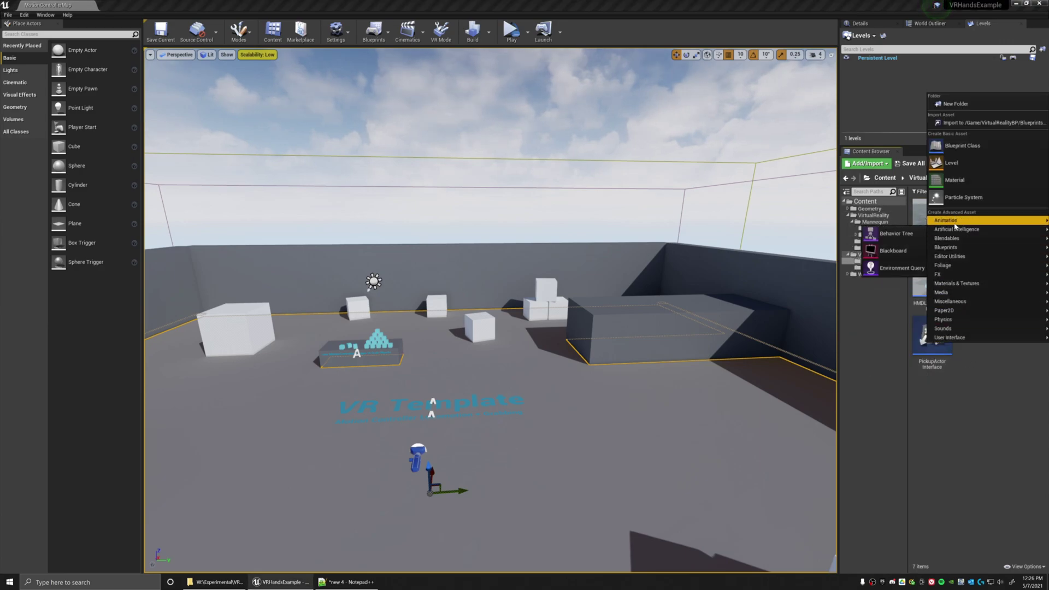
pyautogui.moveTo(929, 221)
pyautogui.click(880, 259)
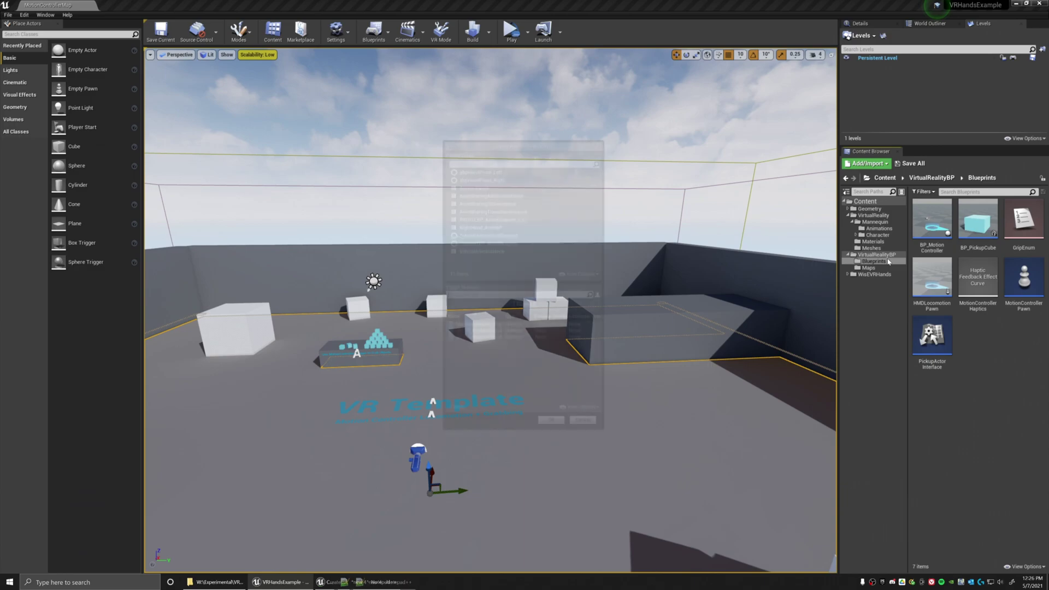
pyautogui.click(481, 186)
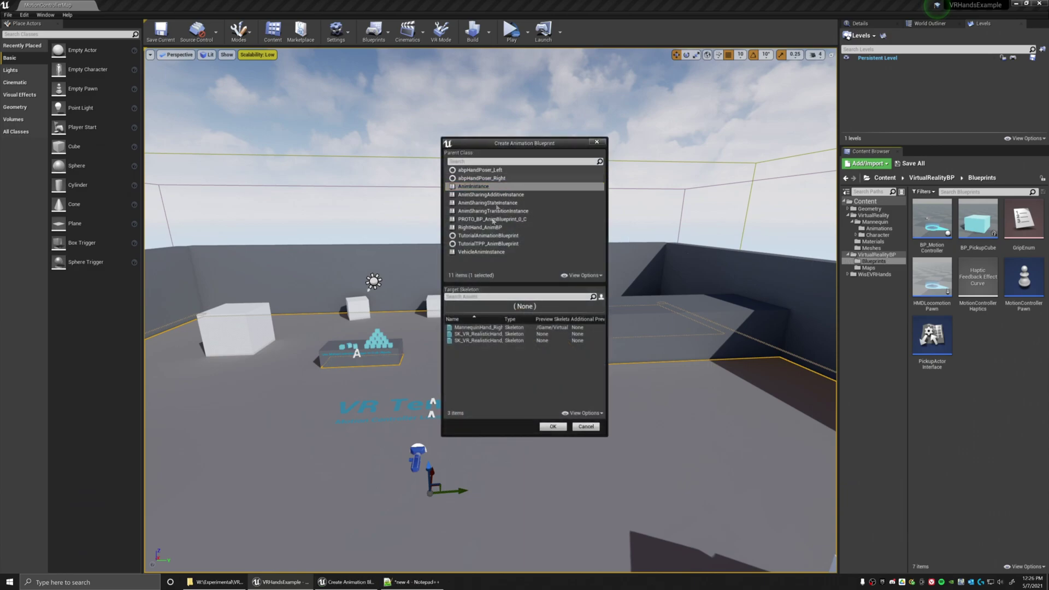
pyautogui.moveTo(502, 319); pyautogui.dragTo(527, 320)
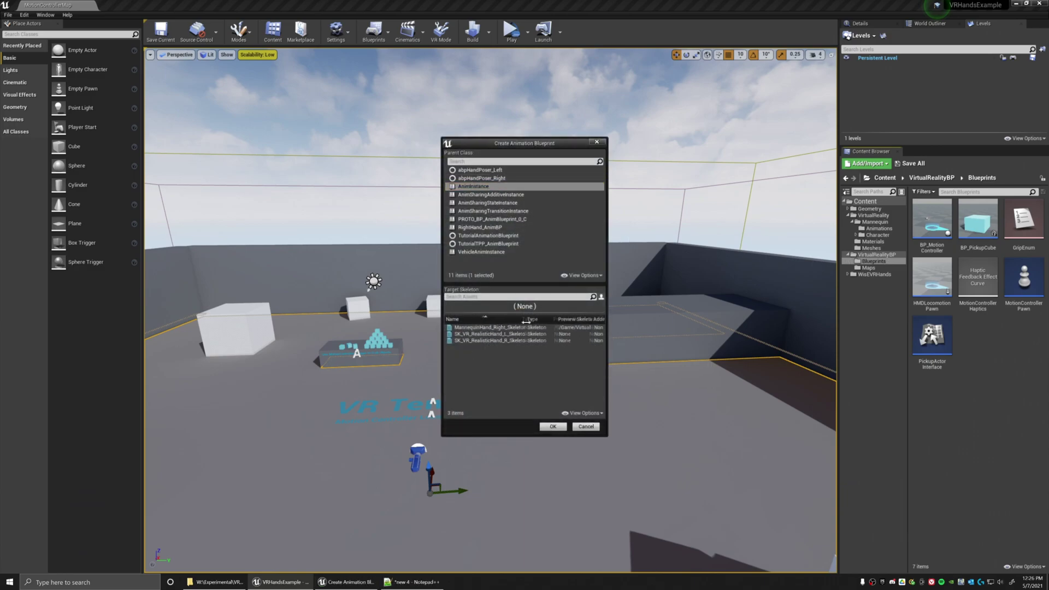
pyautogui.click(519, 341)
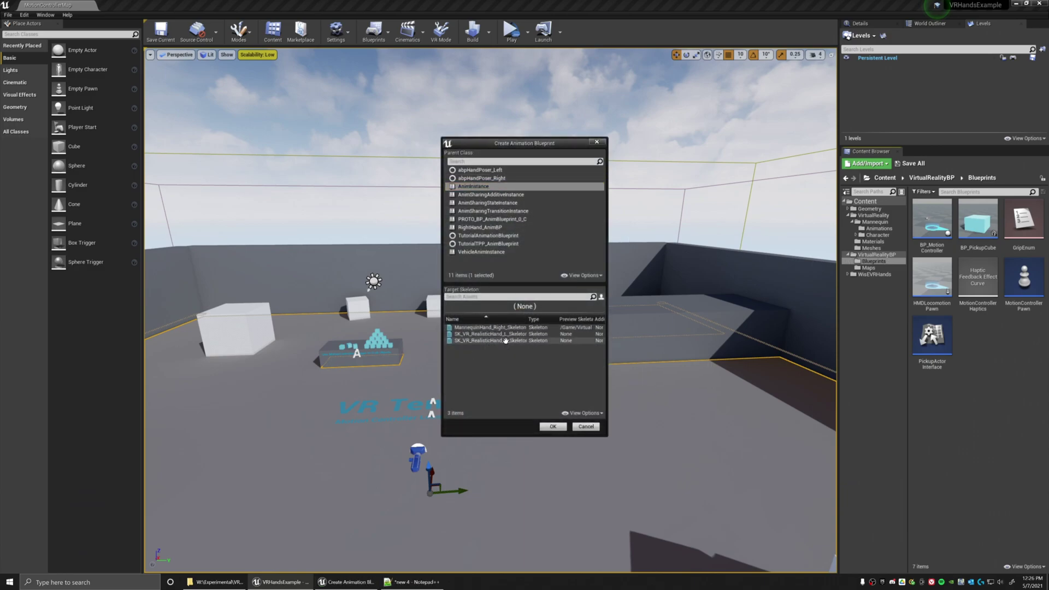
pyautogui.click(553, 426)
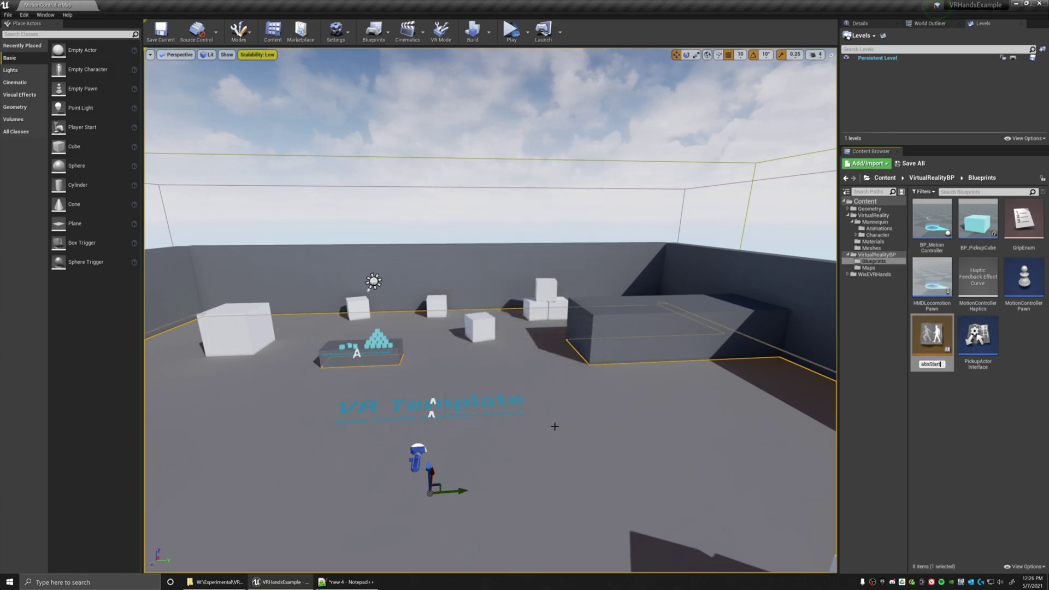
pyautogui.write('absStarterWisE')
pyautogui.press('Return')
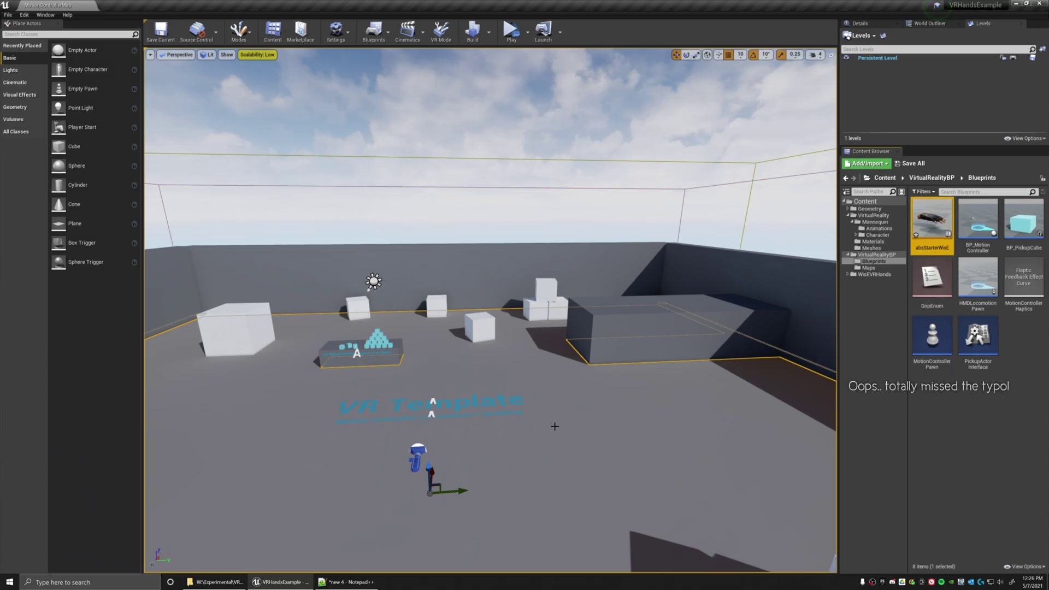
# Wire Anim_RightHand_ComeAtMe into absStarterWisE's Output Pose, compile to preview, then delete the node.
pyautogui.doubleClick(931, 219)
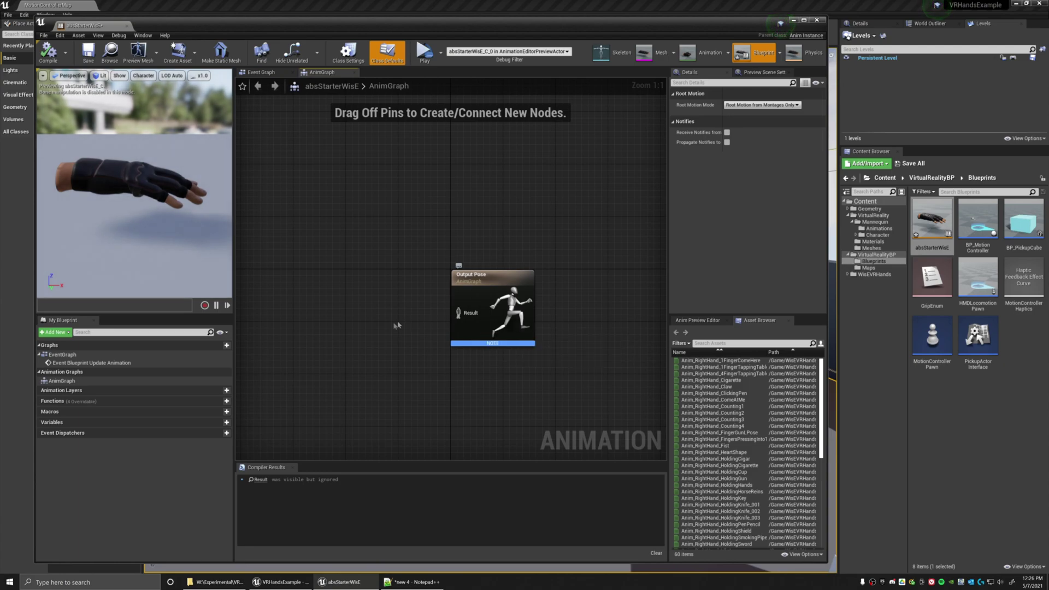
pyautogui.moveTo(399, 326); pyautogui.dragTo(466, 284, button='right')
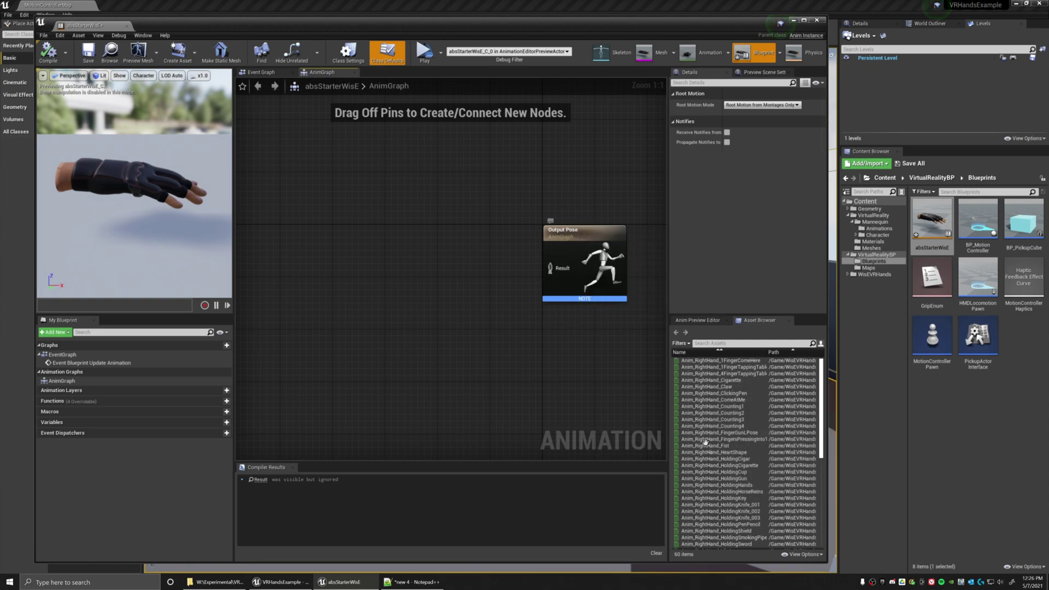
pyautogui.click(706, 401)
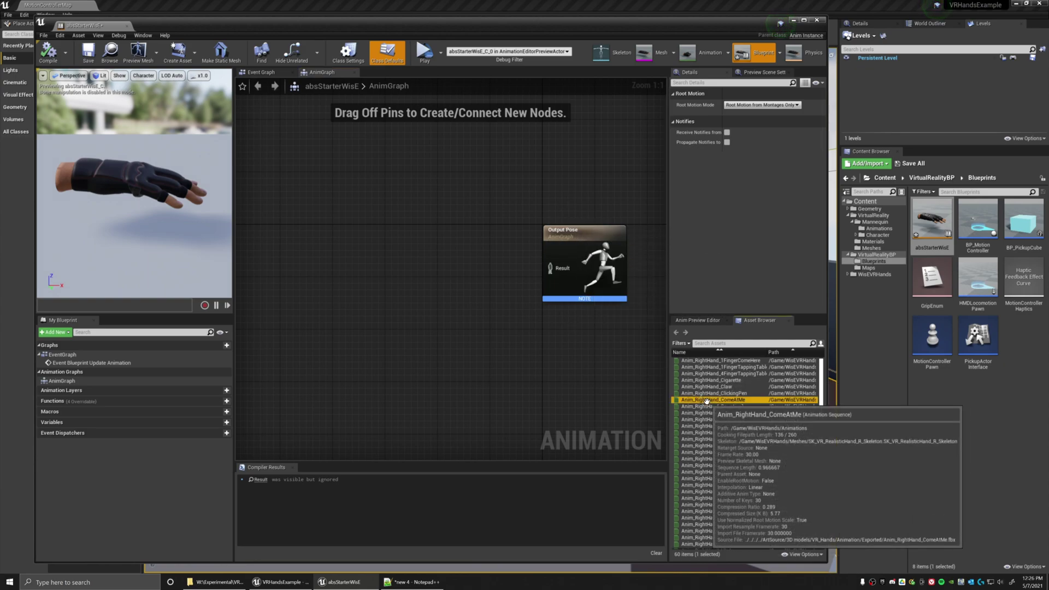
pyautogui.moveTo(706, 400); pyautogui.dragTo(362, 247)
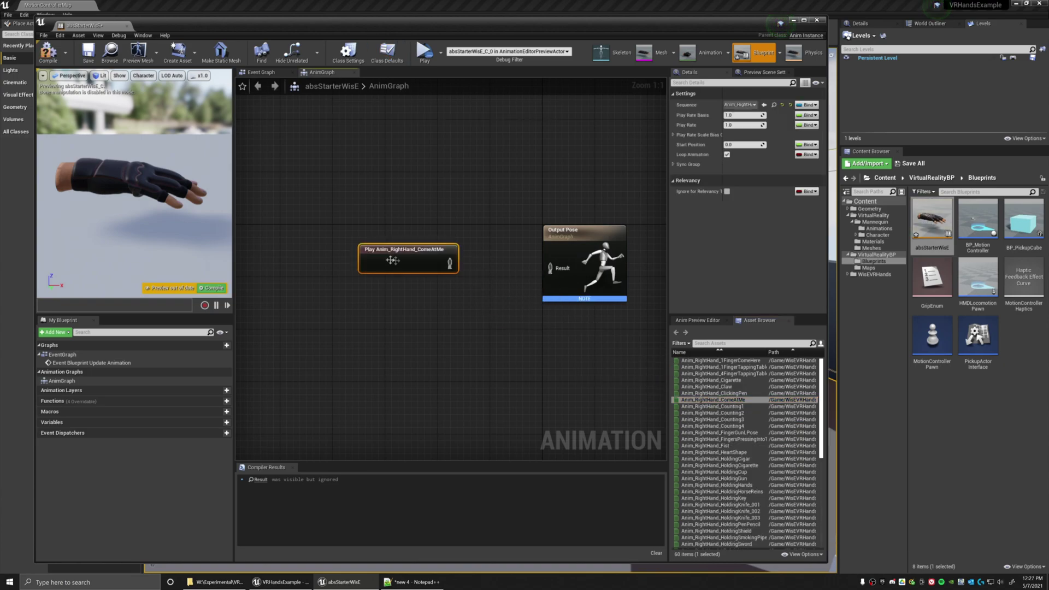
pyautogui.moveTo(458, 266); pyautogui.dragTo(551, 268)
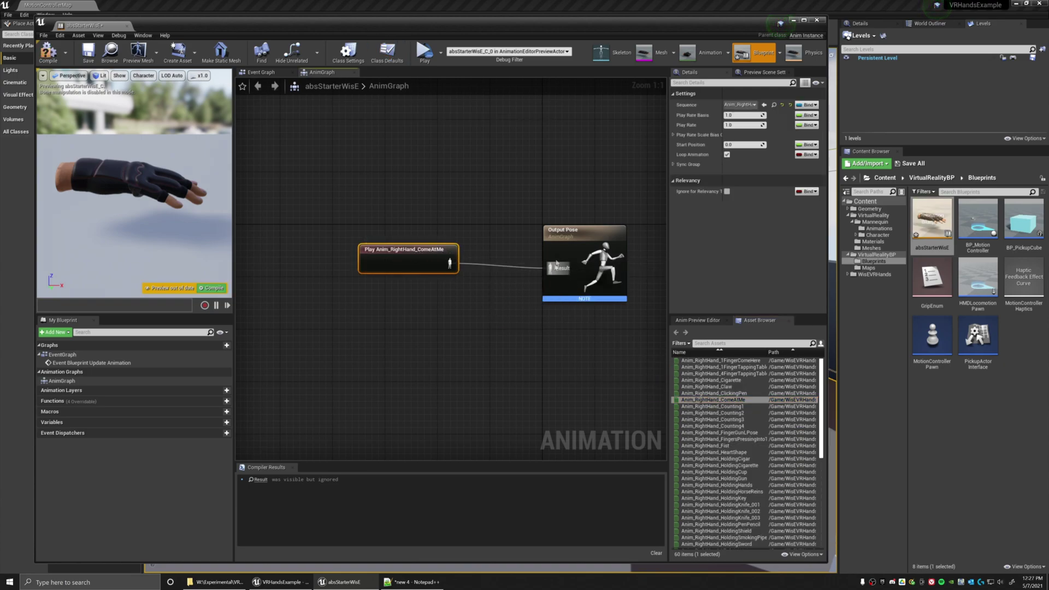
pyautogui.click(48, 51)
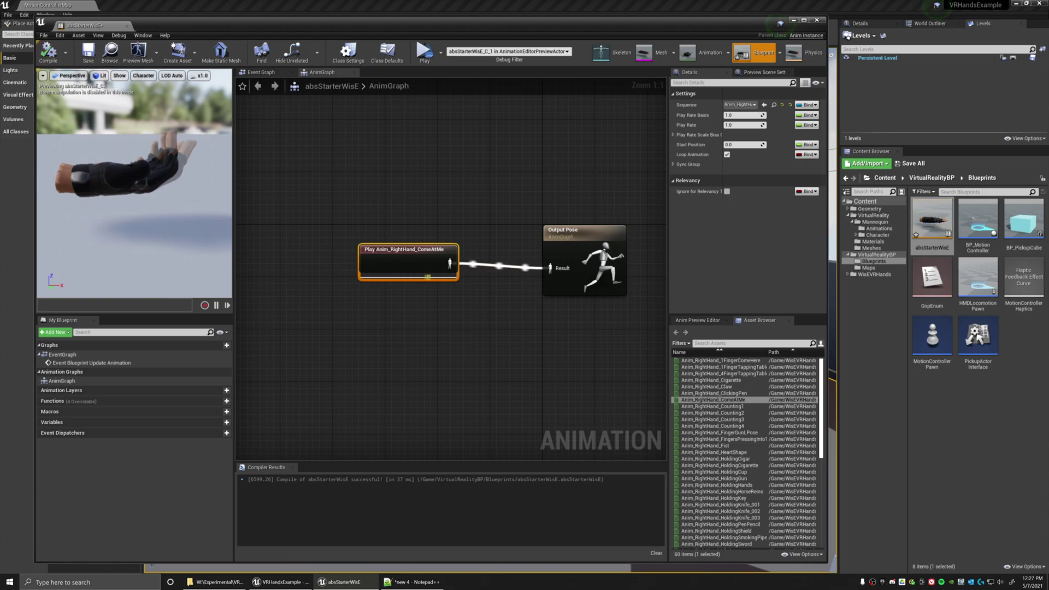
pyautogui.press('Delete')
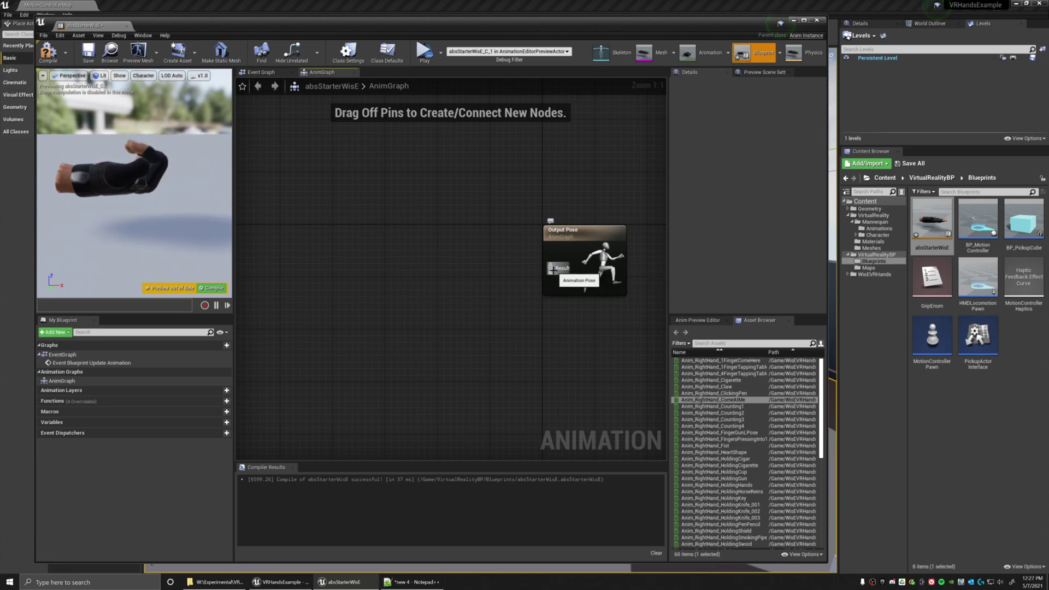
# Connect a New State Machine node to Output Pose and open its graph.
pyautogui.moveTo(553, 270); pyautogui.dragTo(464, 259)
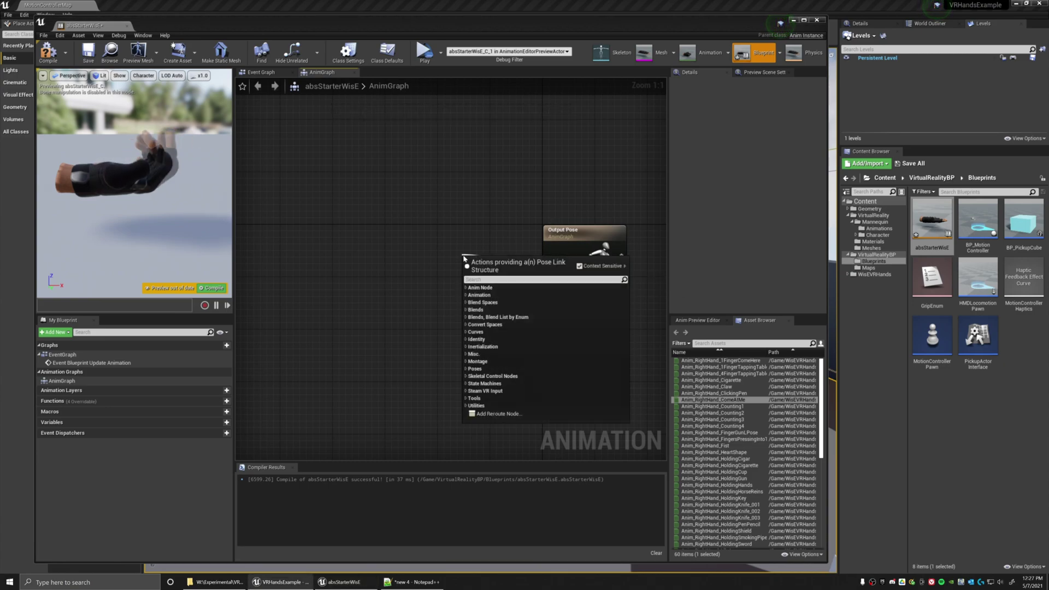
pyautogui.write('s')
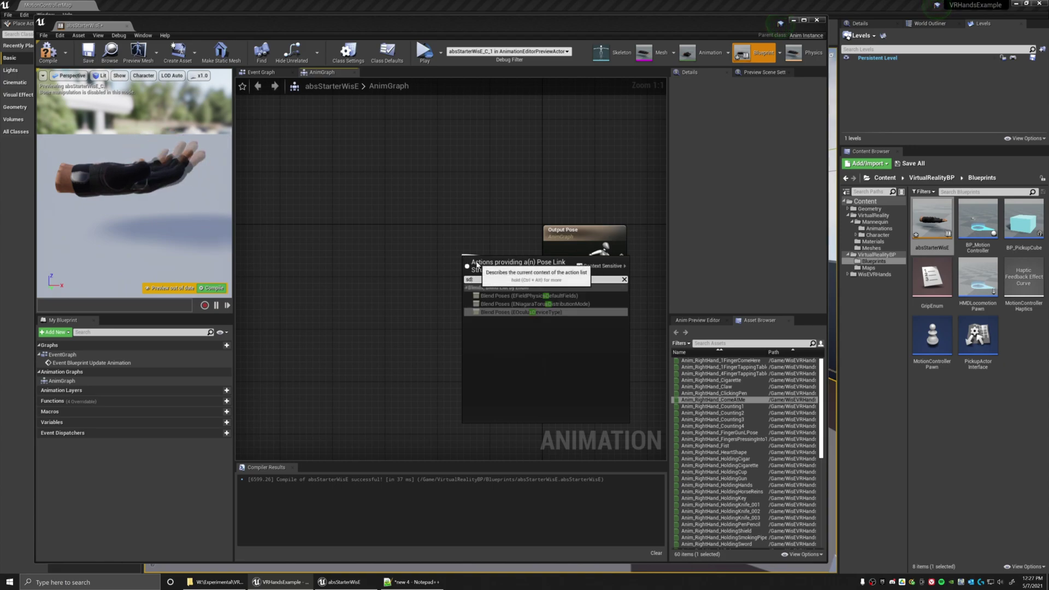
pyautogui.write('tate')
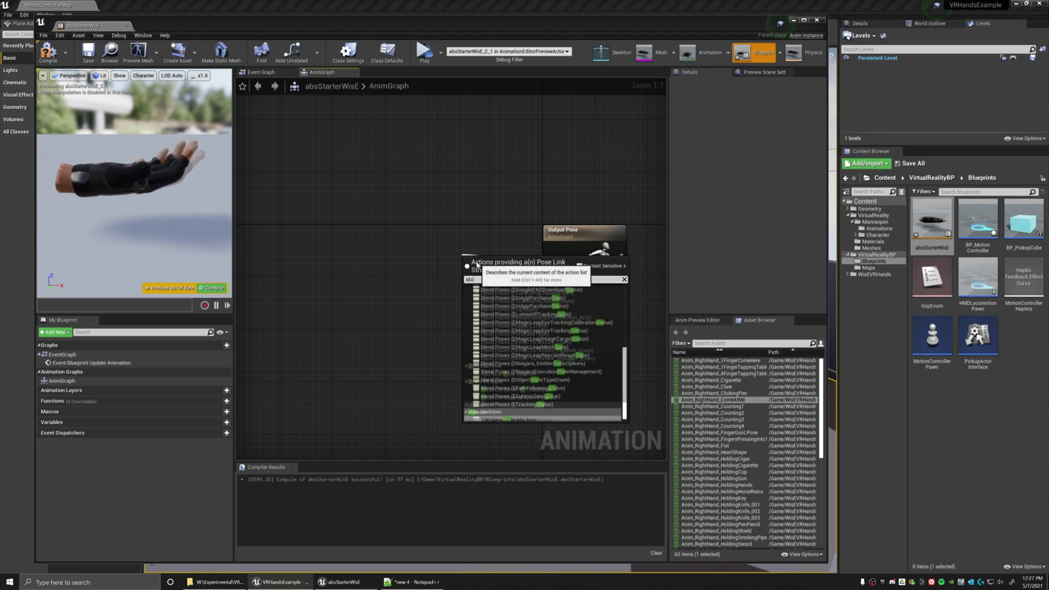
pyautogui.click(507, 418)
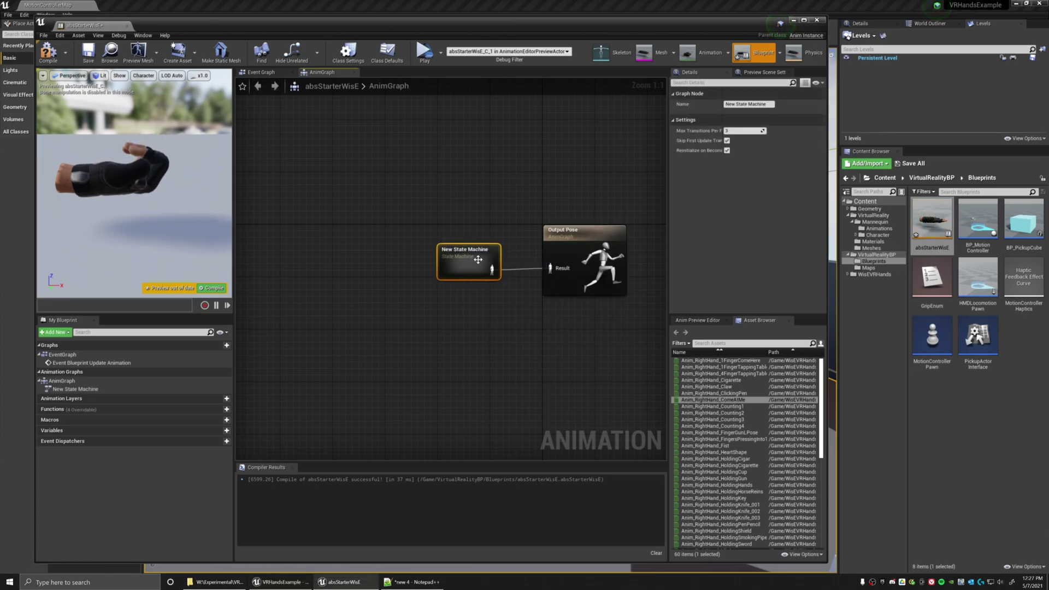
pyautogui.moveTo(462, 254); pyautogui.dragTo(456, 247)
pyautogui.doubleClick(463, 257)
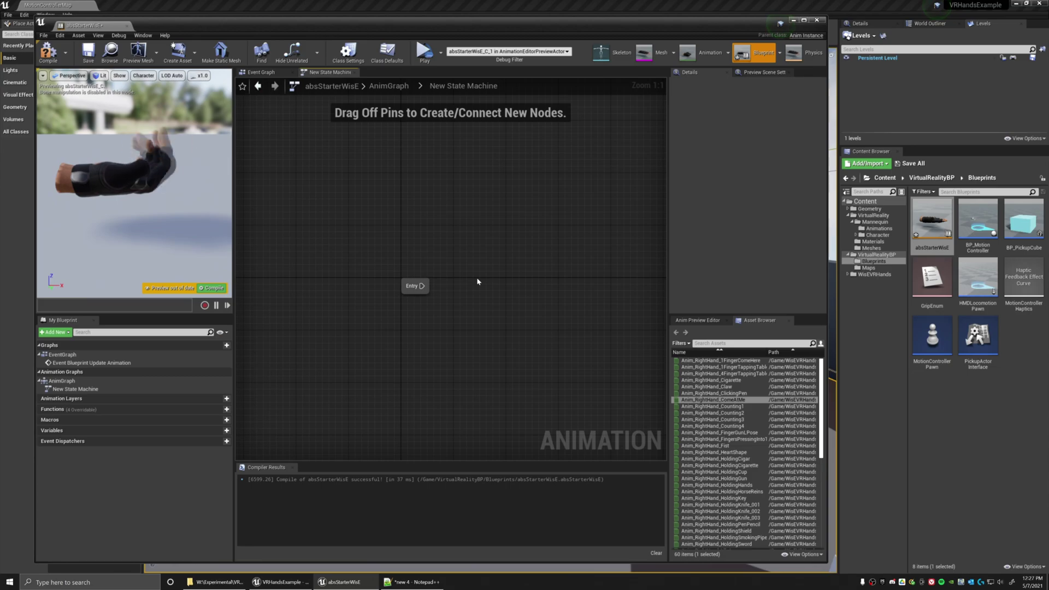
pyautogui.click(932, 279)
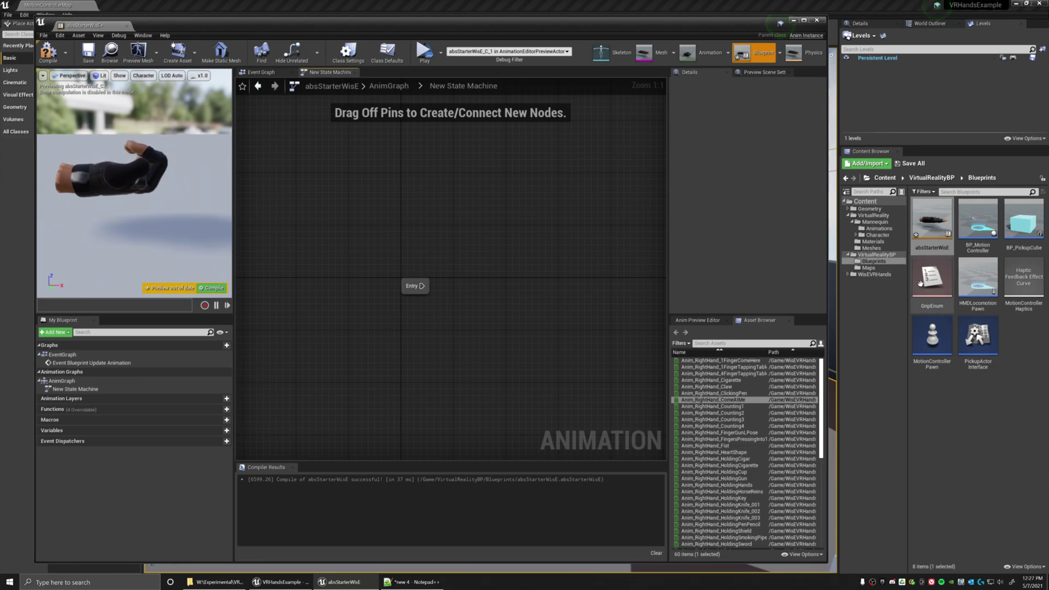
pyautogui.doubleClick(933, 281)
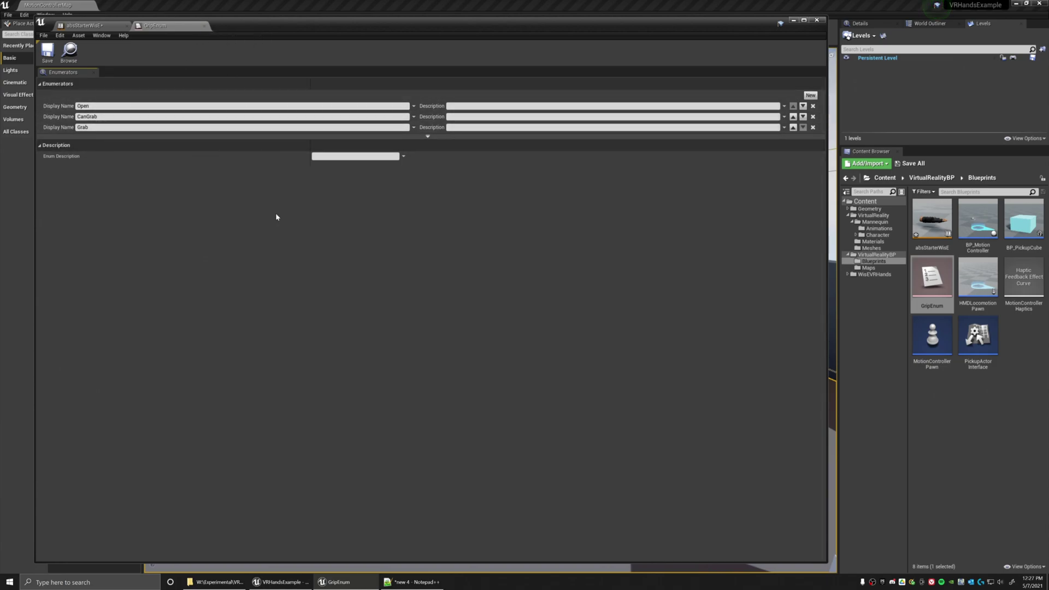
pyautogui.click(204, 26)
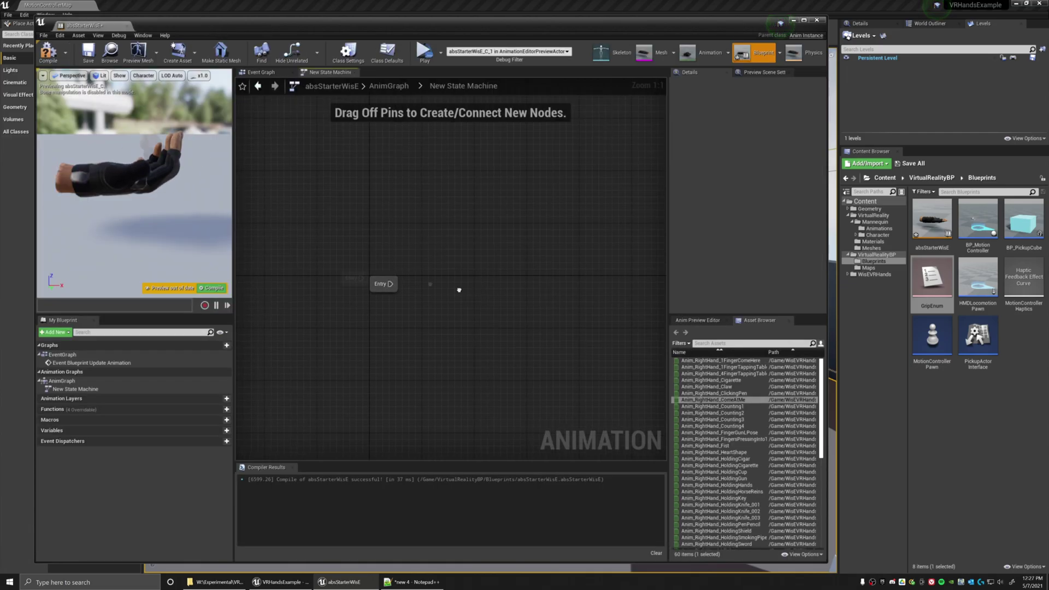
# Create a first state named Open, connected from Entry.
pyautogui.moveTo(358, 278); pyautogui.dragTo(423, 281)
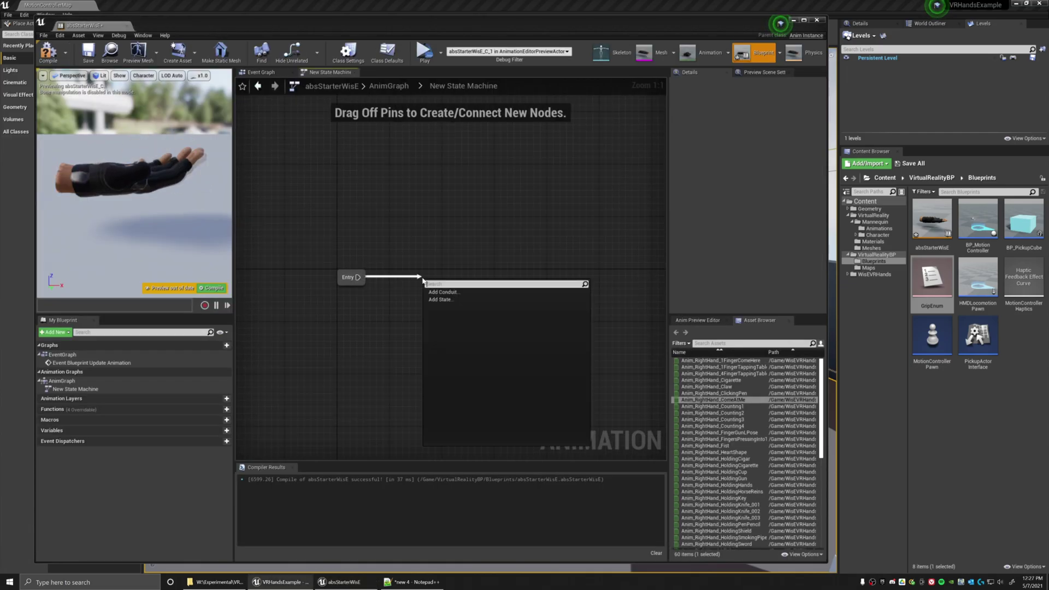
pyautogui.click(443, 301)
pyautogui.write('O')
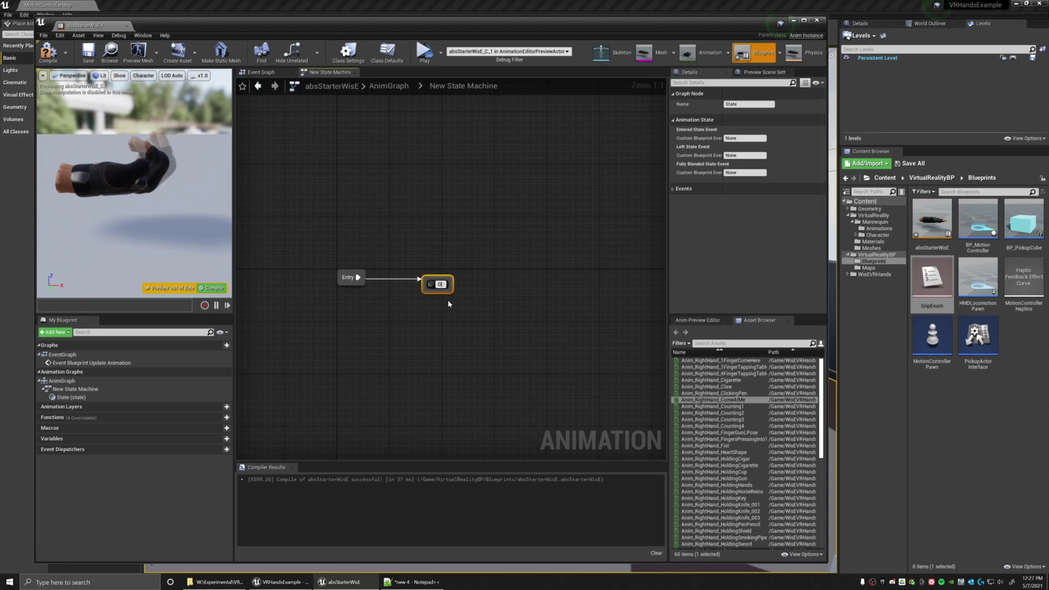
pyautogui.write('pen')
pyautogui.press('Return')
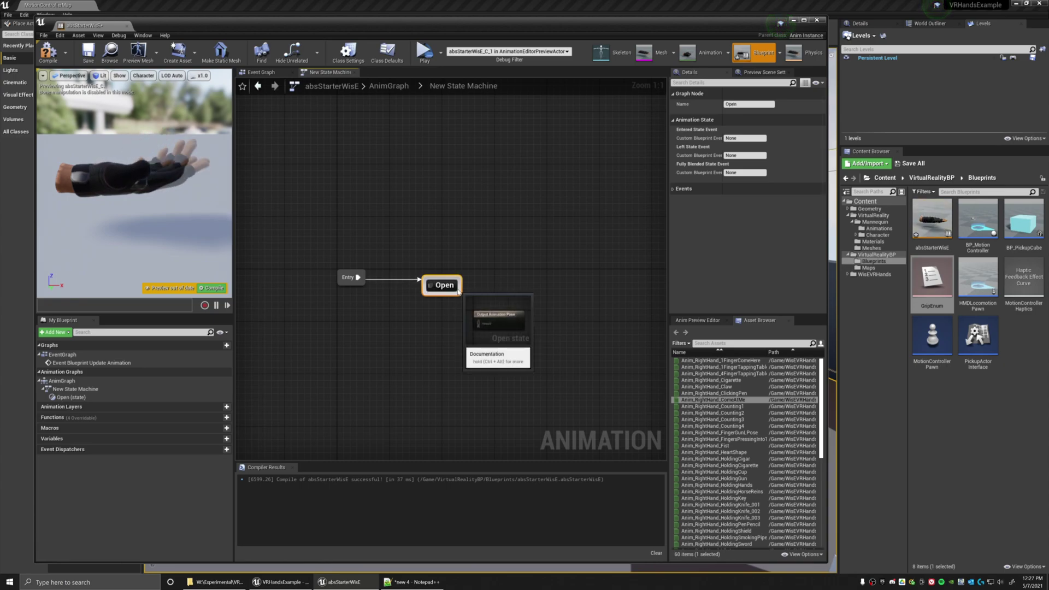
# Branch two transitions off Open into new states named CanGrab and Grab.
pyautogui.moveTo(458, 295); pyautogui.dragTo(392, 355)
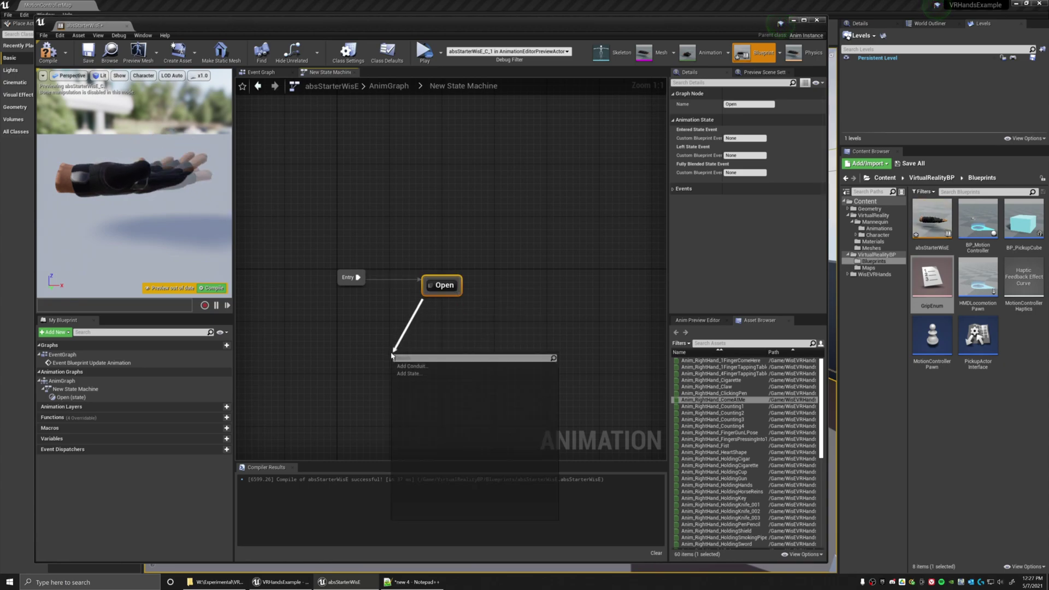
pyautogui.click(409, 373)
pyautogui.write('C')
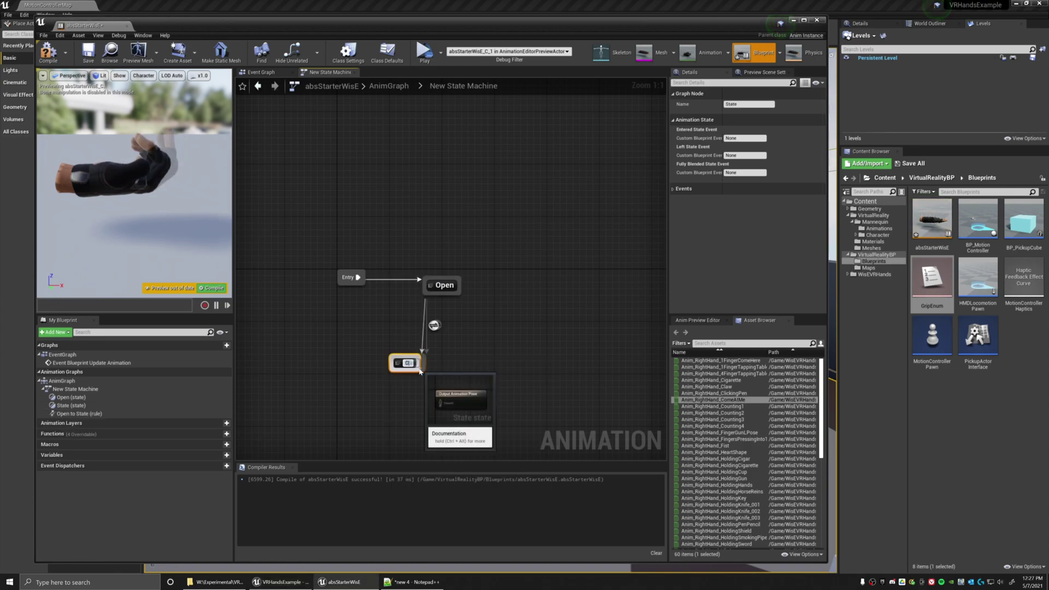
pyautogui.write('anGrab')
pyautogui.press('Return')
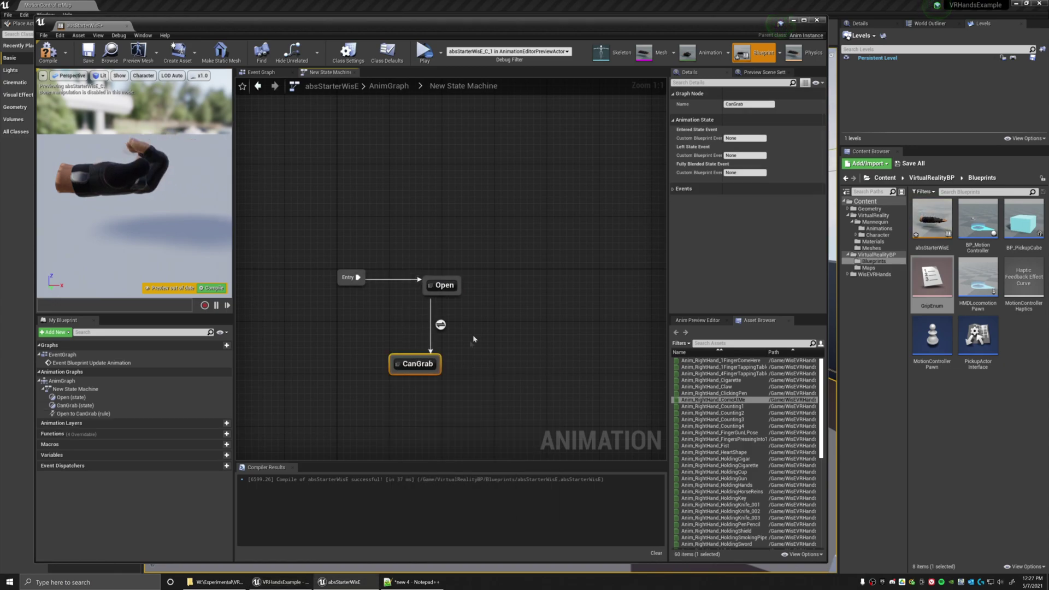
pyautogui.moveTo(457, 299); pyautogui.dragTo(495, 362)
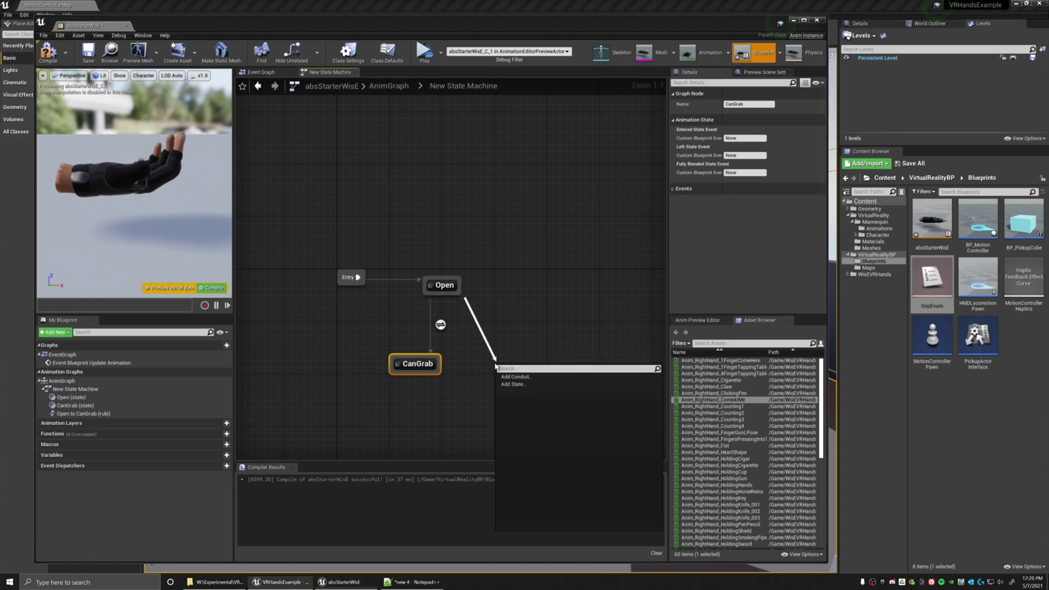
pyautogui.click(518, 384)
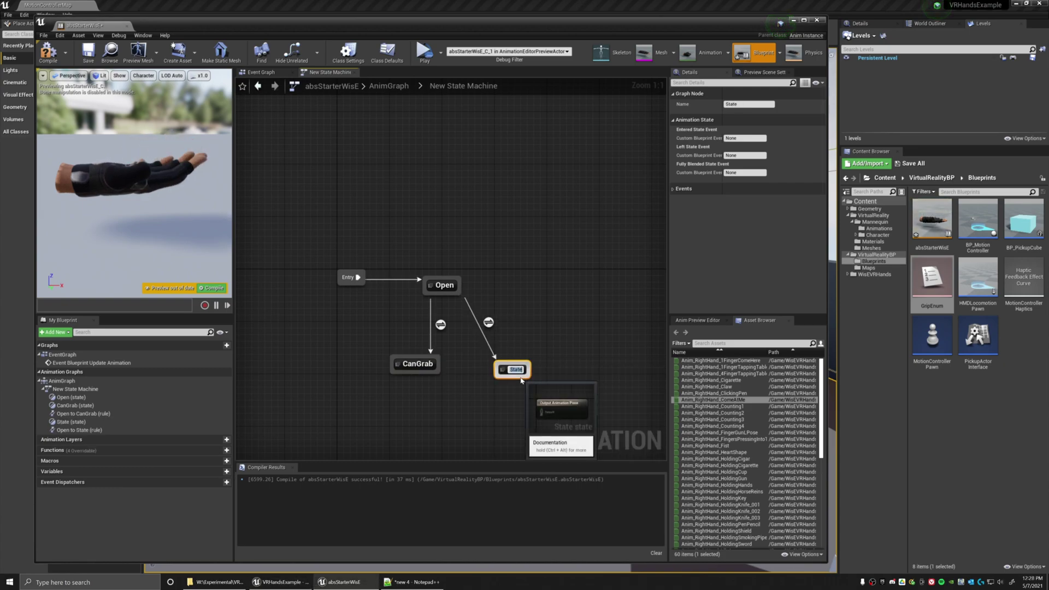
pyautogui.write('Grab')
pyautogui.press('Return')
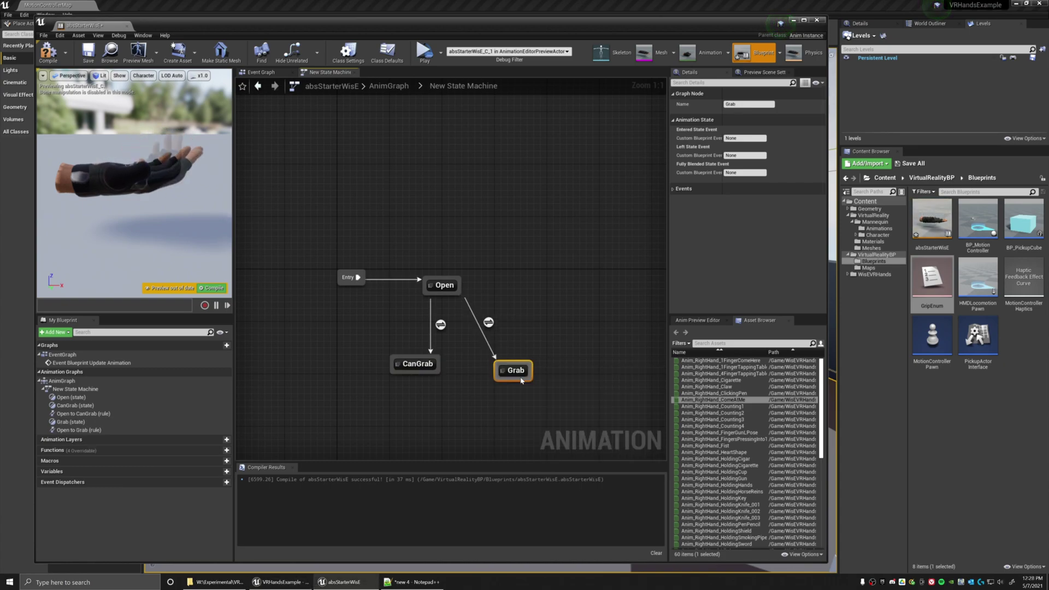
# Shift CanGrab slightly left and select the Open state.
pyautogui.rightClick(497, 356)
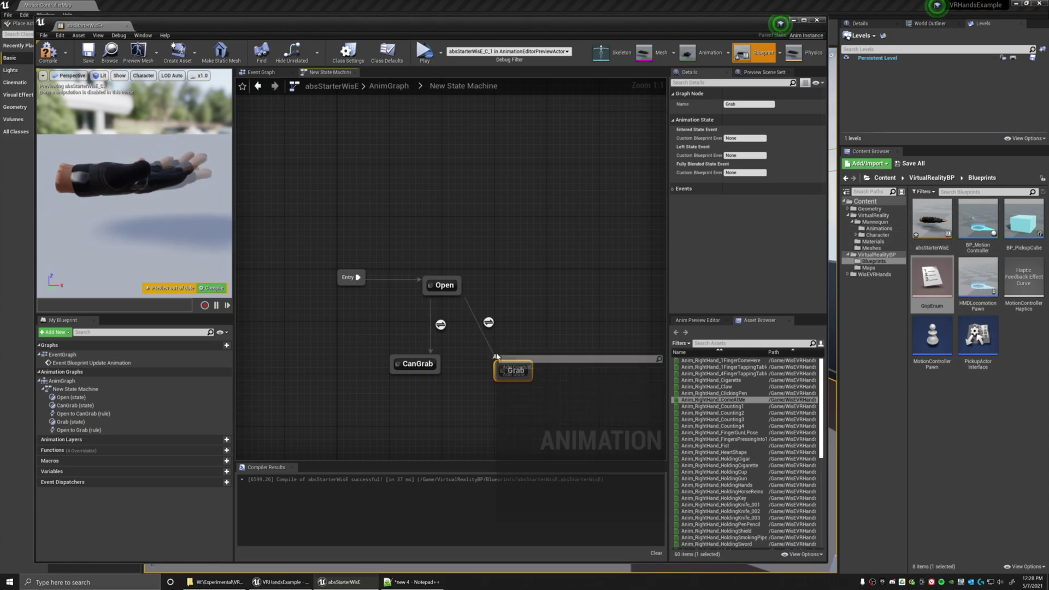
pyautogui.click(419, 365)
pyautogui.moveTo(419, 366); pyautogui.dragTo(399, 365)
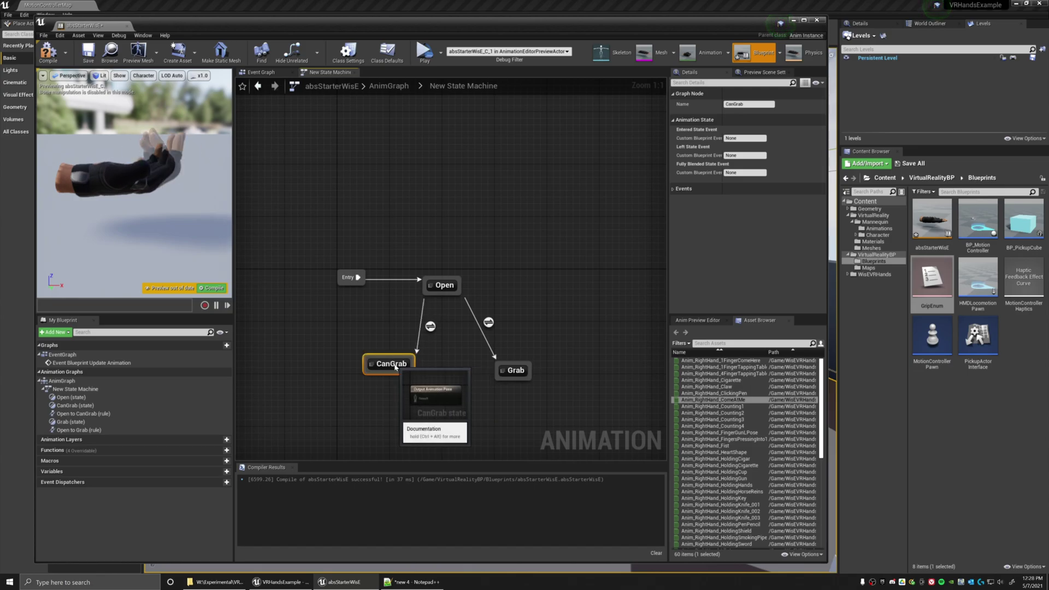
pyautogui.click(444, 285)
# In the Open state, feed Anim_RightHand_IdleA into Output Animation Pose.
pyautogui.doubleClick(445, 285)
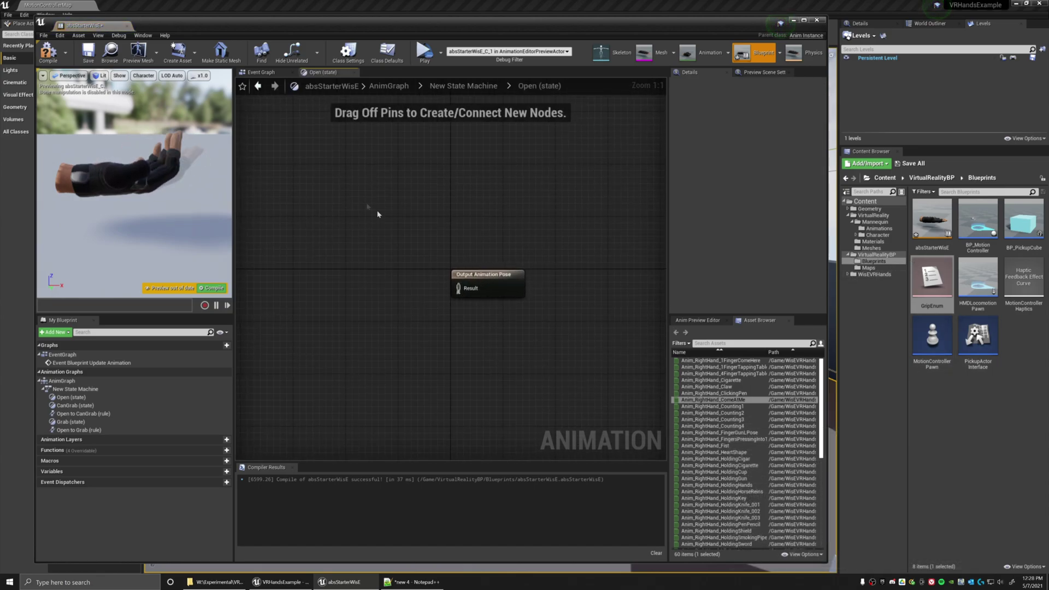
pyautogui.scroll(-6, 715, 406)
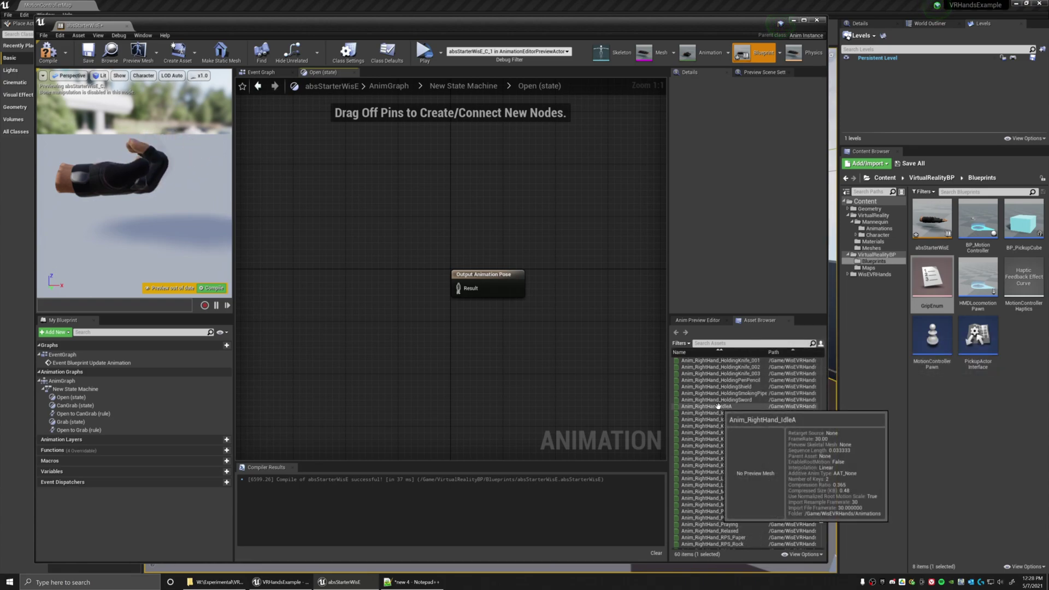
pyautogui.moveTo(716, 406); pyautogui.dragTo(307, 260)
pyautogui.moveTo(383, 275); pyautogui.dragTo(458, 288)
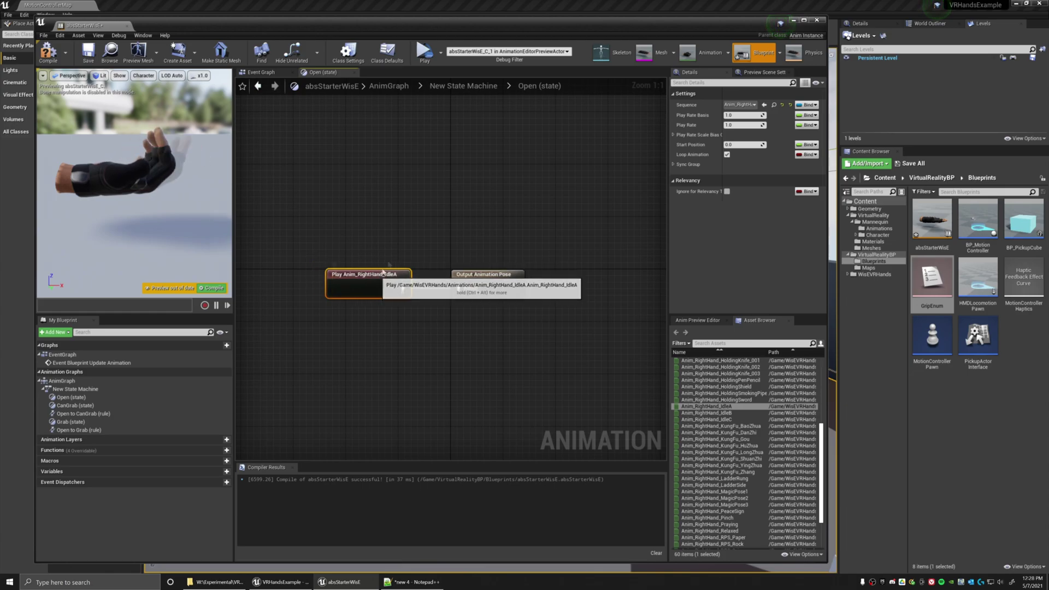
# In the CanGrab state, feed Anim_RightHand_IdleB into Output Animation Pose.
pyautogui.click(465, 86)
pyautogui.doubleClick(429, 317)
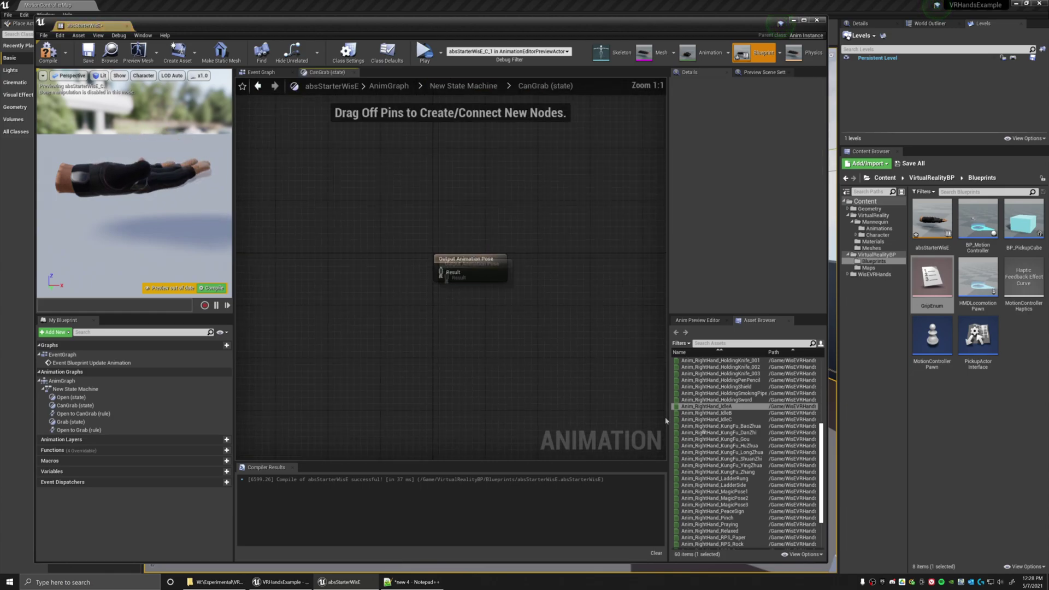
pyautogui.moveTo(723, 414); pyautogui.dragTo(298, 287)
pyautogui.moveTo(369, 300); pyautogui.dragTo(458, 289)
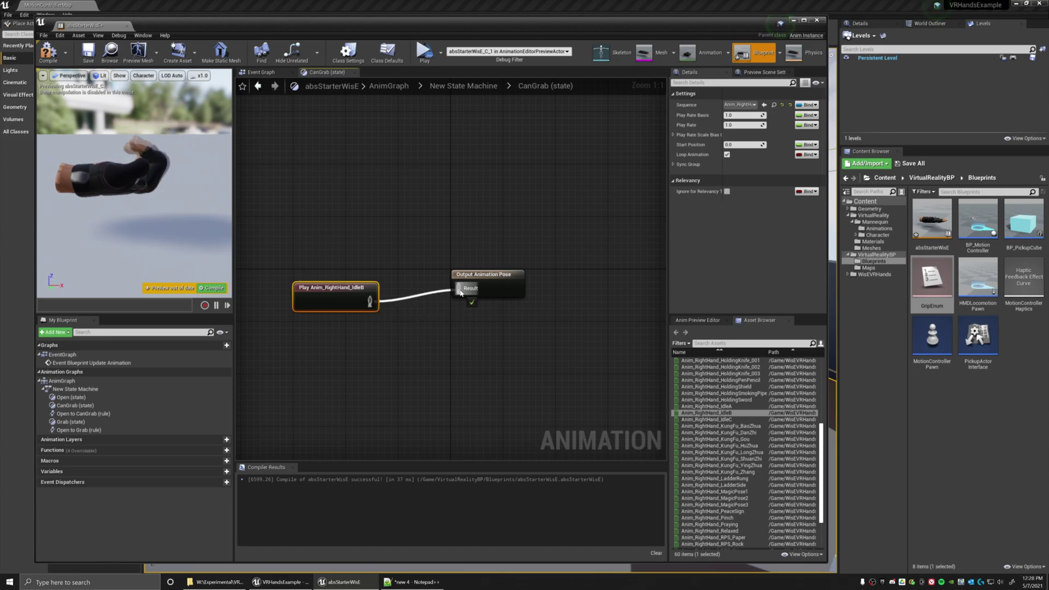
pyautogui.moveTo(341, 292); pyautogui.dragTo(359, 279)
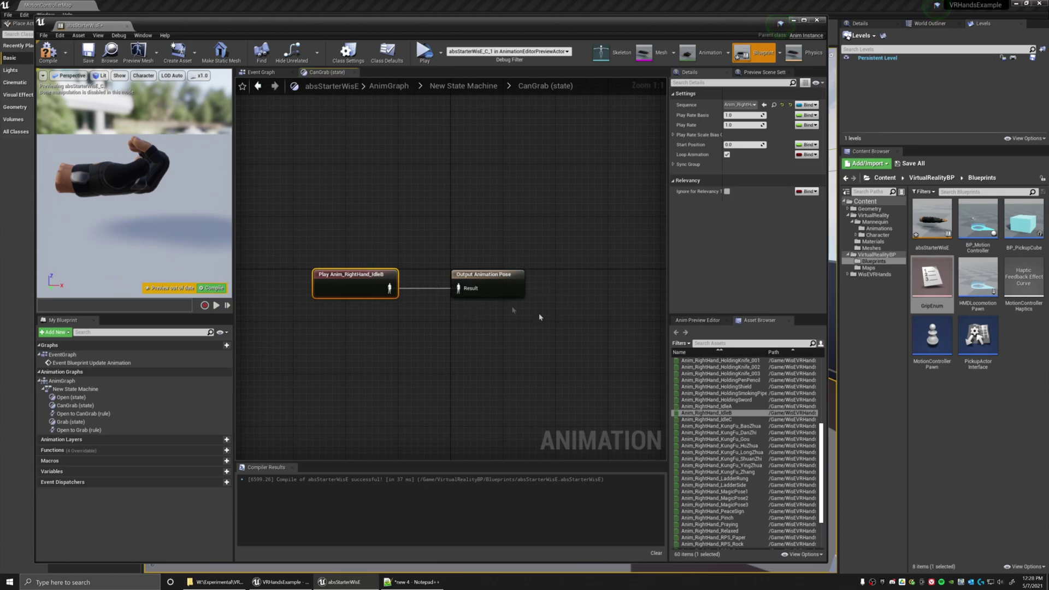
# In the Grab state, feed Anim_RightHand_HoldingSword into Output Animation Pose.
pyautogui.click(463, 85)
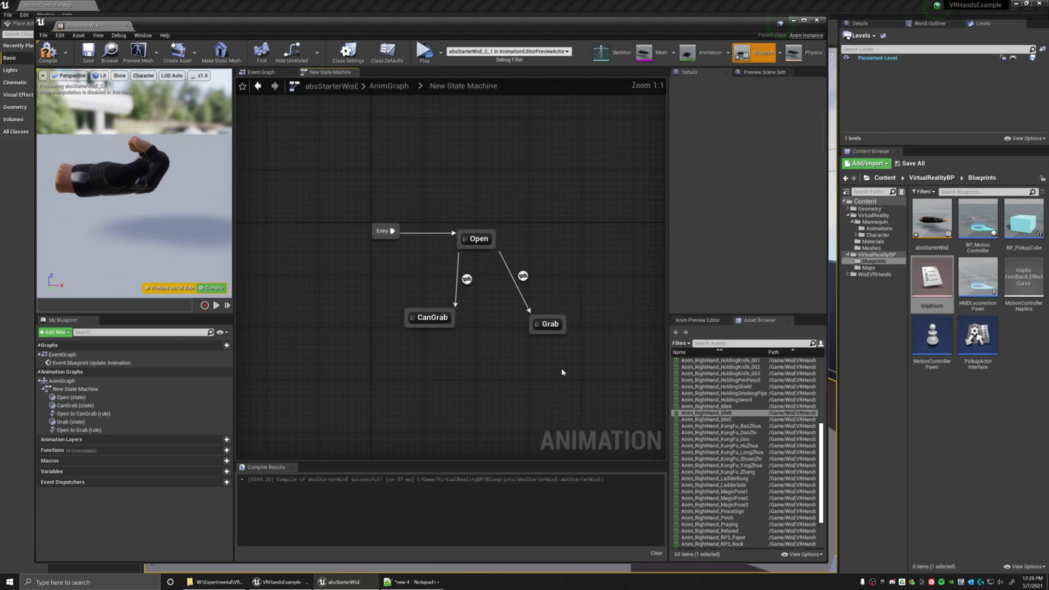
pyautogui.doubleClick(552, 327)
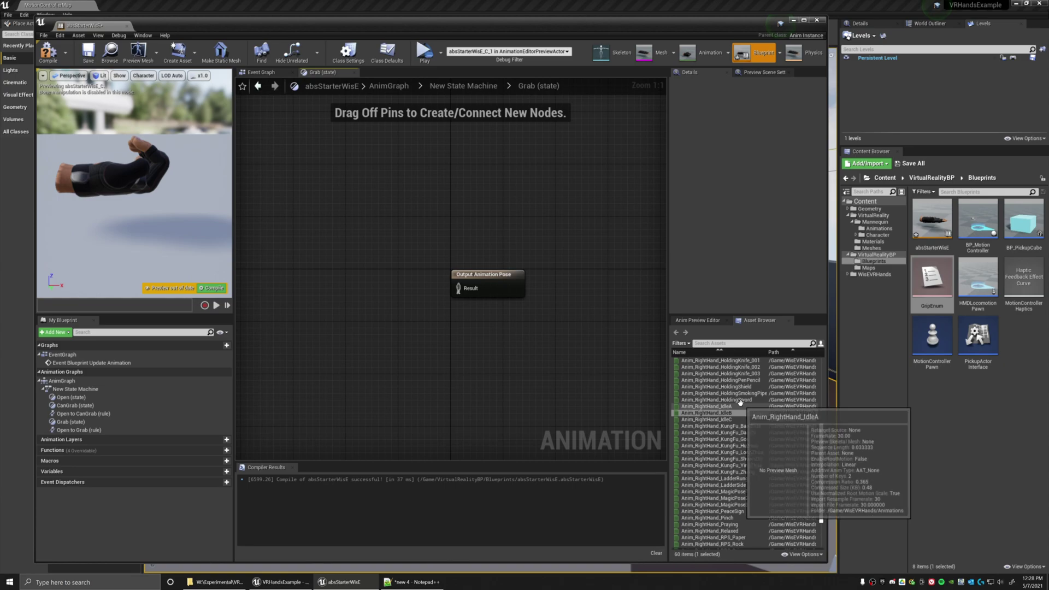
pyautogui.moveTo(716, 400); pyautogui.dragTo(287, 266)
pyautogui.moveTo(384, 282); pyautogui.dragTo(459, 288)
pyautogui.press('q')
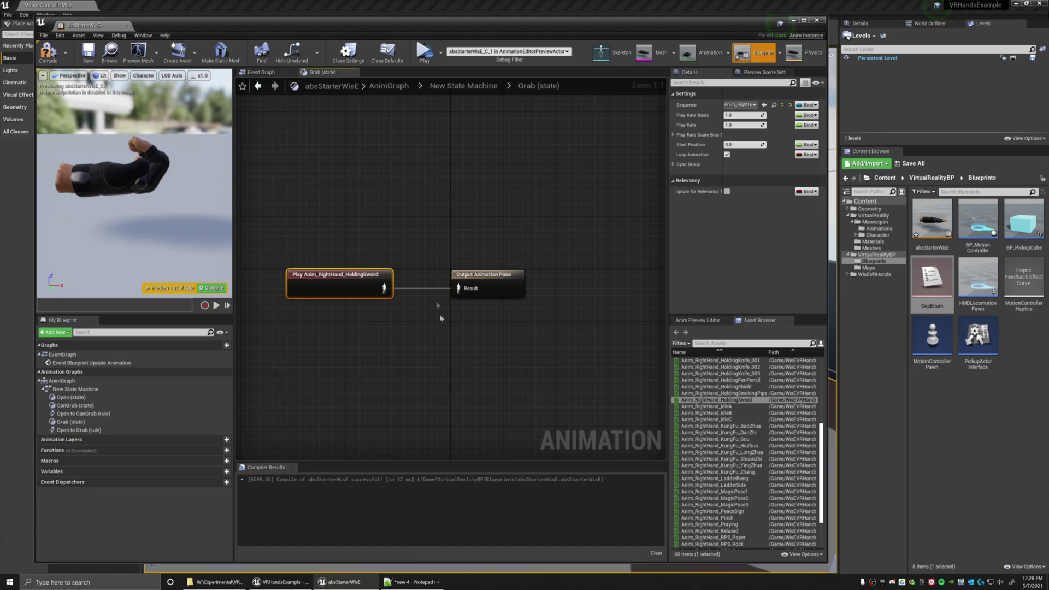
pyautogui.click(463, 85)
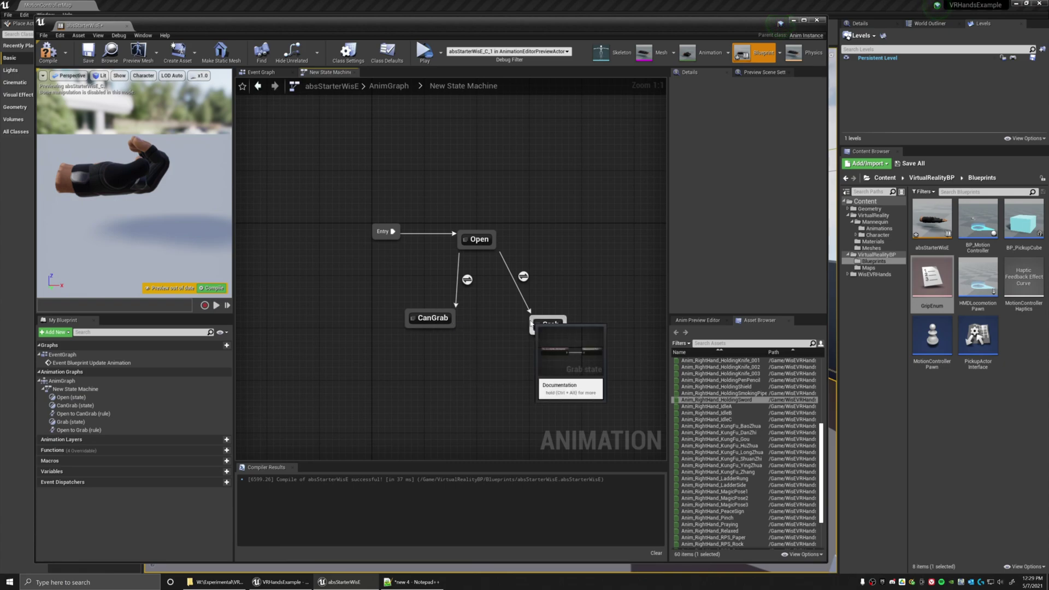
# Link Grab and CanGrab both ways and each back to Open, then open the Open-to-CanGrab rule.
pyautogui.moveTo(531, 324); pyautogui.dragTo(453, 322)
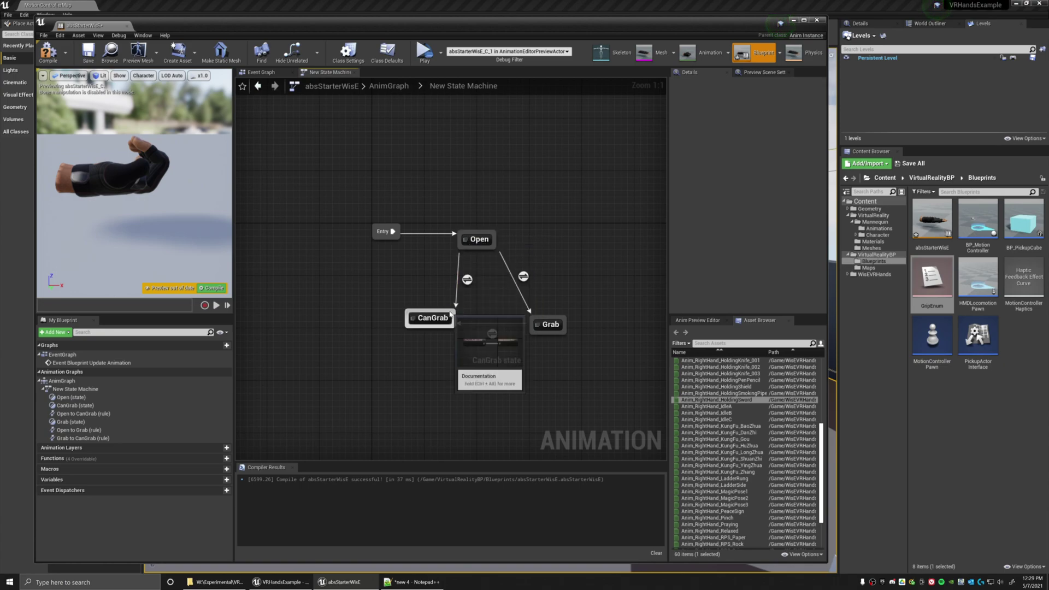
pyautogui.moveTo(450, 315); pyautogui.dragTo(536, 326)
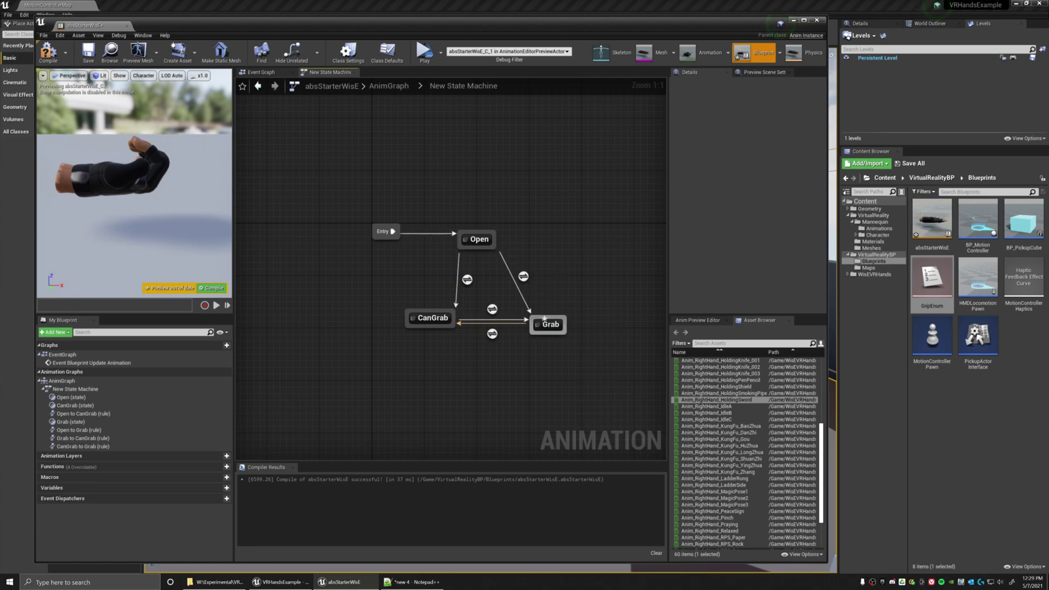
pyautogui.moveTo(540, 322); pyautogui.dragTo(492, 243)
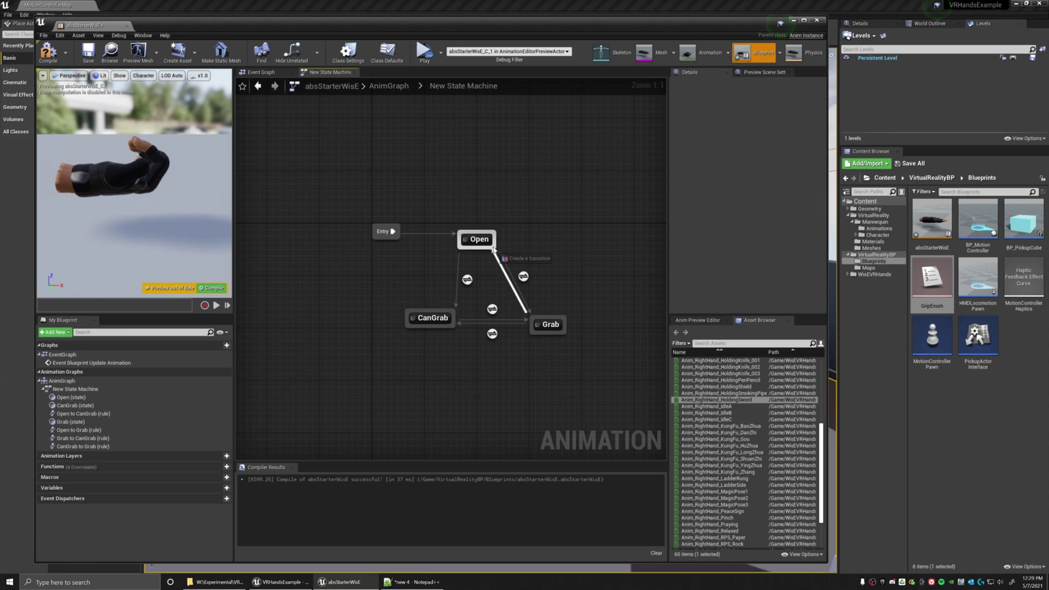
pyautogui.moveTo(452, 321); pyautogui.dragTo(461, 245)
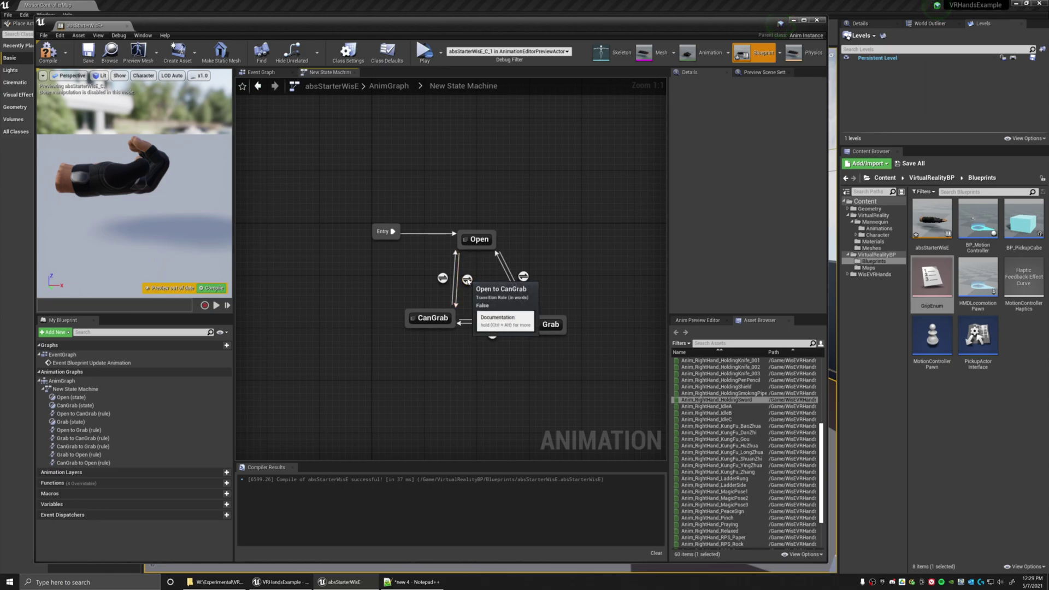
pyautogui.doubleClick(467, 279)
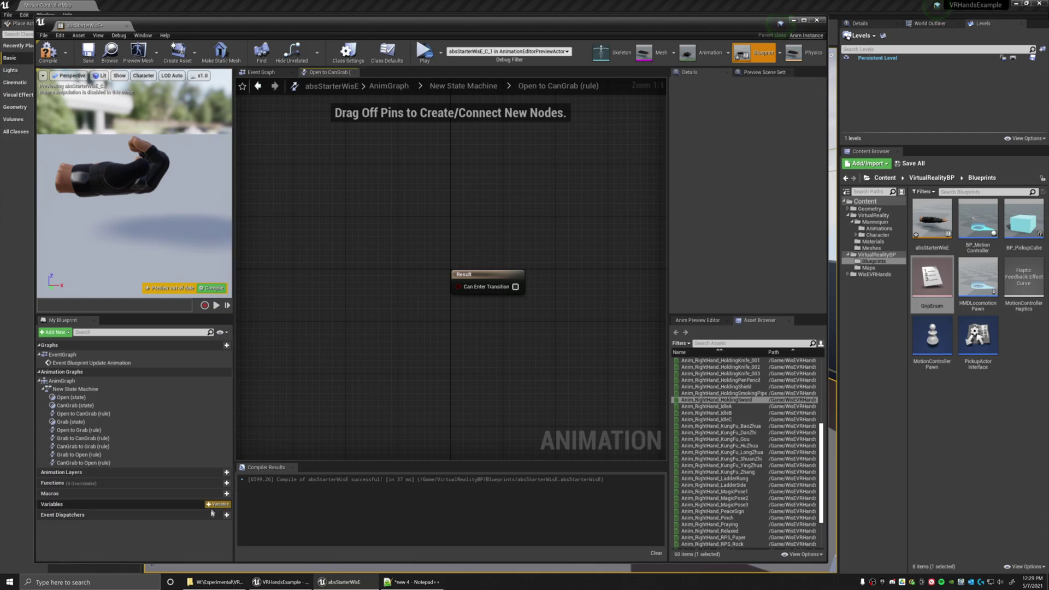
# Add a blueprint variable GripState of type Grip Enum.
pyautogui.click(216, 504)
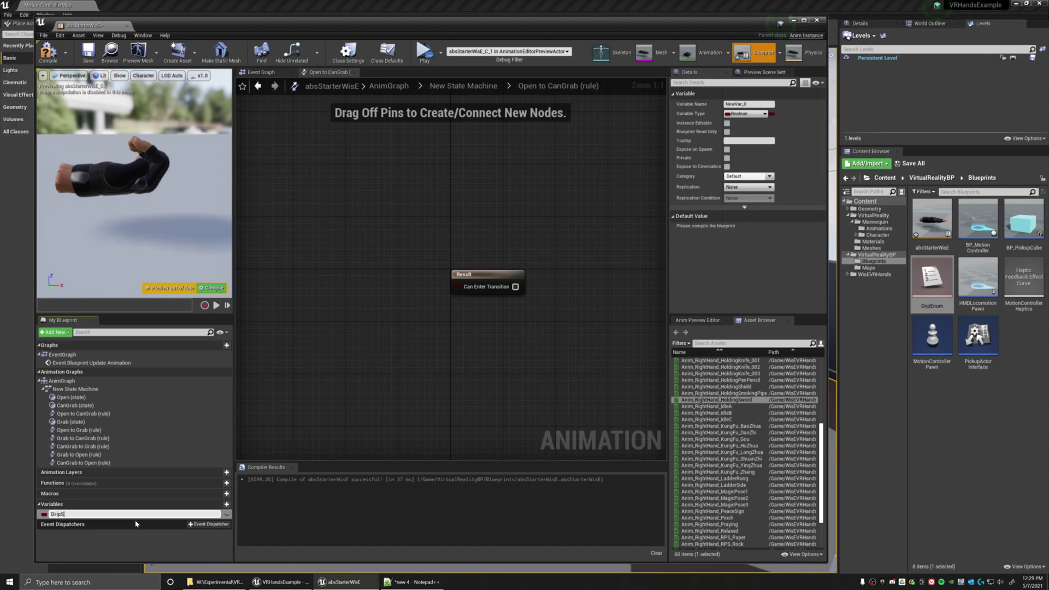
pyautogui.press('Return')
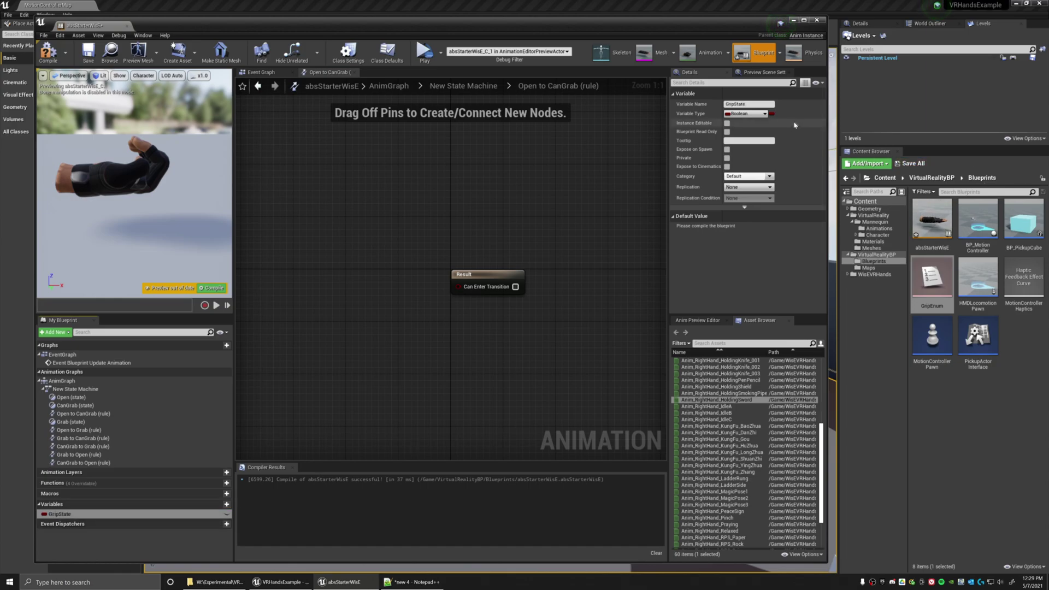
pyautogui.click(759, 115)
pyautogui.write('gripe')
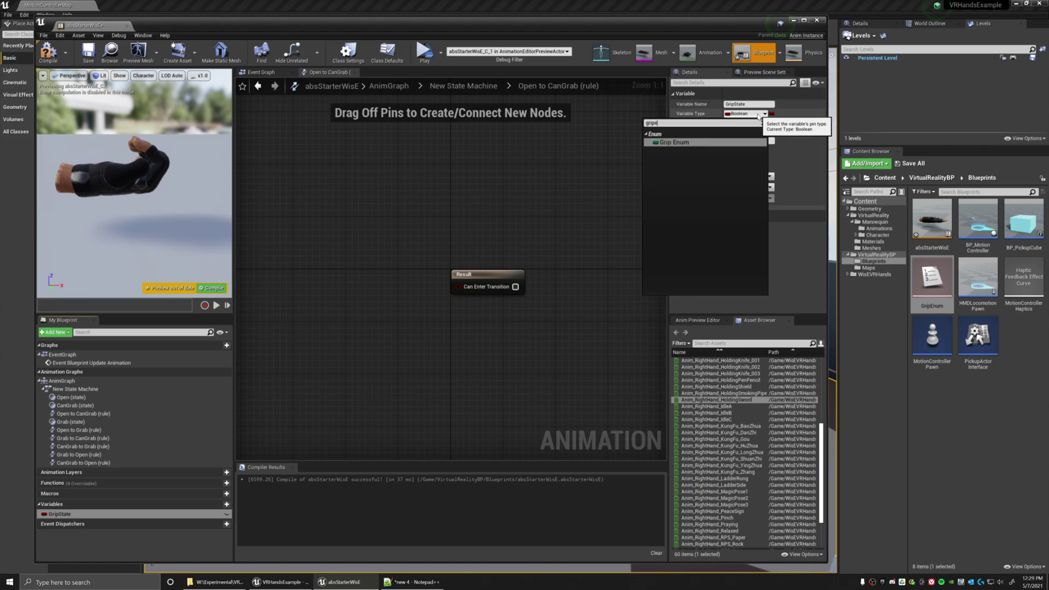
pyautogui.click(675, 142)
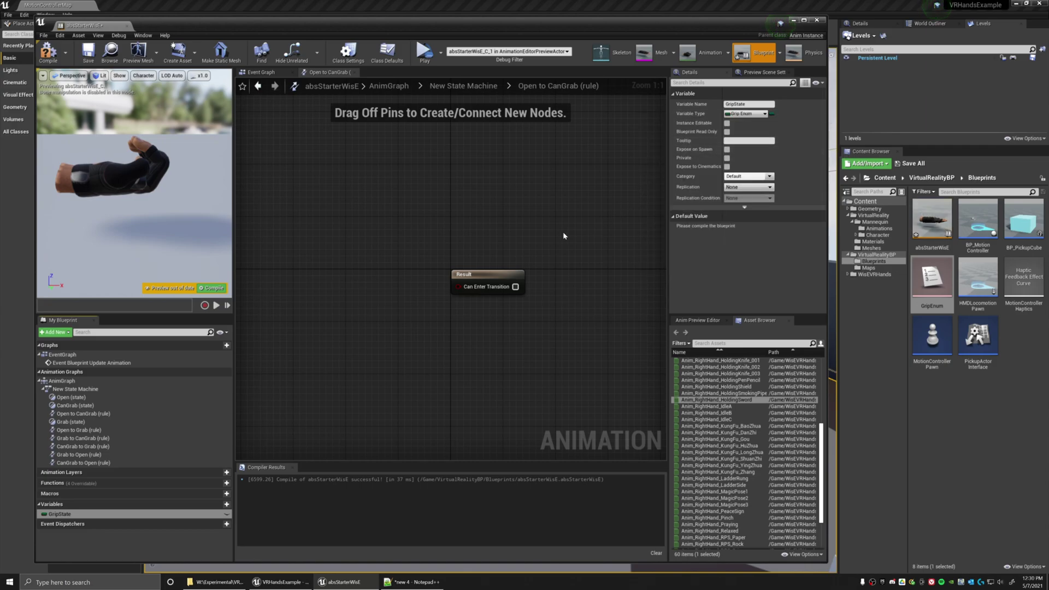
# Drive Can Enter Transition with a GripState == CanGrab Equal (Enum) check.
pyautogui.moveTo(60, 514); pyautogui.dragTo(436, 379)
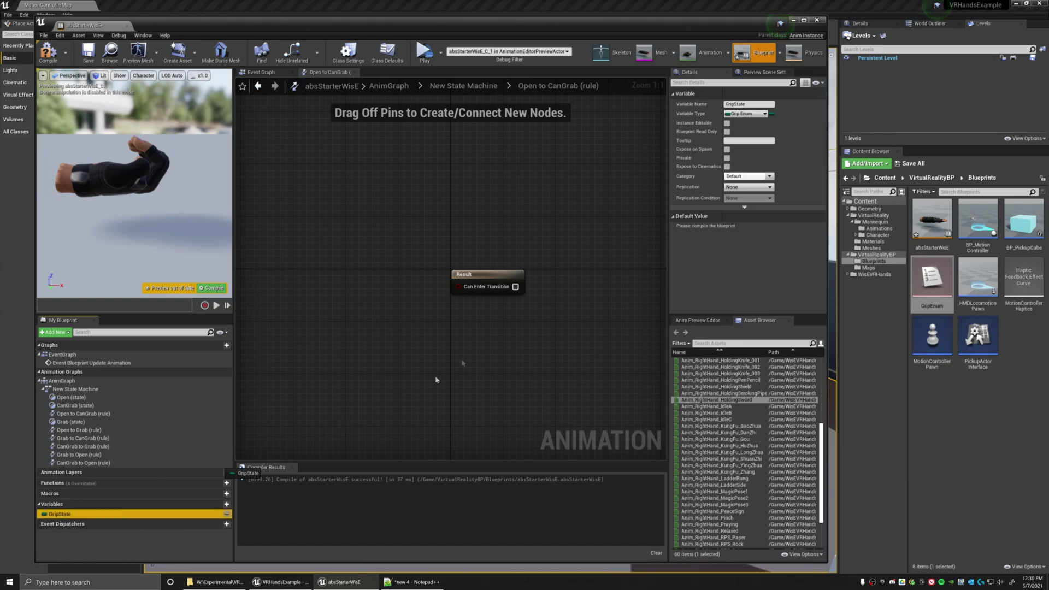
pyautogui.moveTo(290, 334); pyautogui.dragTo(289, 338)
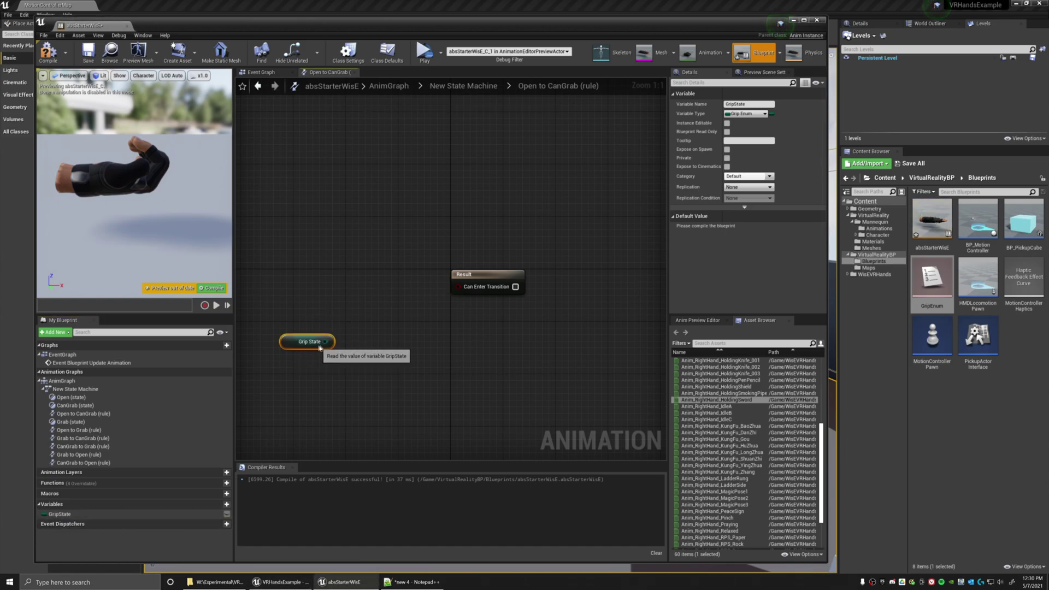
pyautogui.moveTo(378, 311); pyautogui.dragTo(379, 311)
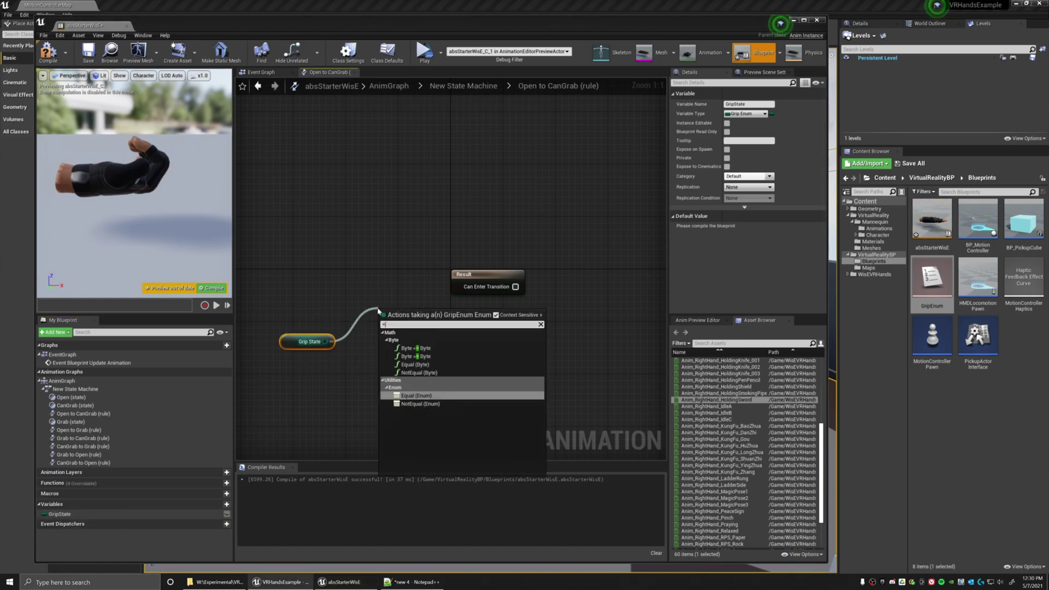
pyautogui.click(412, 392)
pyautogui.click(415, 327)
pyautogui.click(402, 339)
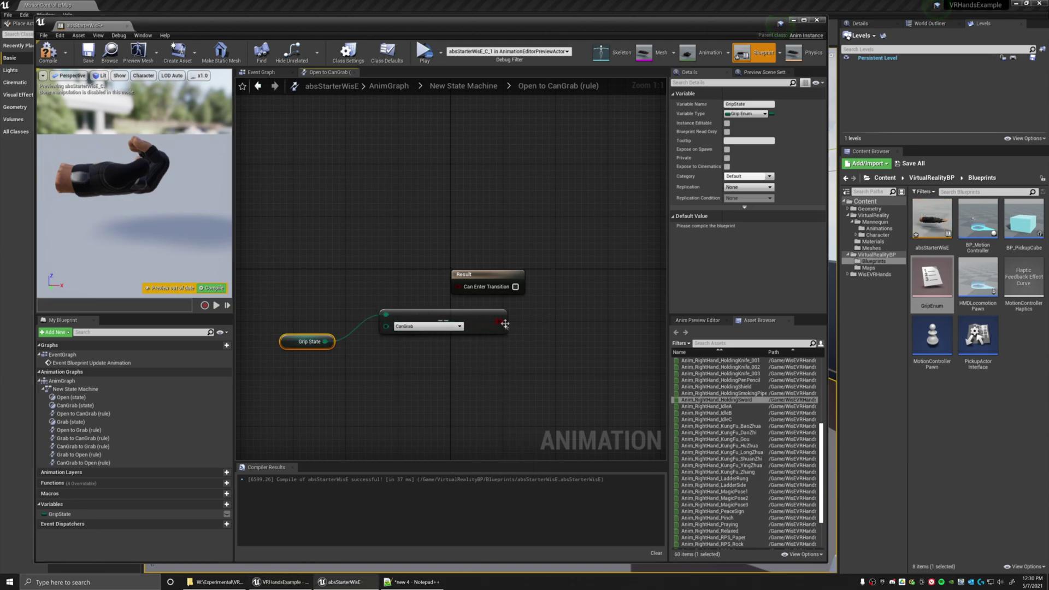
pyautogui.moveTo(465, 290); pyautogui.dragTo(462, 287)
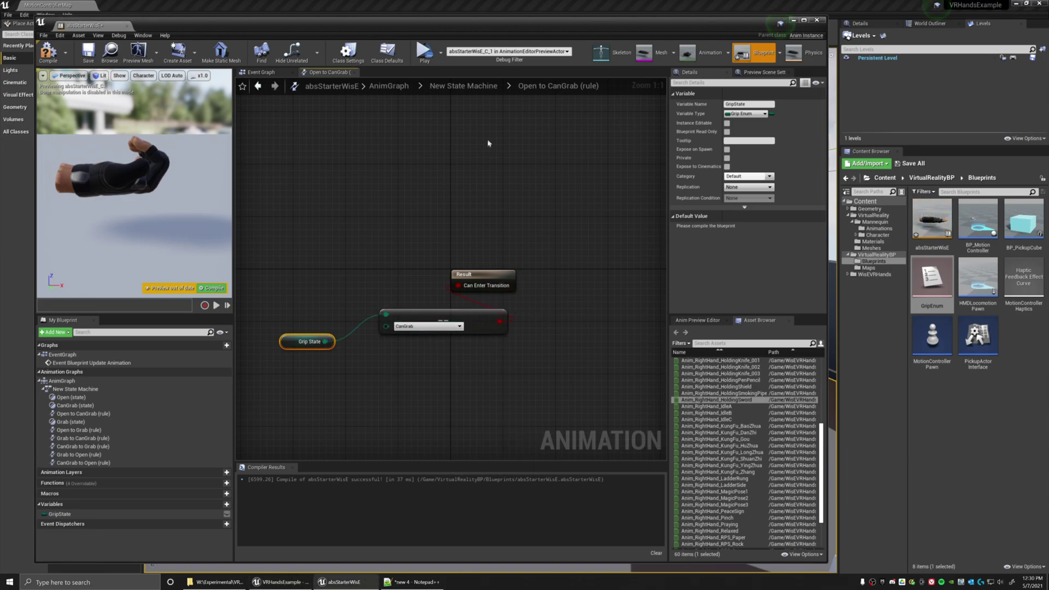
# Back in New State Machine, select the CanGrab to Open transition.
pyautogui.click(478, 87)
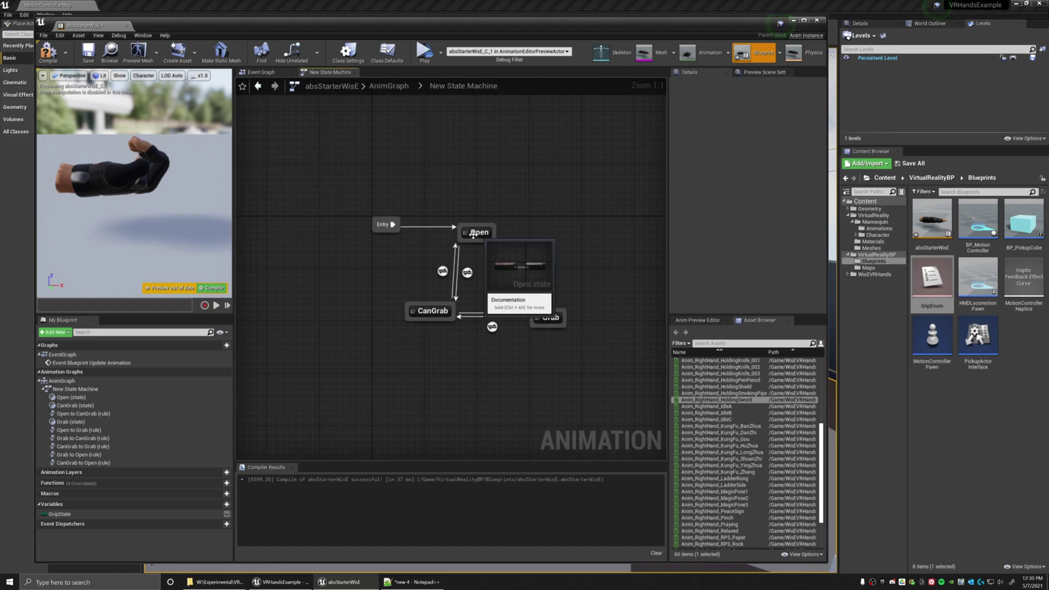
pyautogui.moveTo(469, 275)
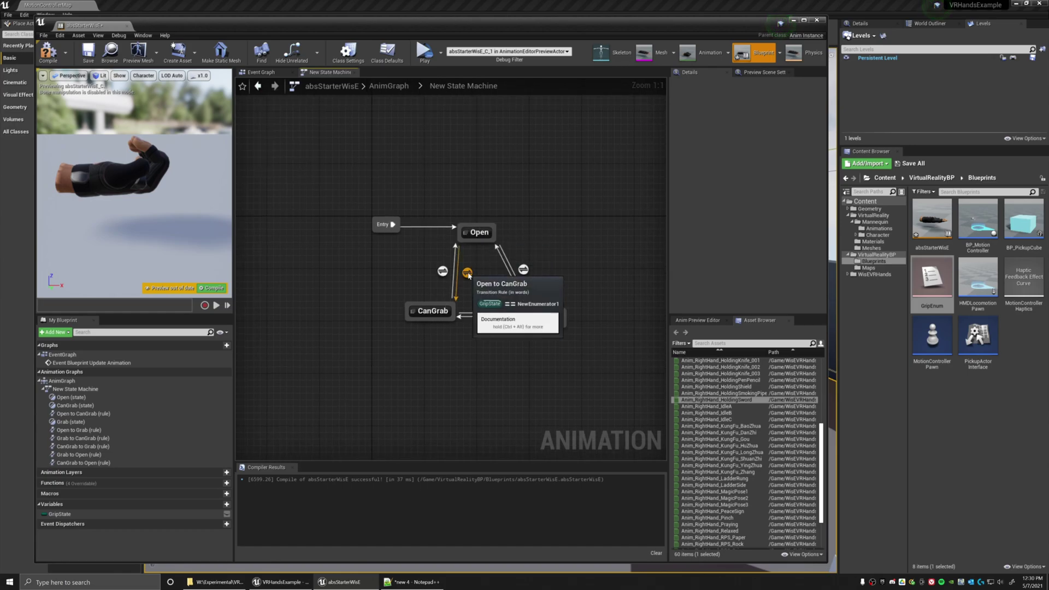
pyautogui.moveTo(483, 232)
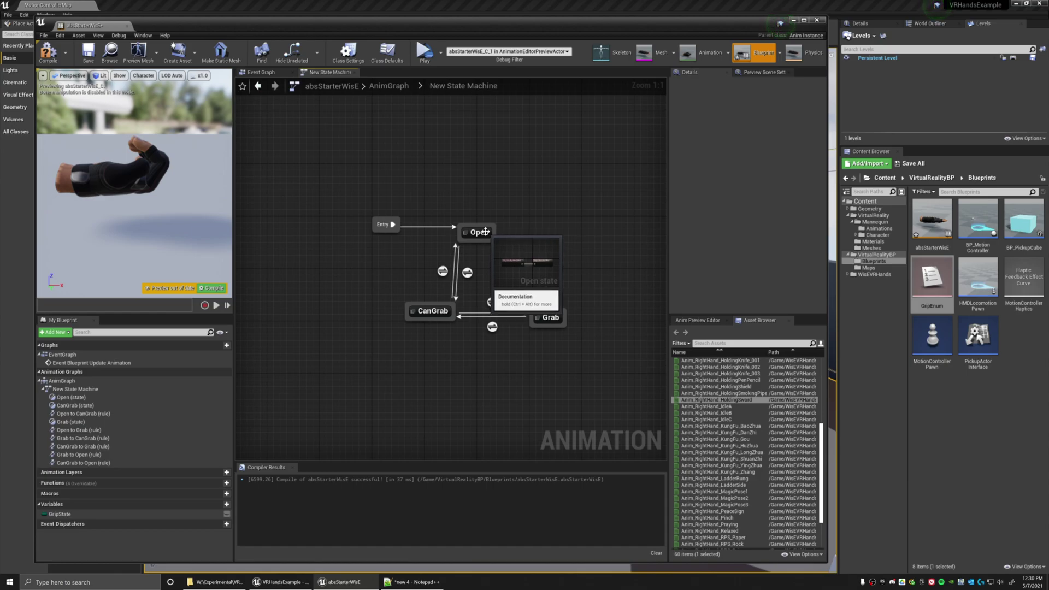
pyautogui.moveTo(437, 316)
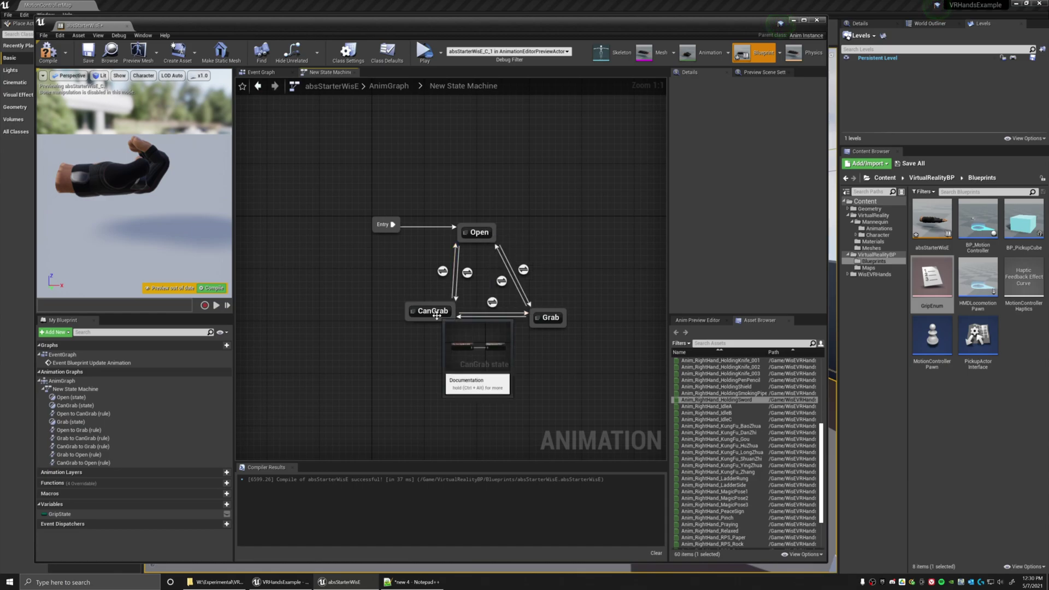
pyautogui.click(442, 271)
# Make the CanGrab-to-Open rule pass when GripState equals Open.
pyautogui.doubleClick(442, 271)
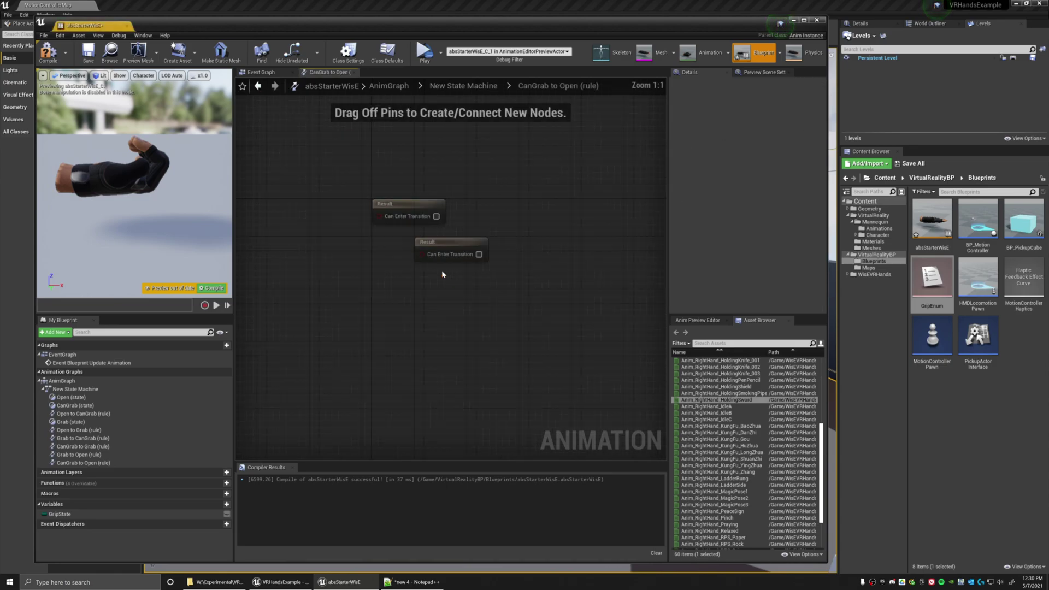
pyautogui.moveTo(60, 515); pyautogui.dragTo(275, 363)
pyautogui.click(288, 368)
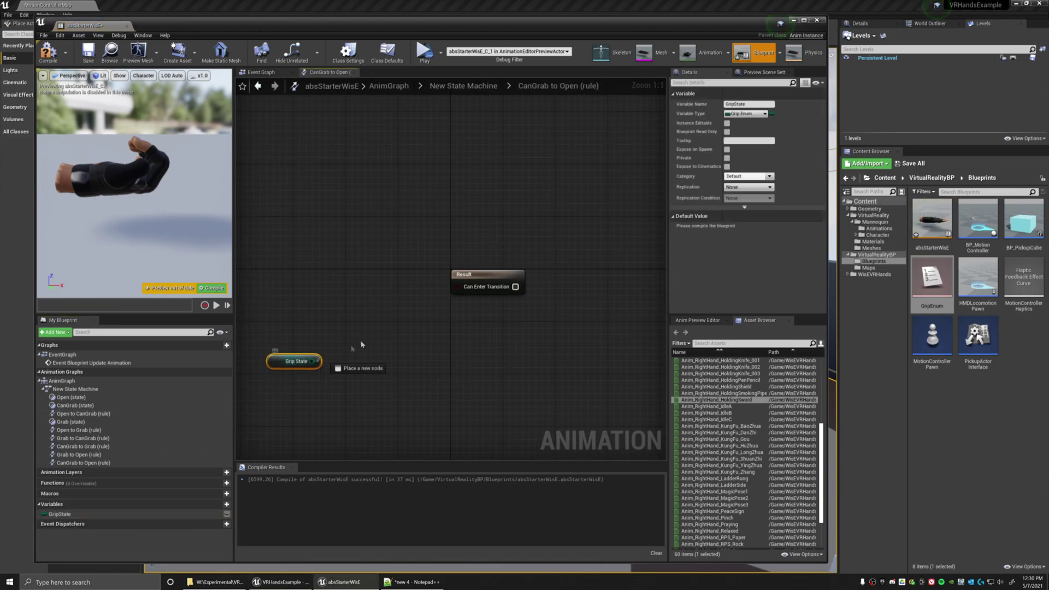
pyautogui.moveTo(361, 344); pyautogui.dragTo(362, 342)
pyautogui.write('==')
pyautogui.click(409, 430)
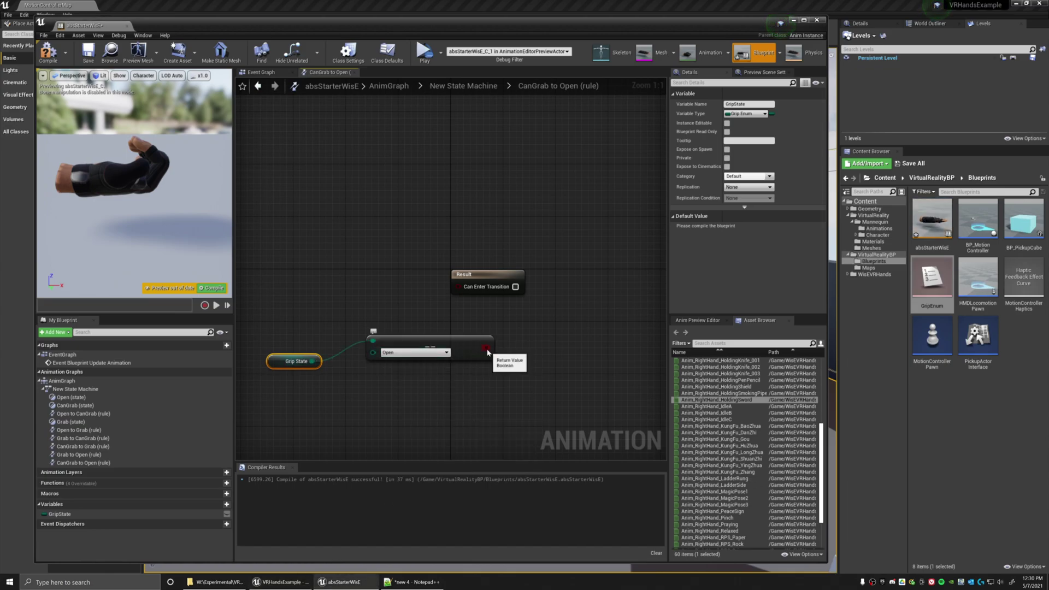
pyautogui.moveTo(486, 348); pyautogui.dragTo(462, 290)
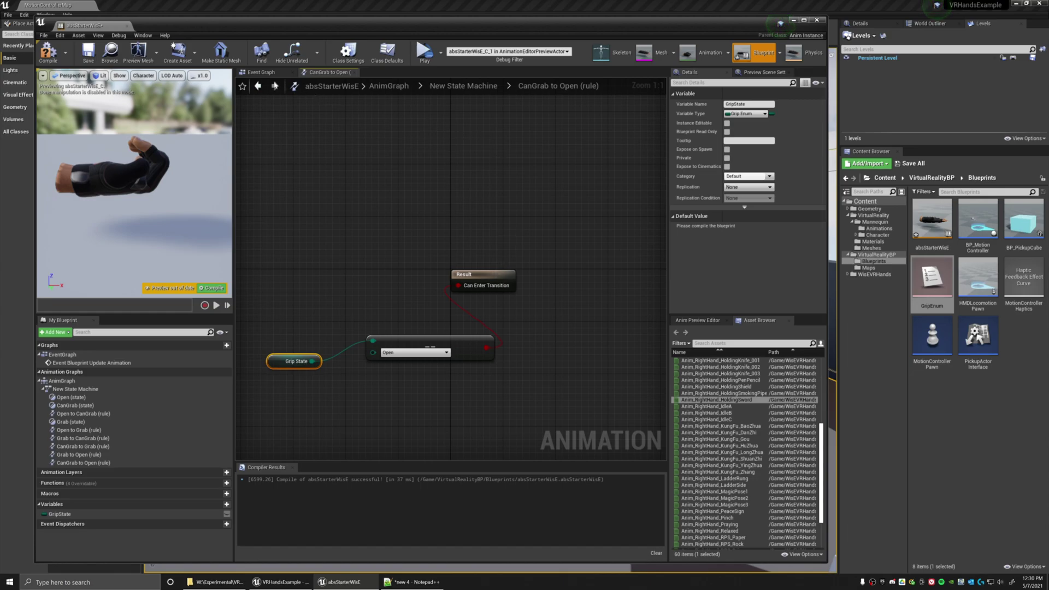
pyautogui.click(469, 88)
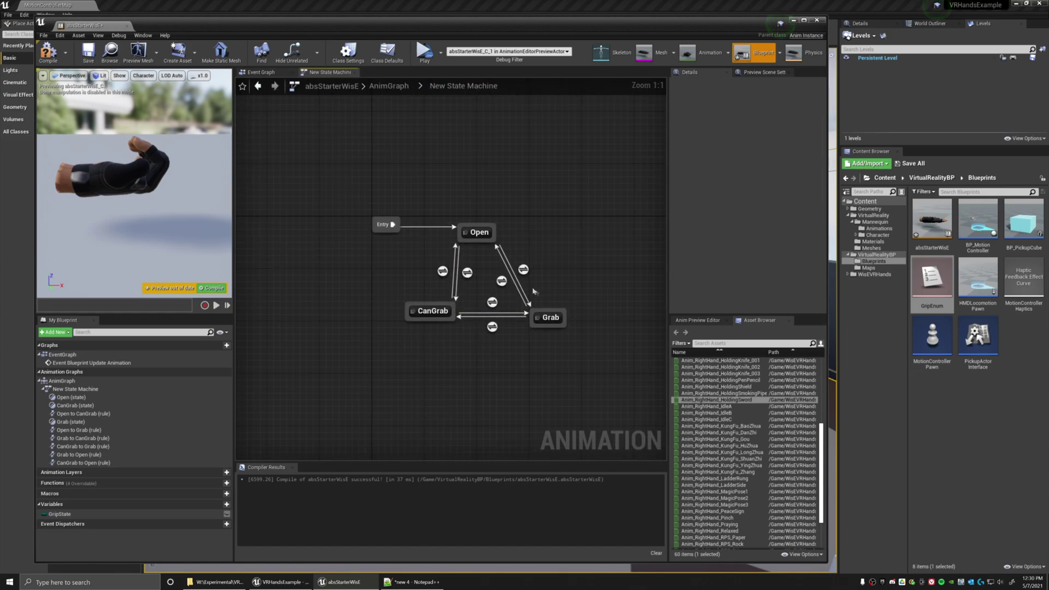
# Make the CanGrab-to-Grab rule pass when GripState equals Grab.
pyautogui.doubleClick(492, 302)
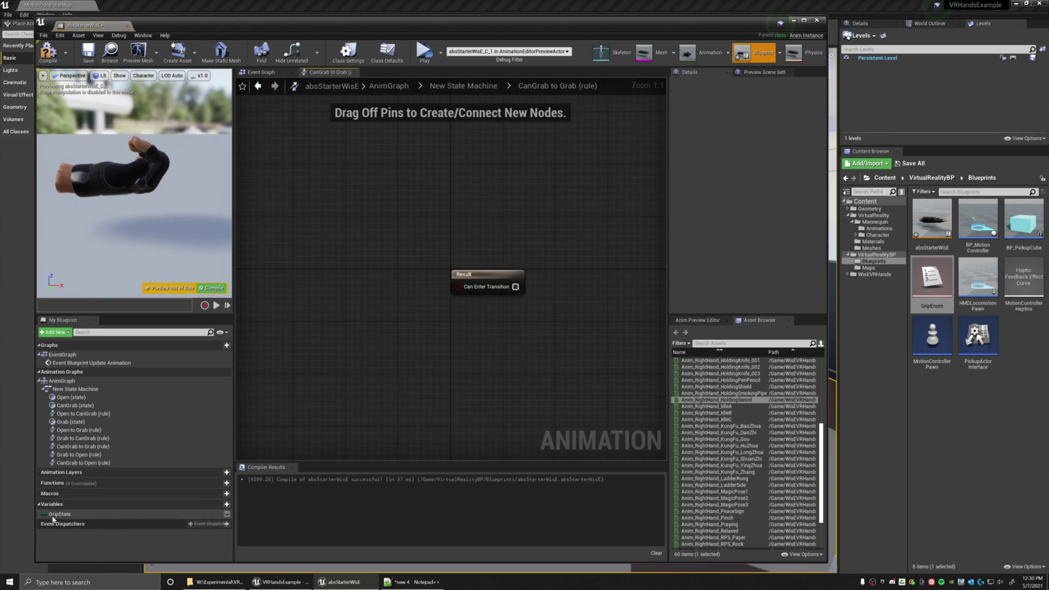
pyautogui.moveTo(59, 514); pyautogui.dragTo(415, 322)
pyautogui.moveTo(302, 305); pyautogui.dragTo(378, 296)
pyautogui.write('==')
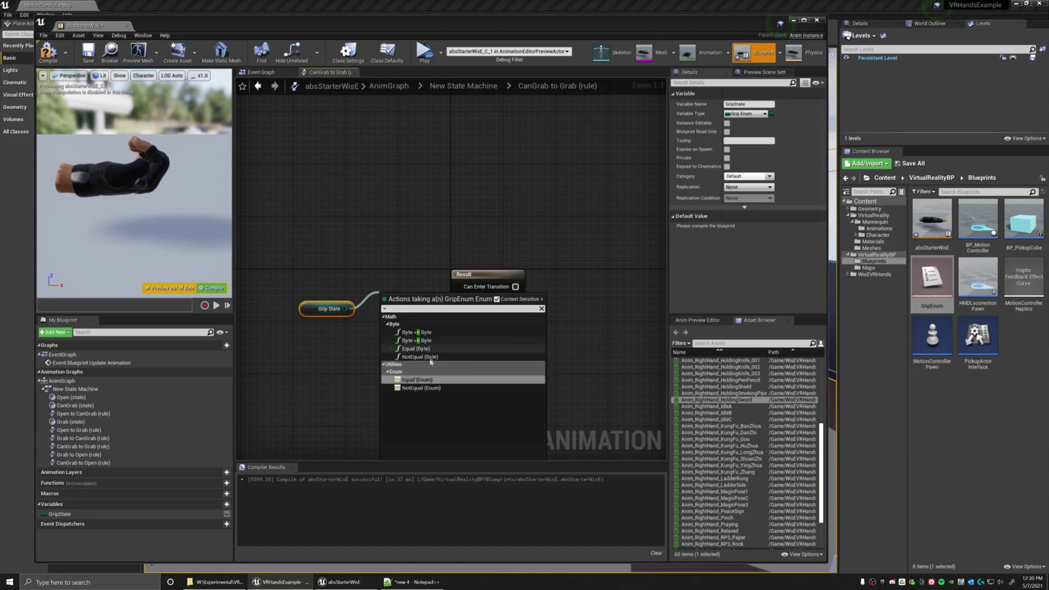
pyautogui.click(417, 388)
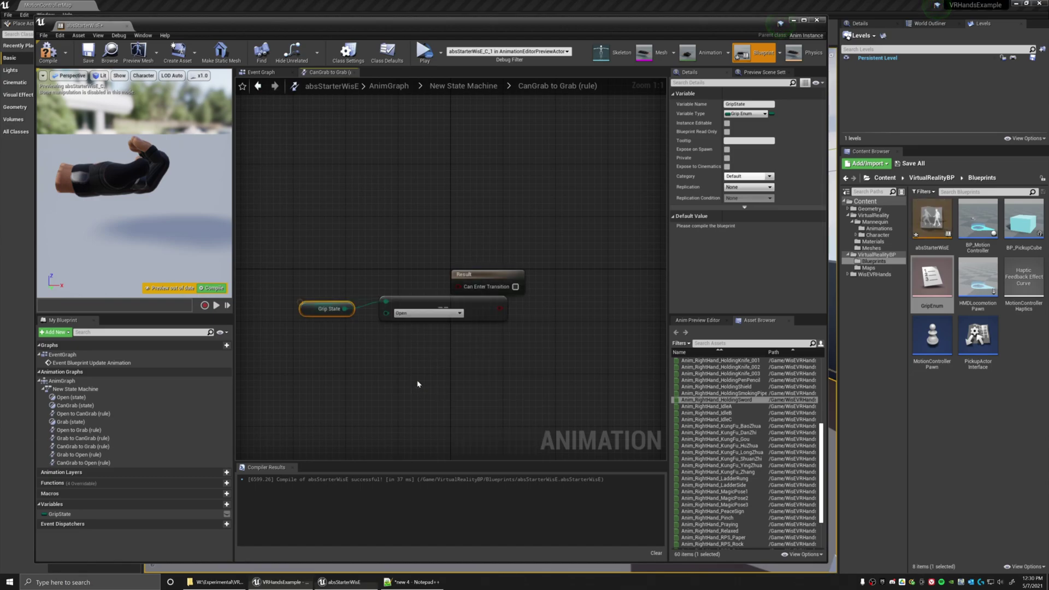
pyautogui.click(426, 313)
pyautogui.click(415, 337)
pyautogui.moveTo(503, 322); pyautogui.dragTo(408, 241)
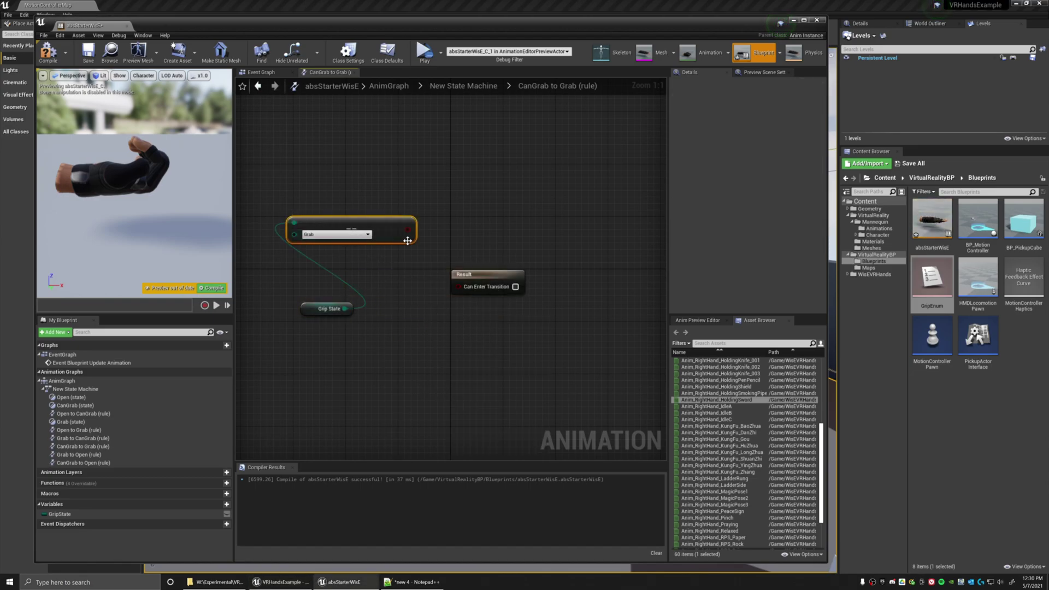
pyautogui.moveTo(459, 290); pyautogui.dragTo(459, 286)
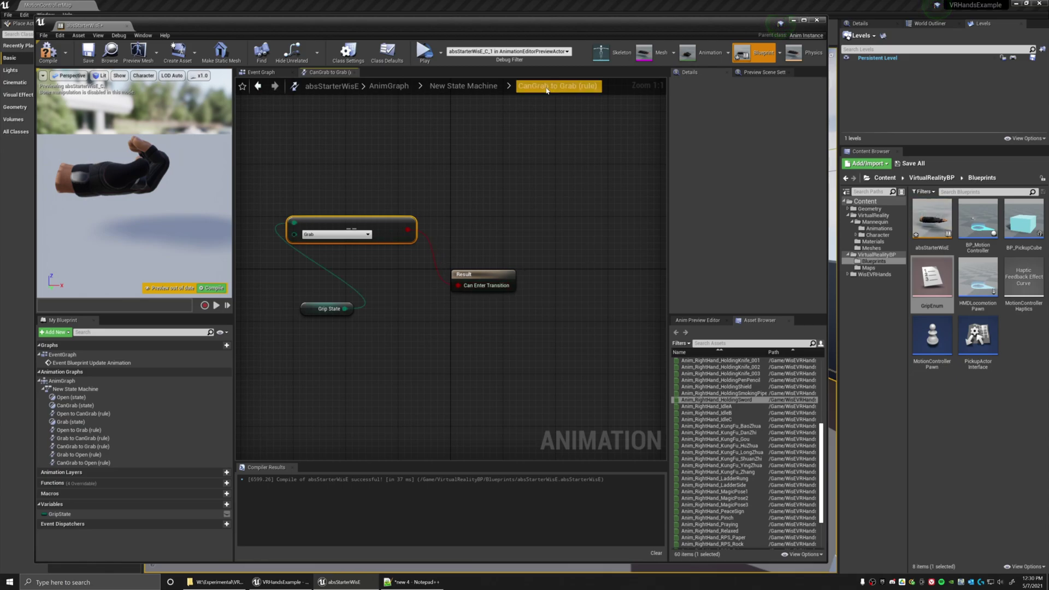
pyautogui.click(464, 86)
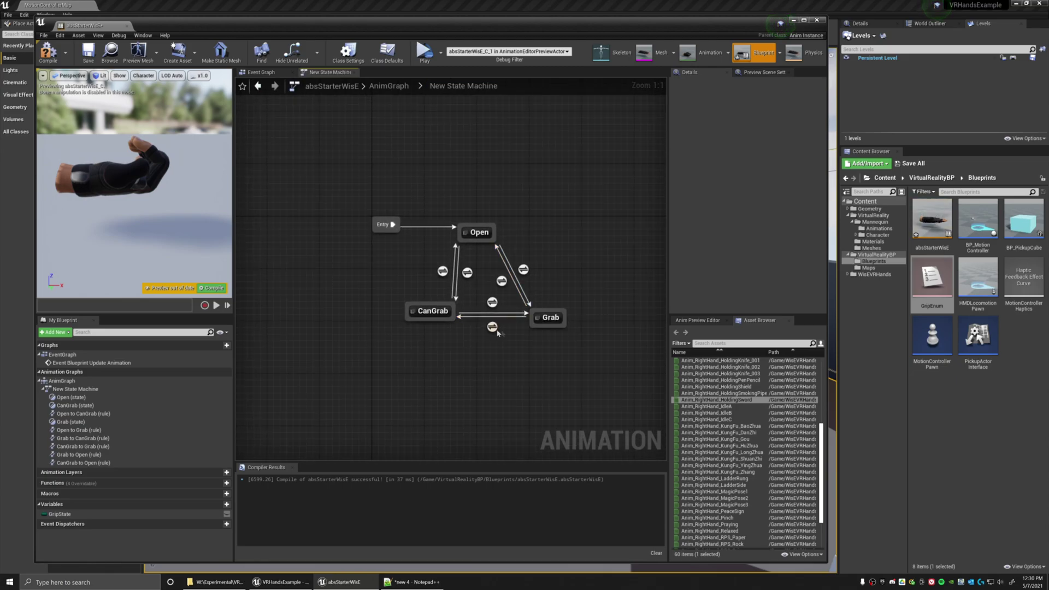
pyautogui.doubleClick(493, 327)
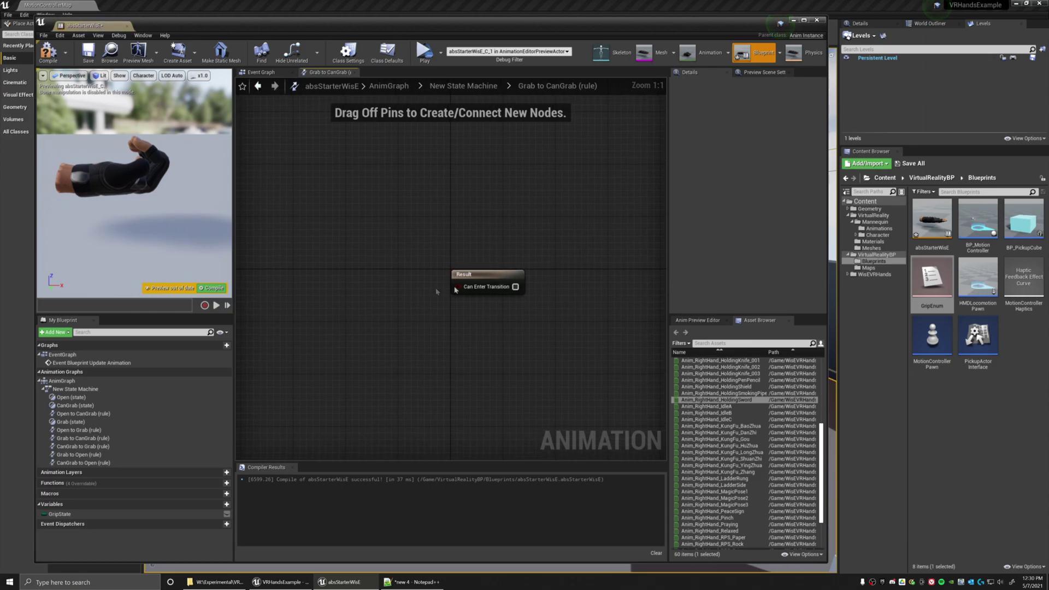
# Make the Grab-to-CanGrab rule pass when GripState equals CanGrab.
pyautogui.click(44, 514)
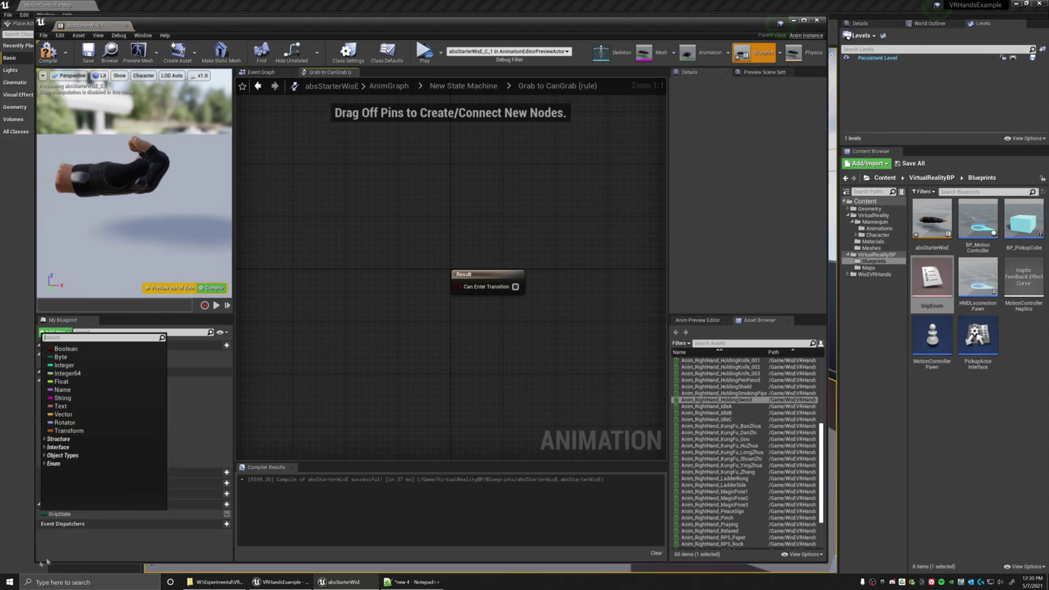
pyautogui.click(71, 527)
pyautogui.moveTo(60, 515); pyautogui.dragTo(407, 322)
pyautogui.click(342, 331)
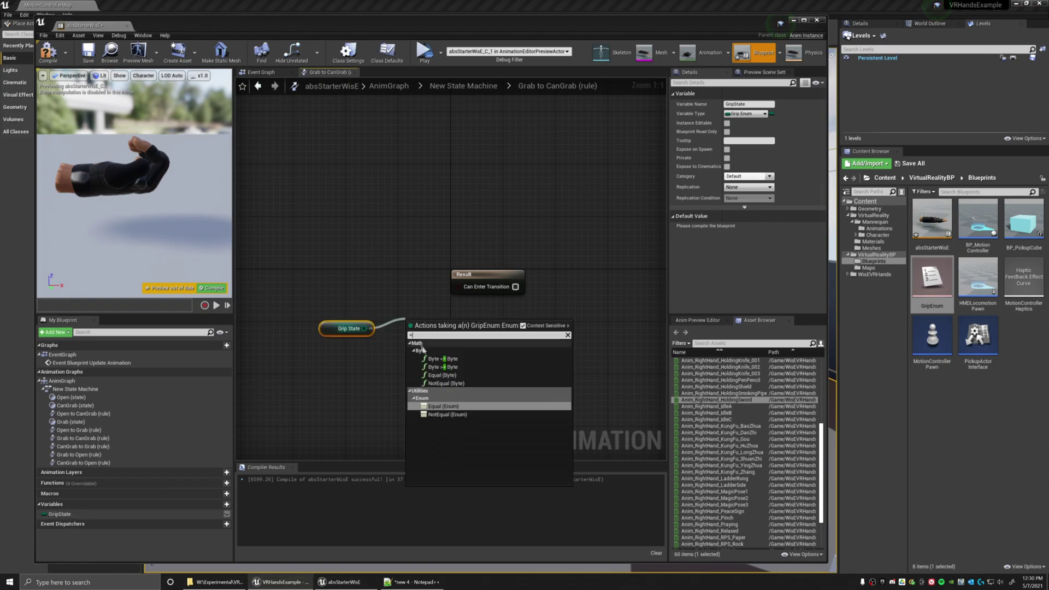
pyautogui.click(444, 408)
pyautogui.click(453, 339)
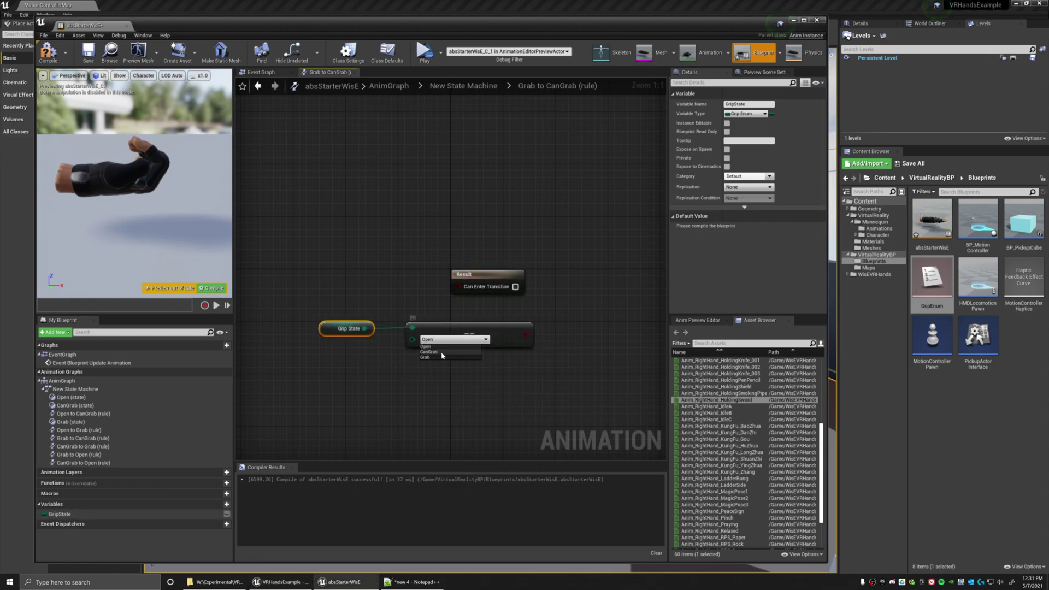
pyautogui.click(445, 354)
pyautogui.moveTo(527, 334); pyautogui.dragTo(459, 287)
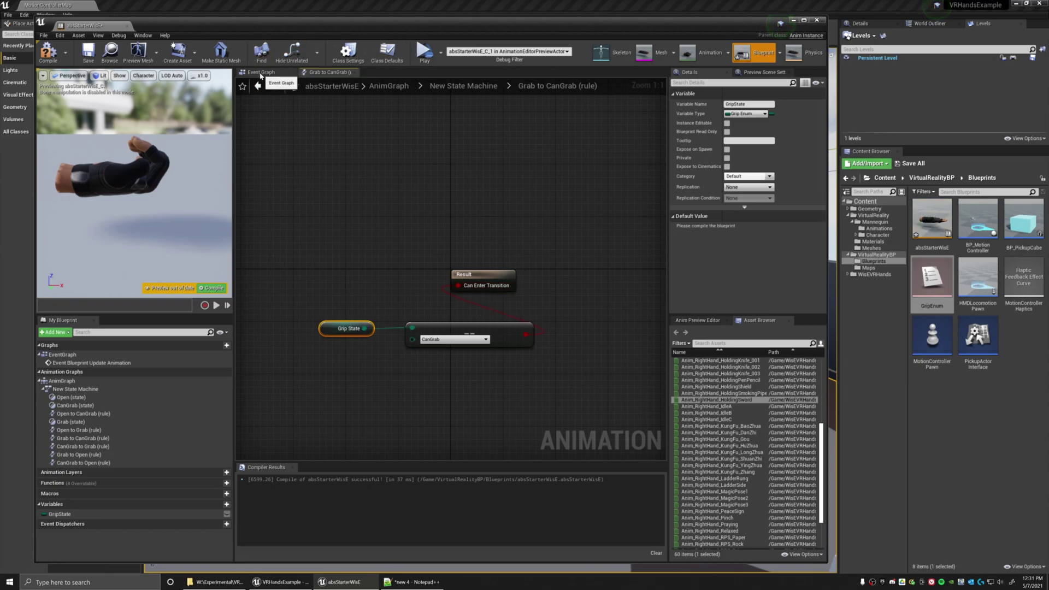
pyautogui.click(465, 88)
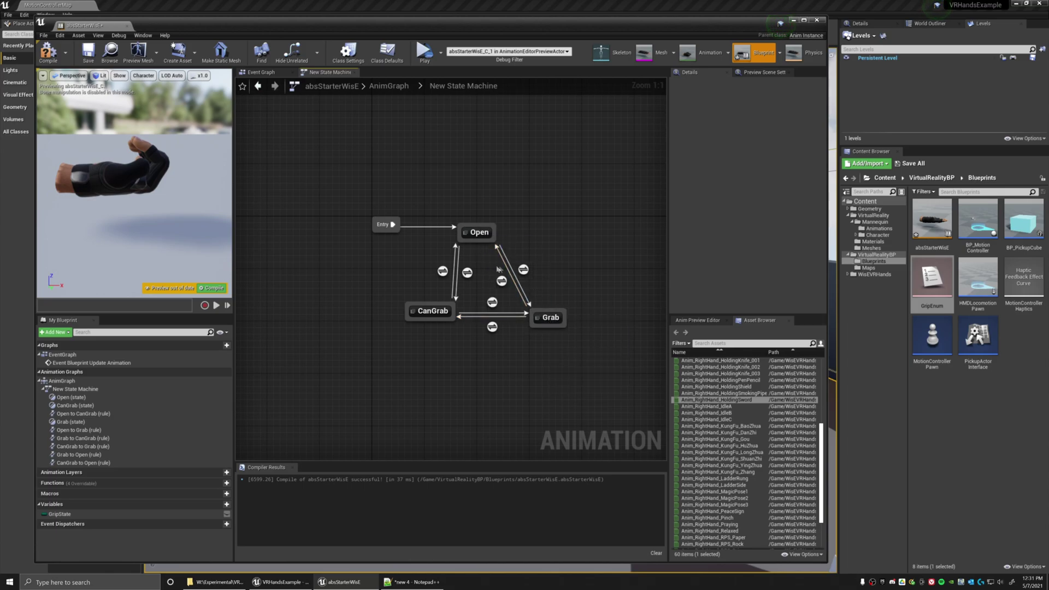
# Make the Open-to-Grab rule pass when GripState equals Grab.
pyautogui.click(523, 270)
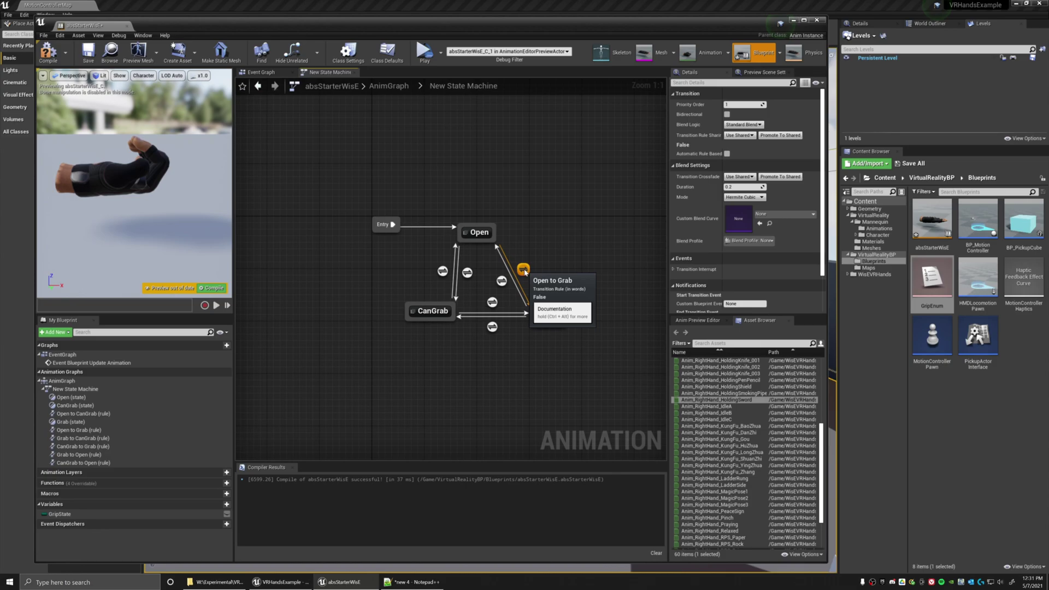
pyautogui.doubleClick(523, 270)
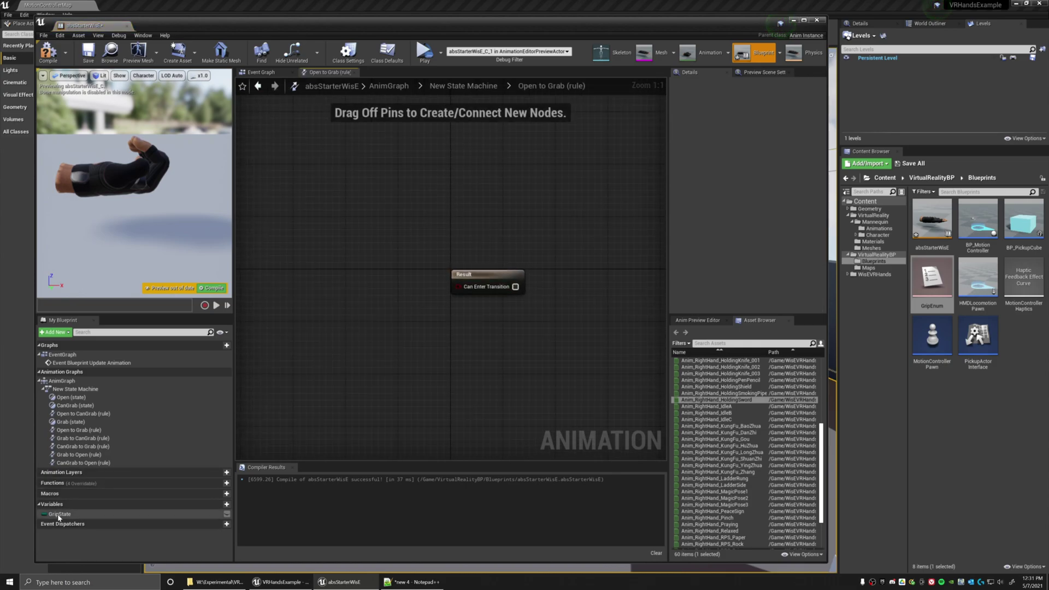
pyautogui.moveTo(58, 517); pyautogui.dragTo(350, 282)
pyautogui.click(277, 287)
pyautogui.click(404, 355)
pyautogui.click(395, 293)
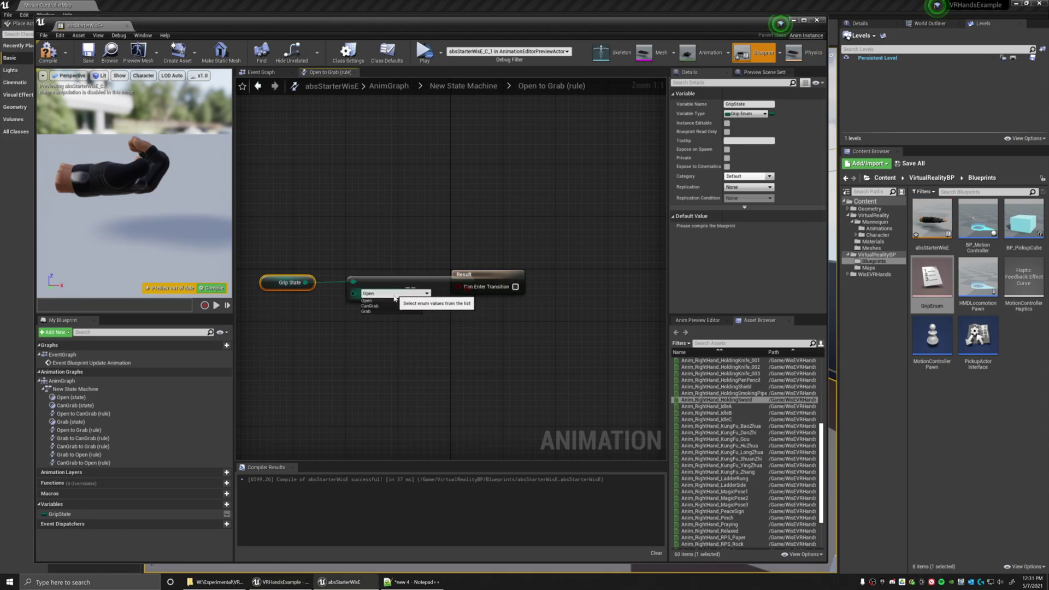
pyautogui.click(370, 311)
pyautogui.moveTo(421, 285); pyautogui.dragTo(362, 318)
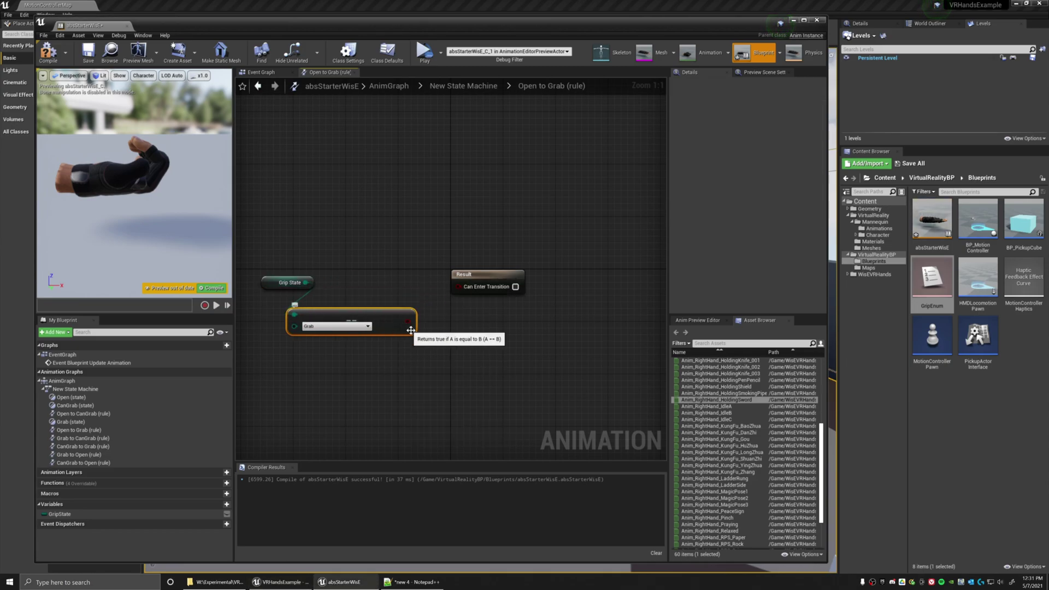
pyautogui.moveTo(458, 289); pyautogui.dragTo(459, 286)
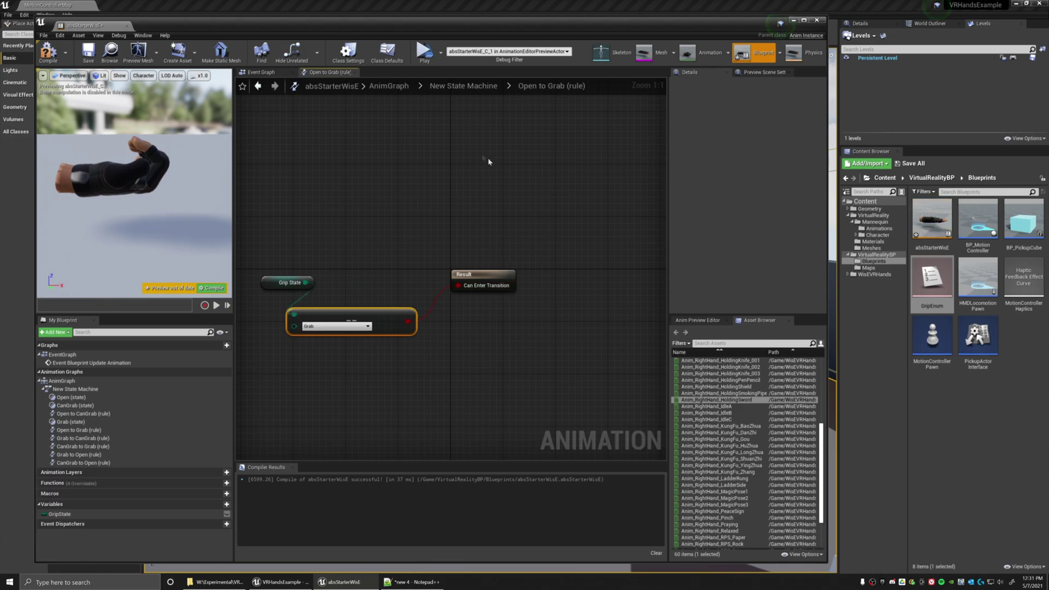
pyautogui.click(468, 86)
pyautogui.moveTo(523, 271)
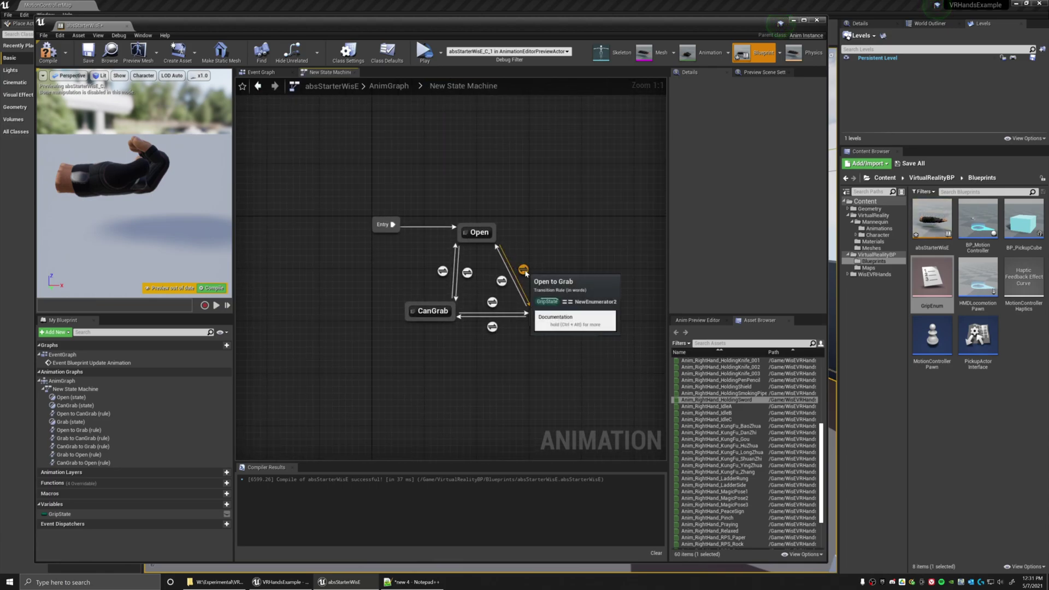
# Wire a GripState == Open Equal (Enum) check into the Grab-to-Open rule's Result.
pyautogui.doubleClick(502, 280)
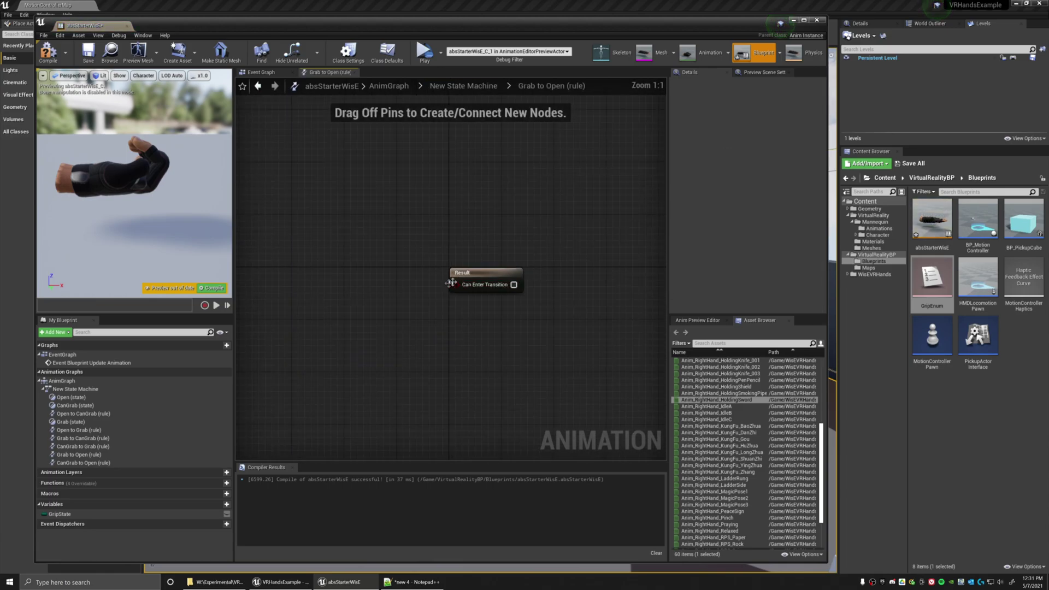
pyautogui.moveTo(60, 514); pyautogui.dragTo(369, 285)
pyautogui.click(339, 336)
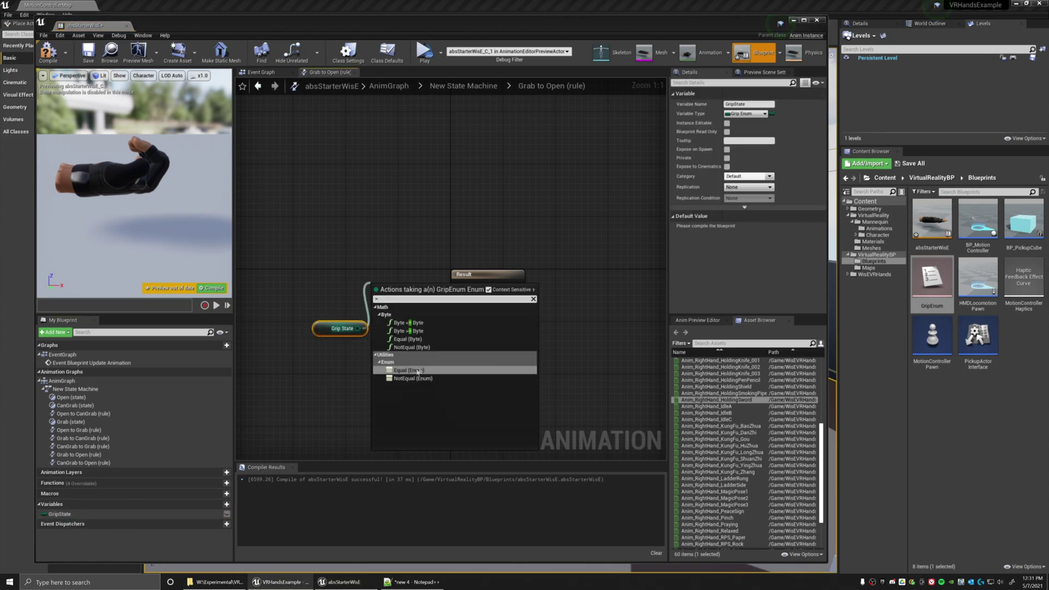
pyautogui.click(407, 370)
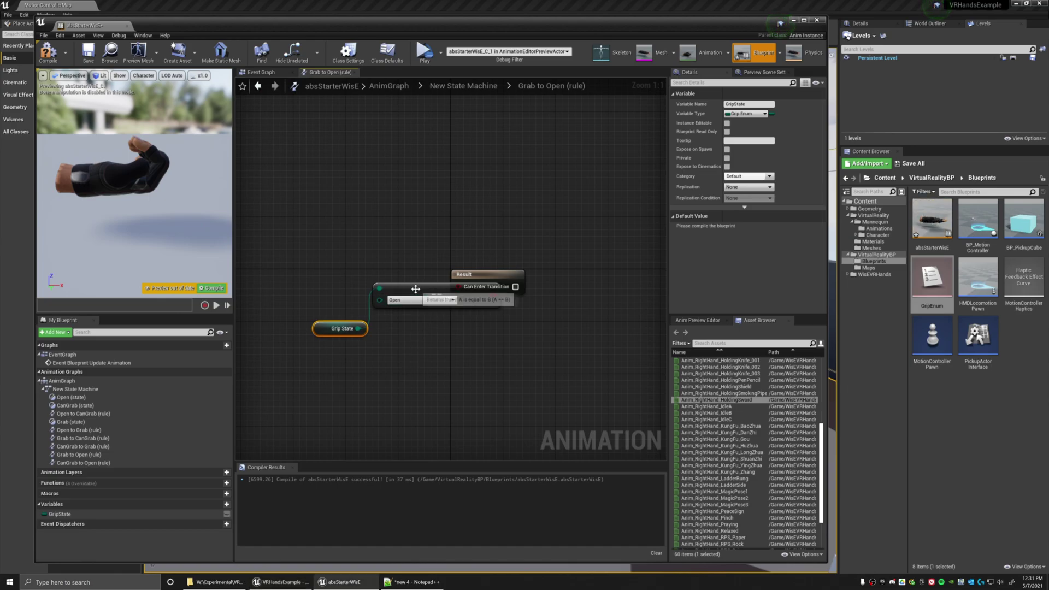
pyautogui.moveTo(493, 299); pyautogui.dragTo(459, 287)
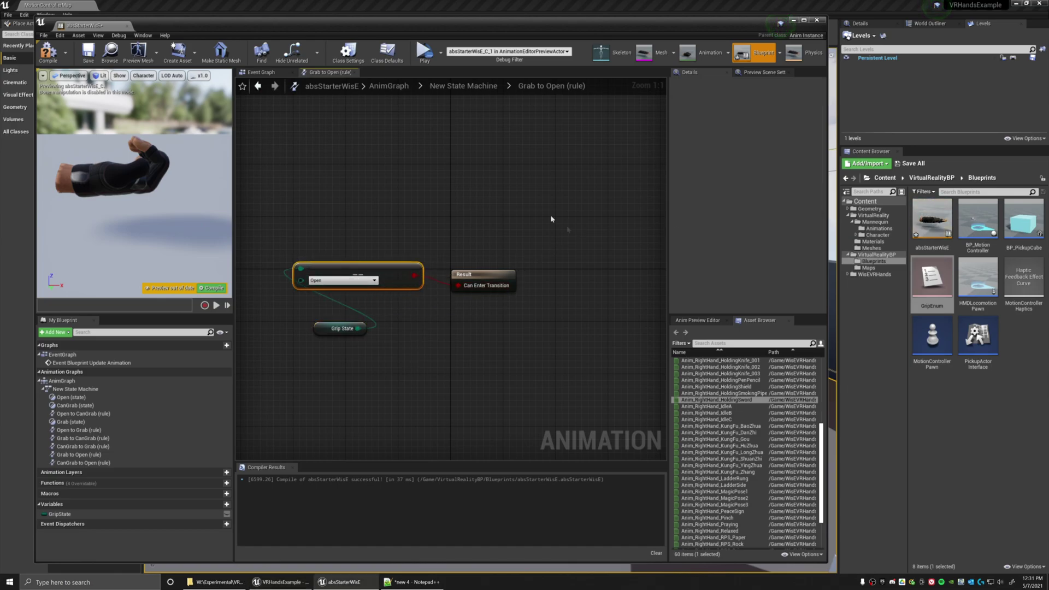
pyautogui.click(451, 86)
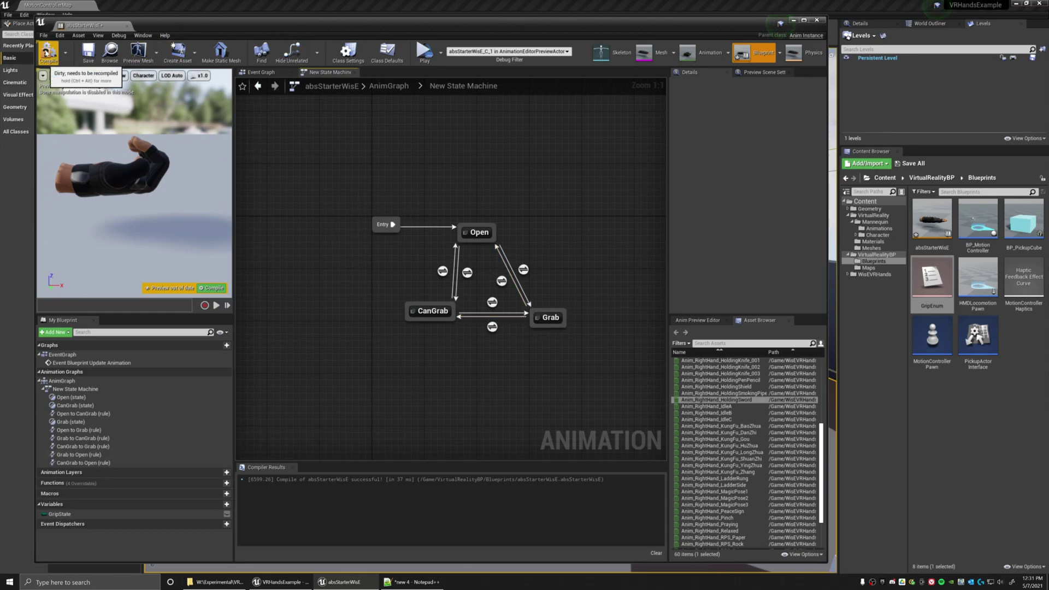
# Compile absStarterWisE so the preview glove starts in the Open state.
pyautogui.click(47, 53)
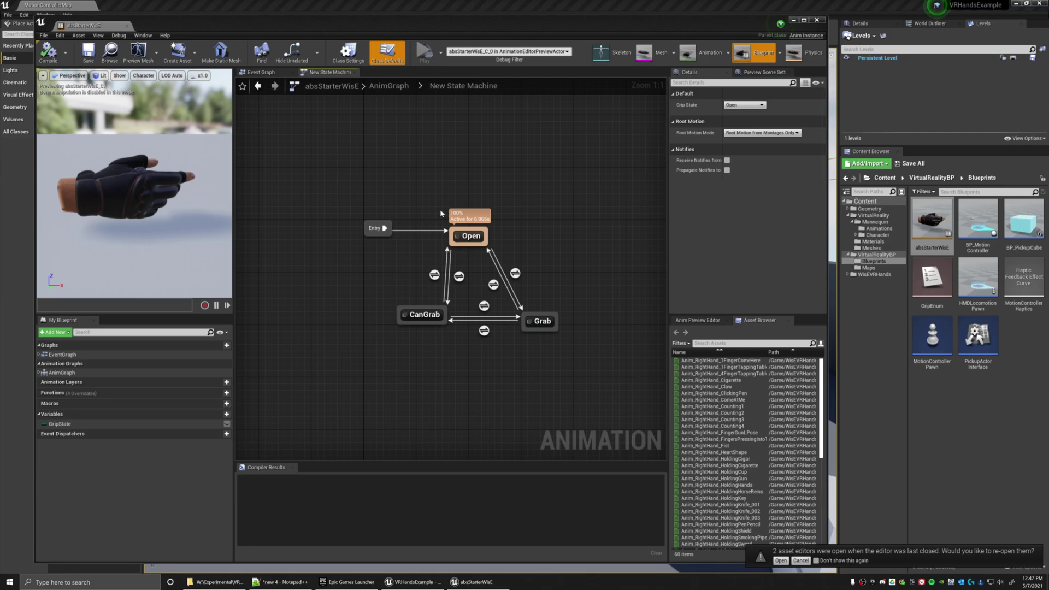
# Preview another GripState default, restore it to Open, then compile and save absStarterWisE.
pyautogui.click(60, 424)
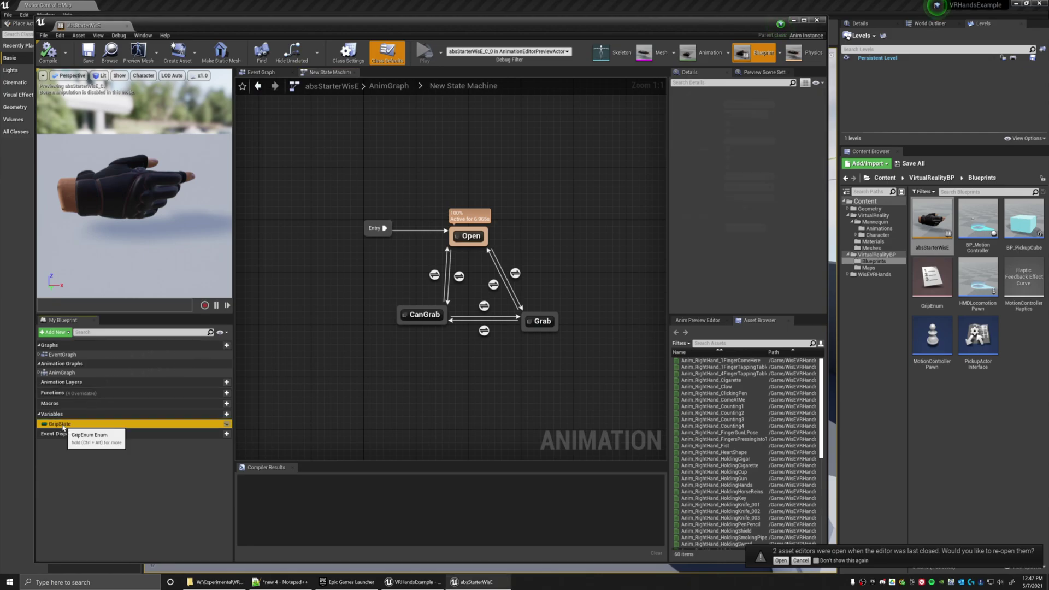
pyautogui.click(744, 228)
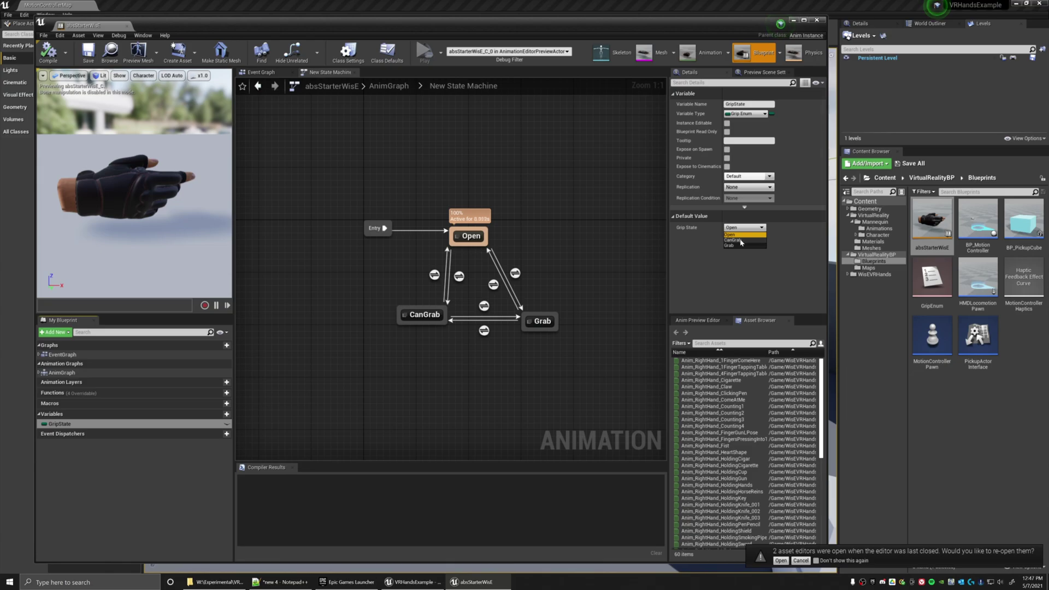
pyautogui.click(744, 228)
pyautogui.click(735, 246)
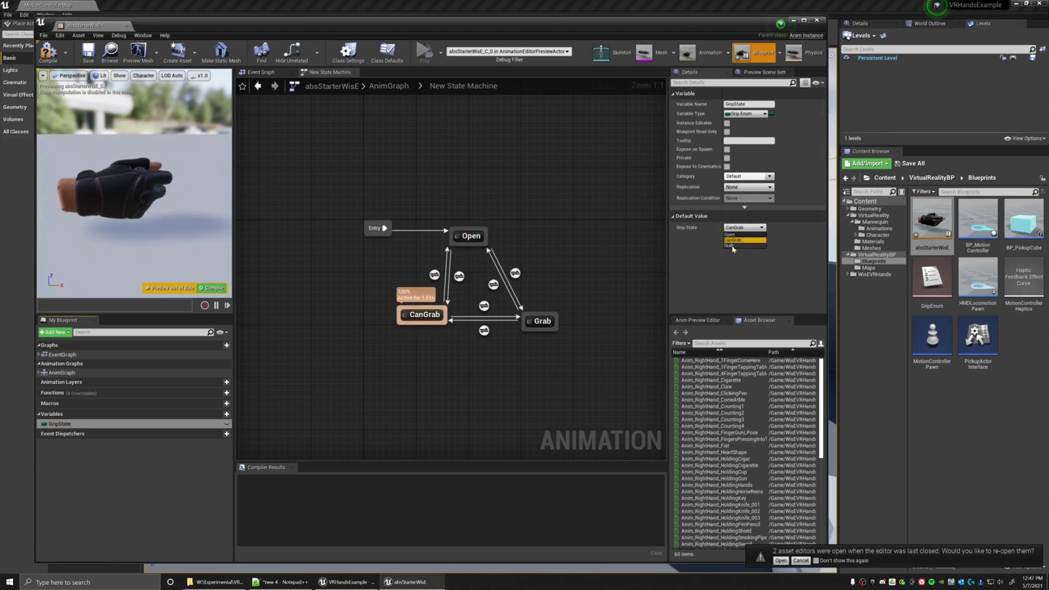
pyautogui.click(735, 227)
pyautogui.click(731, 236)
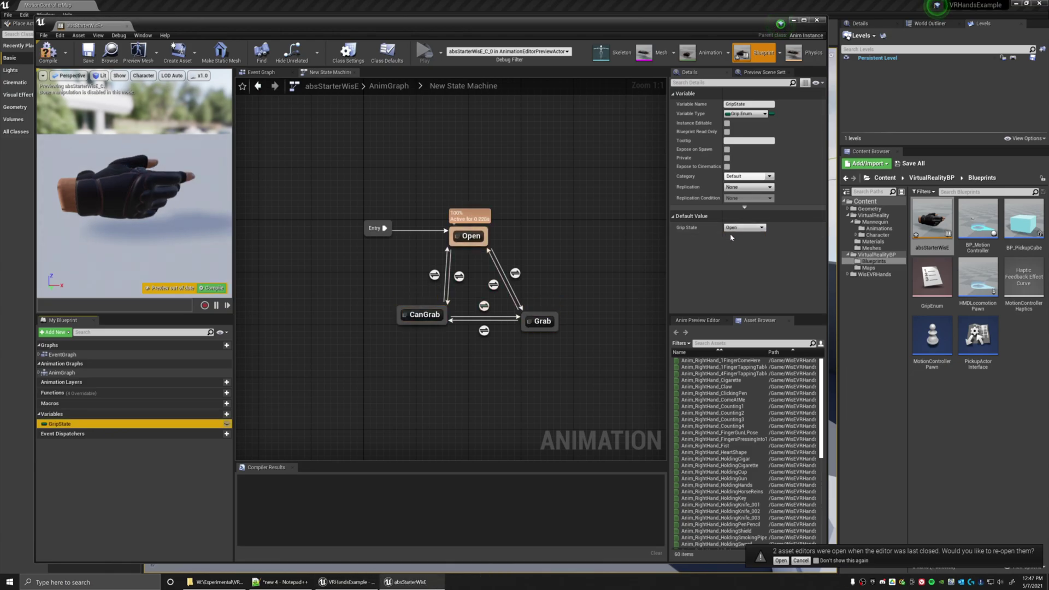
pyautogui.click(48, 53)
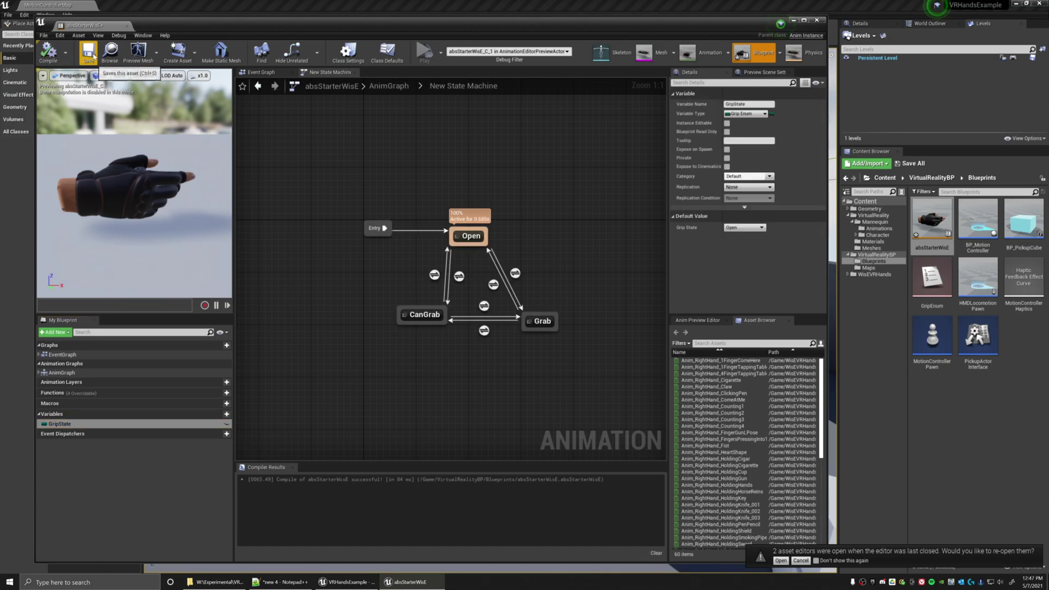
pyautogui.click(88, 53)
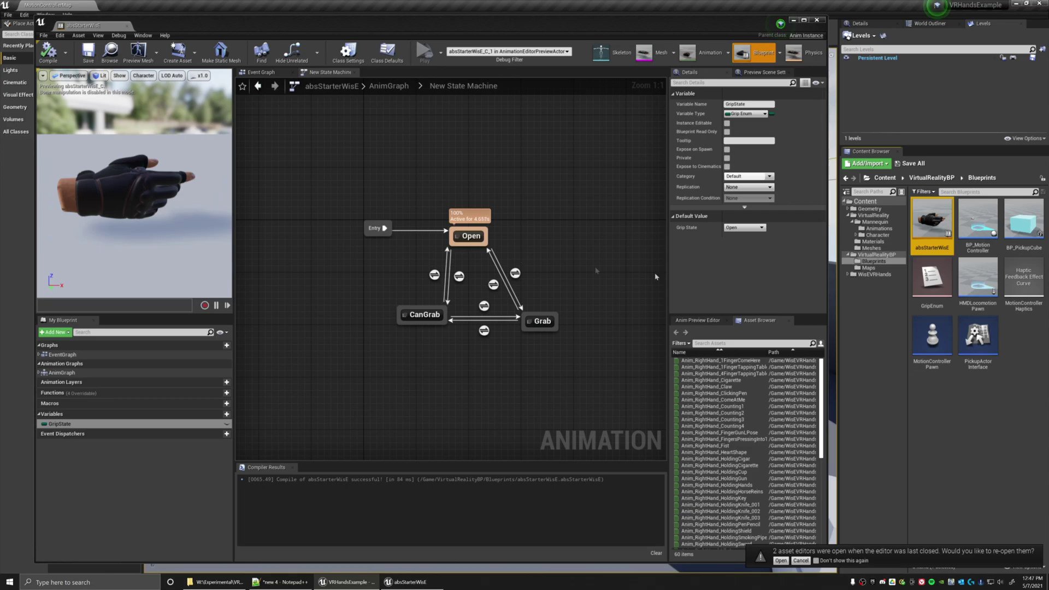
# In BP_MotionController, set HandMesh's Skeletal Mesh to SK_VR_KungFu_Glove_R and view it.
pyautogui.doubleClick(979, 222)
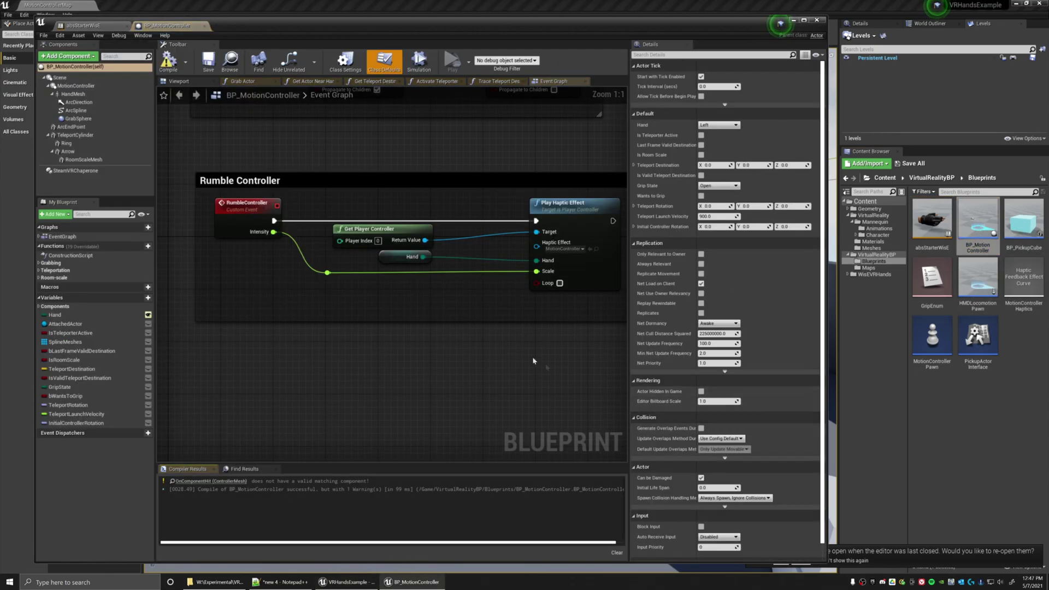
pyautogui.click(73, 94)
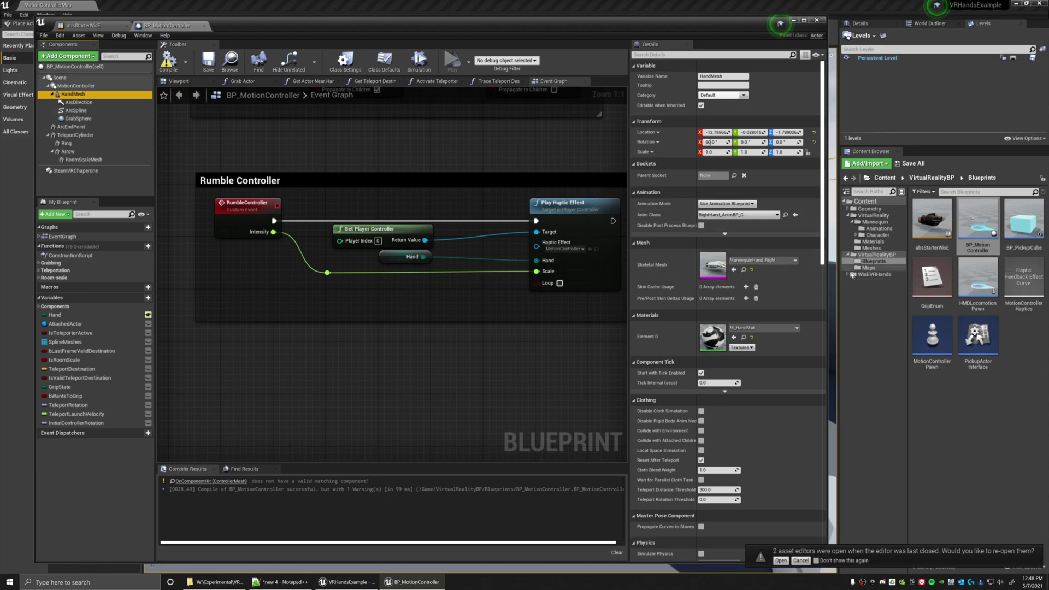
pyautogui.click(848, 275)
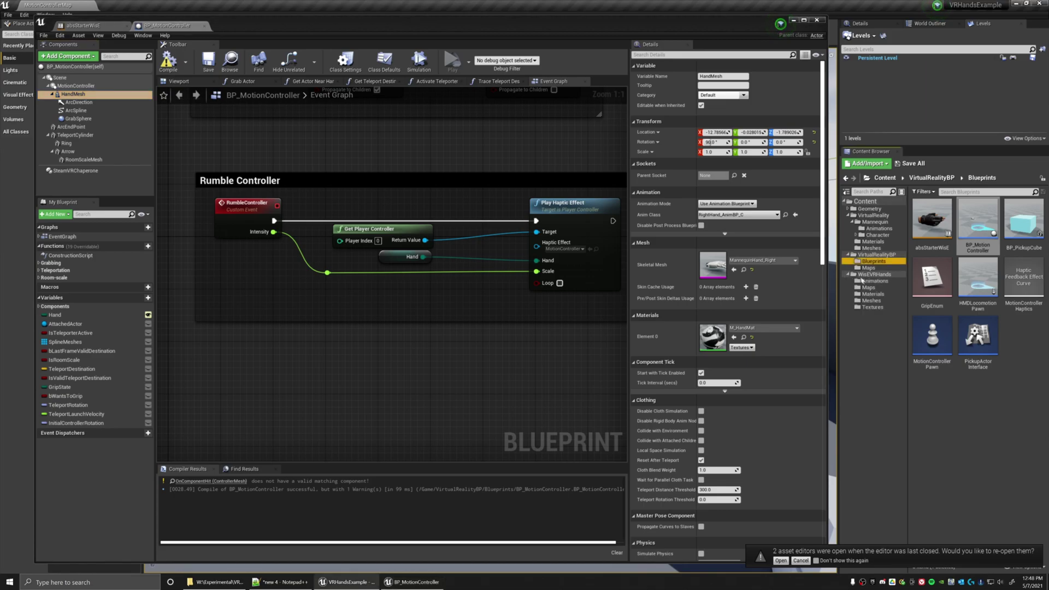
pyautogui.click(856, 302)
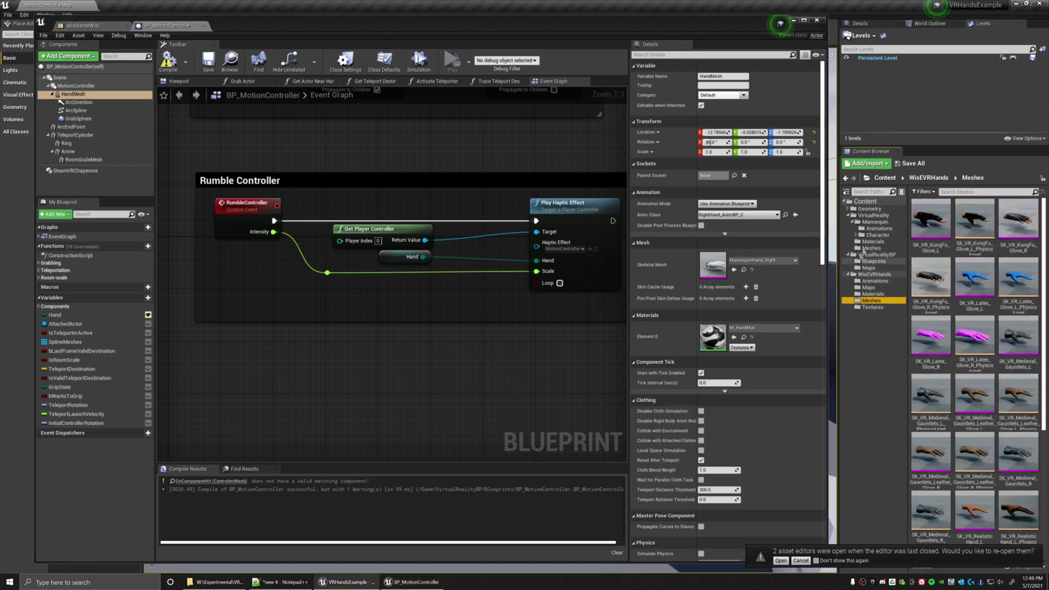
pyautogui.click(1018, 221)
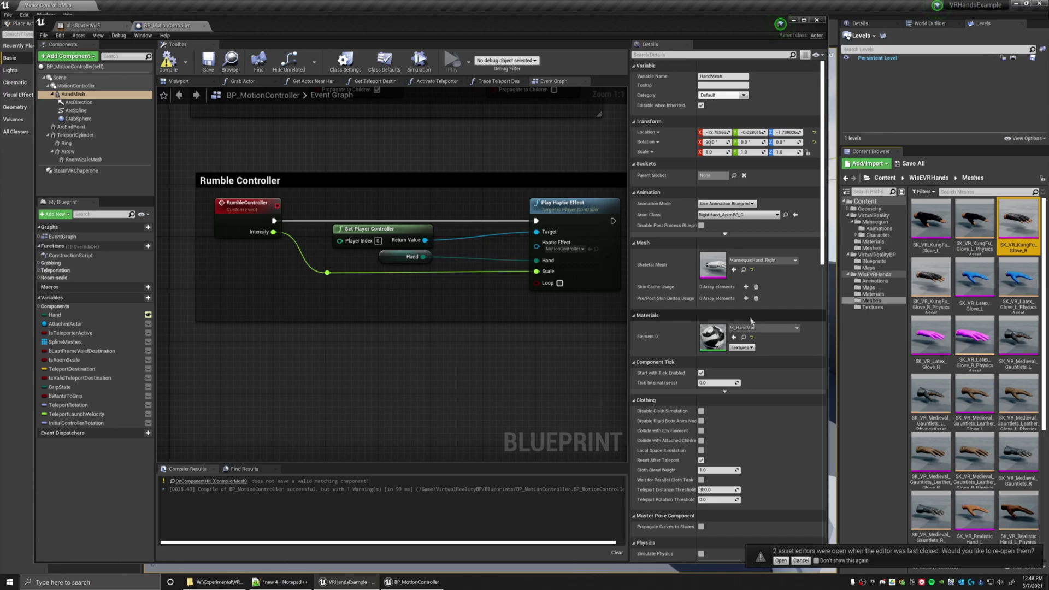
pyautogui.click(734, 270)
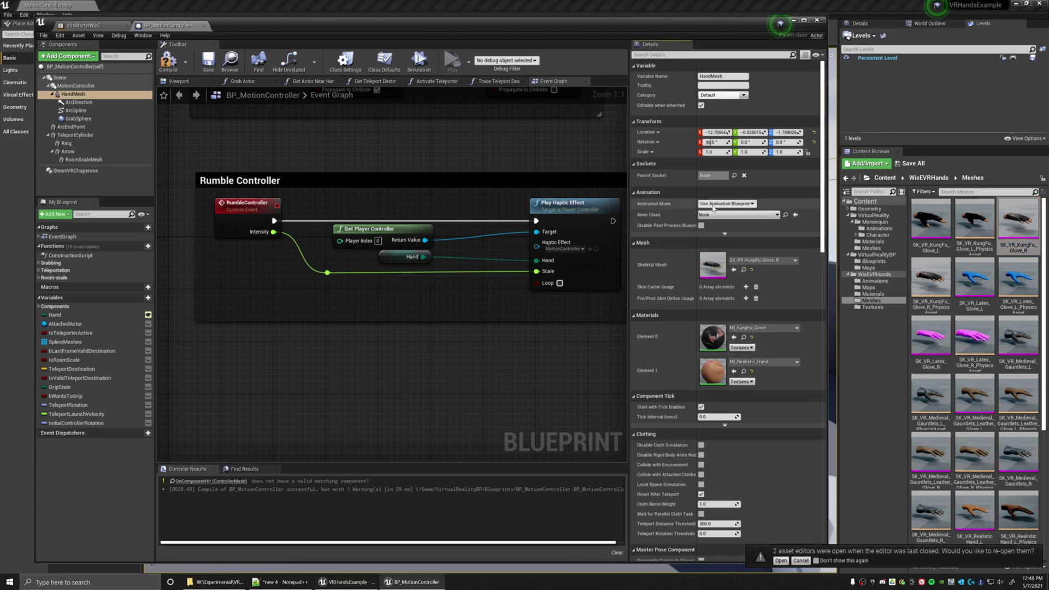
pyautogui.click(176, 82)
pyautogui.moveTo(457, 295); pyautogui.dragTo(457, 295, button='right')
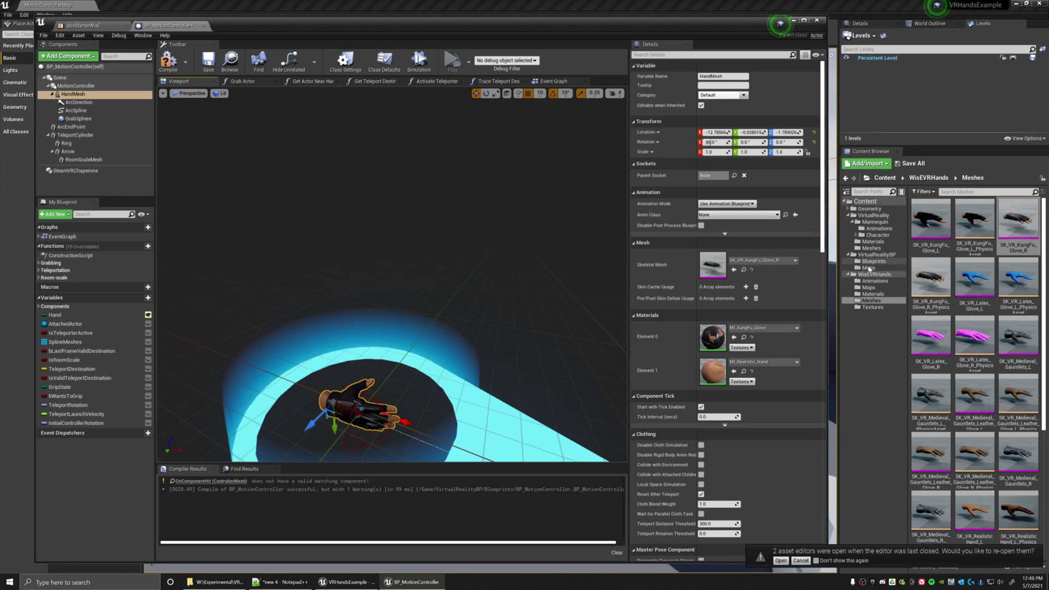
# Set HandMesh's Anim Class to absStarterWisE_C.
pyautogui.click(873, 261)
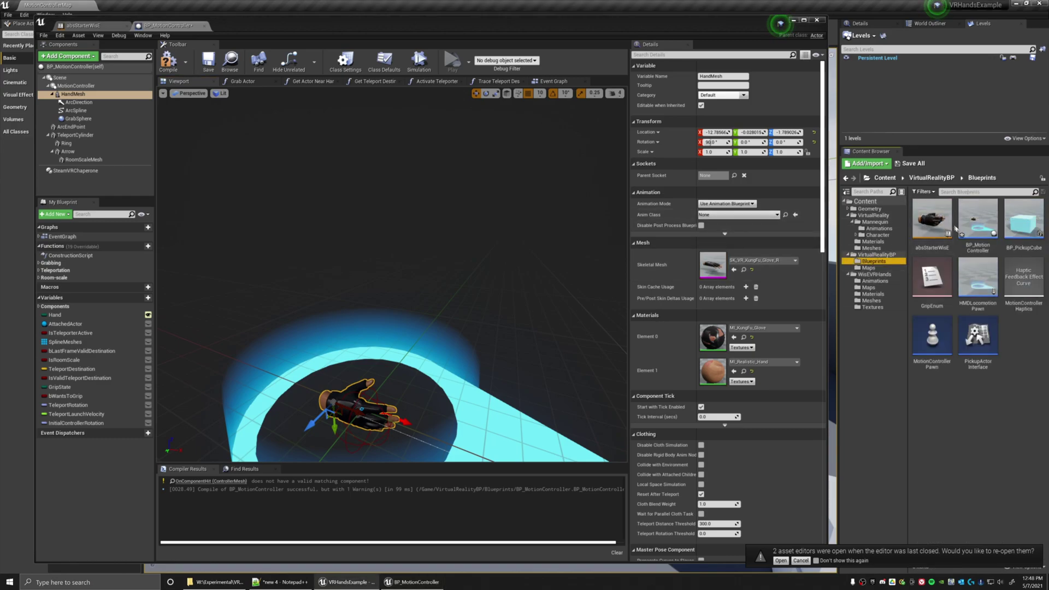
pyautogui.click(932, 220)
pyautogui.click(795, 215)
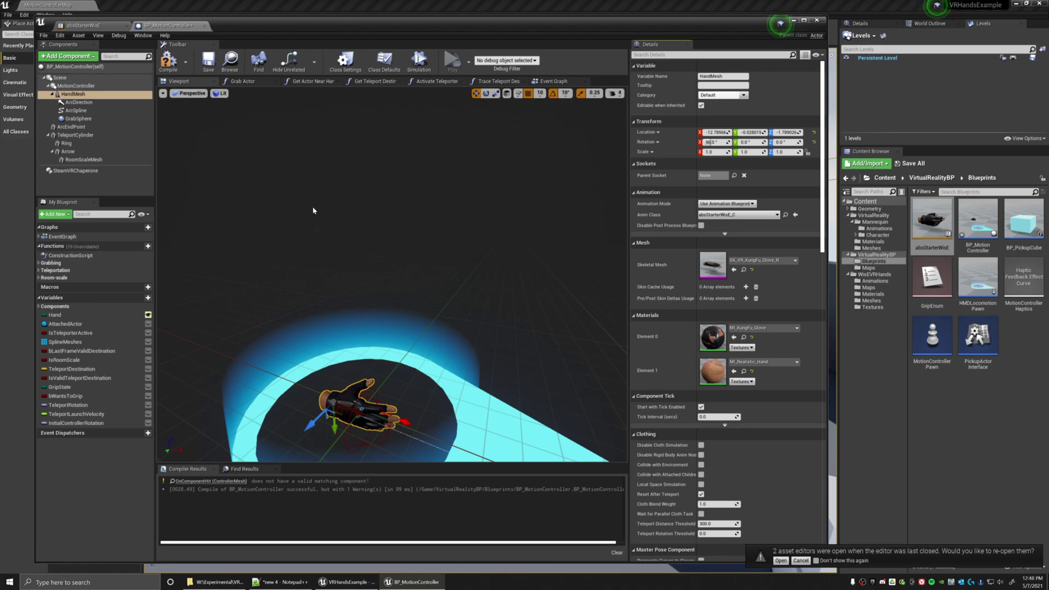
pyautogui.moveTo(319, 248); pyautogui.dragTo(322, 243, button='right')
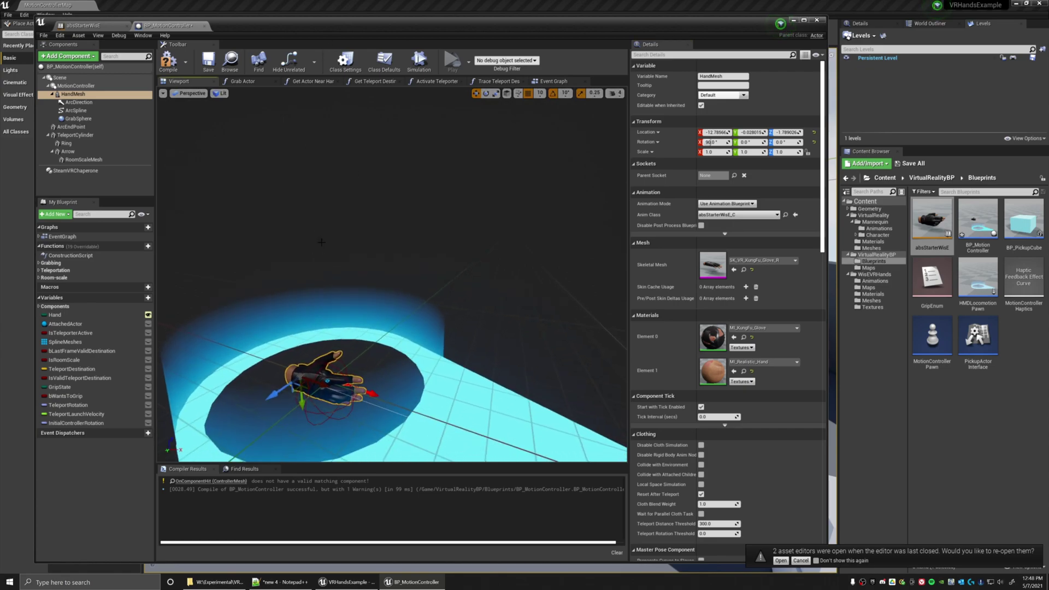
# Delete the old Cast To RightHand_AnimBP node from the controller's hand animation logic.
pyautogui.click(549, 82)
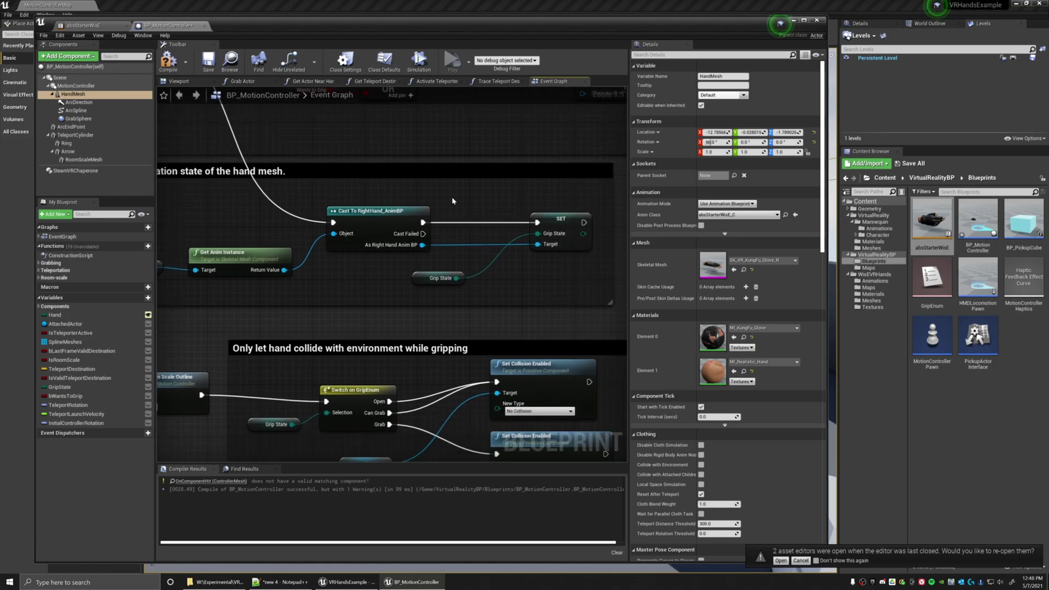
pyautogui.moveTo(400, 306); pyautogui.dragTo(440, 306, button='right')
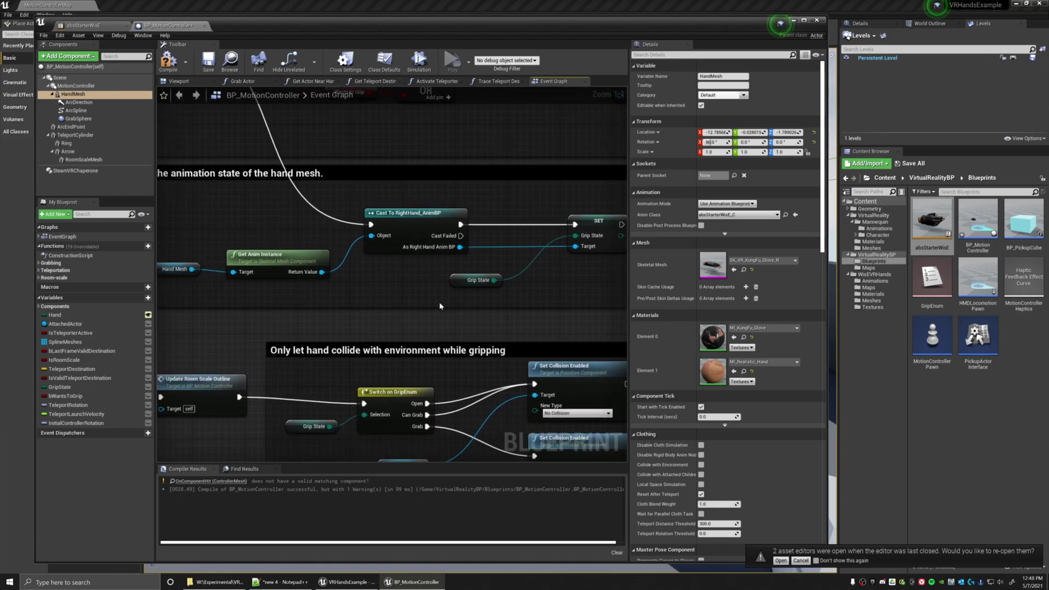
pyautogui.click(413, 217)
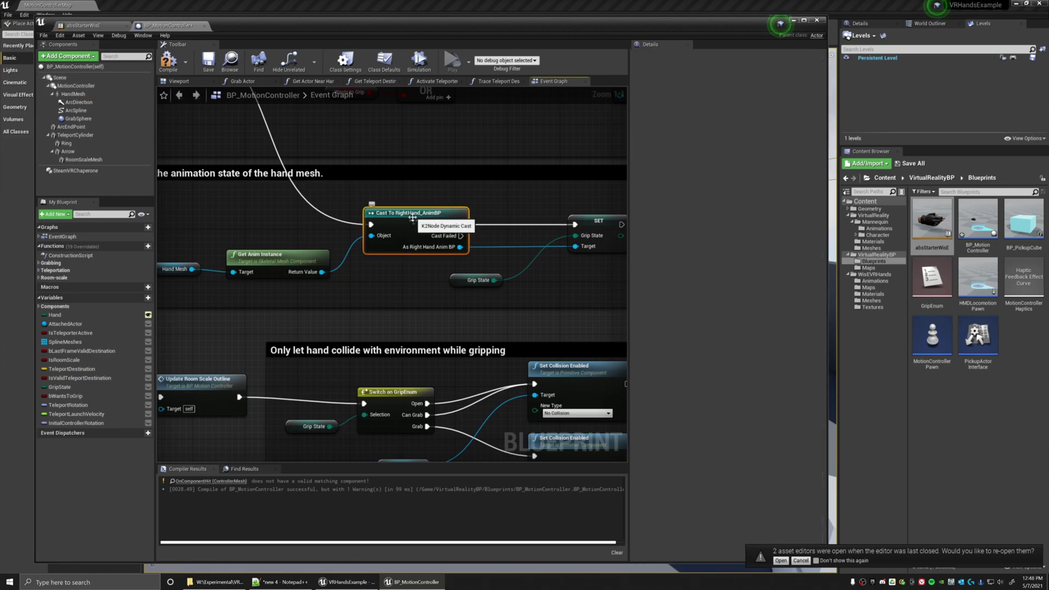
pyautogui.press('Delete')
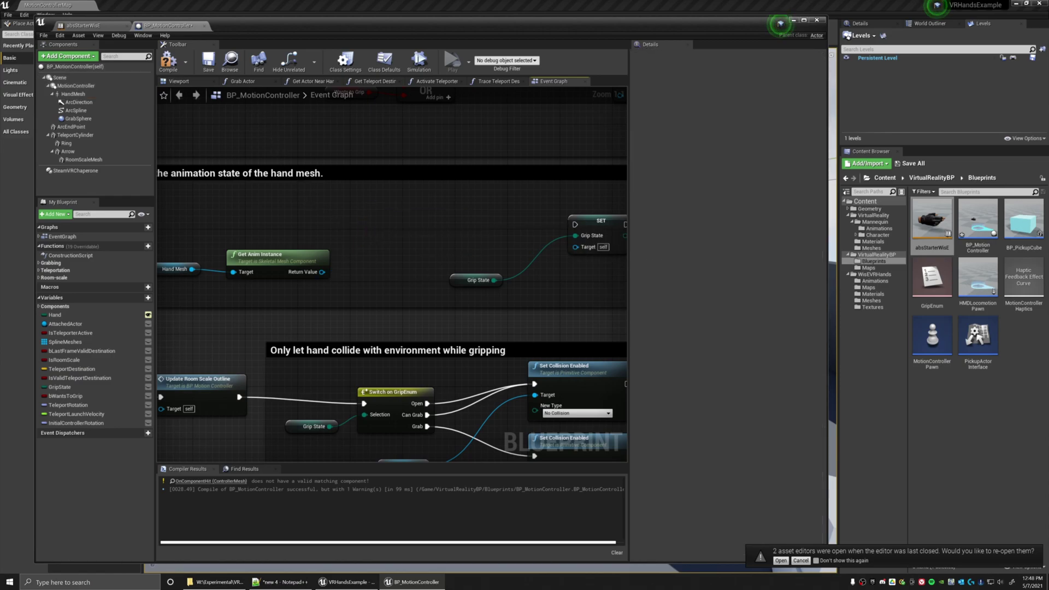
pyautogui.moveTo(566, 236); pyautogui.dragTo(514, 232, button='right')
pyautogui.moveTo(340, 242); pyautogui.dragTo(515, 255, button='right')
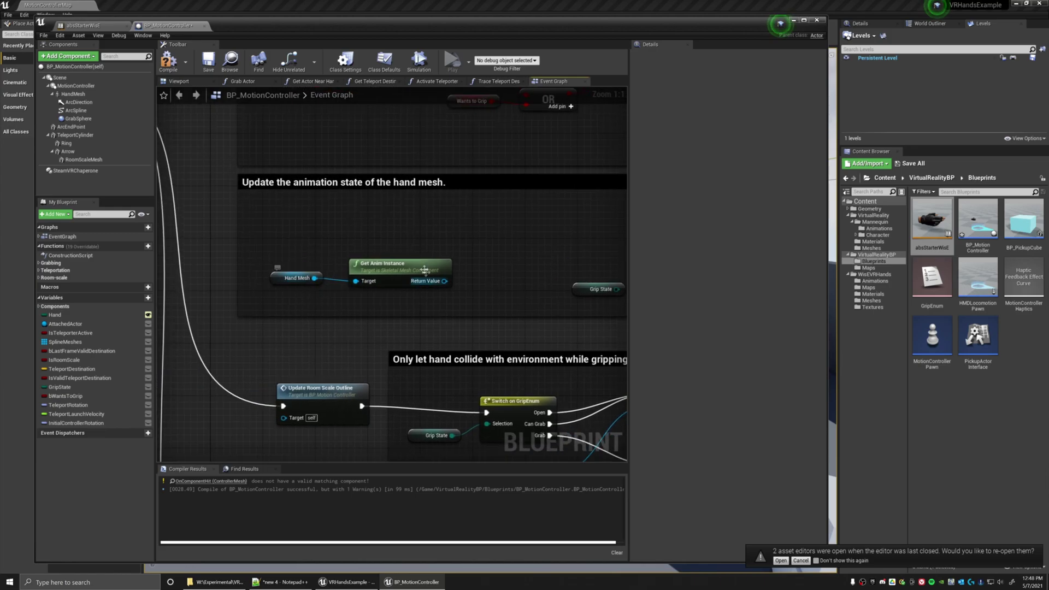
pyautogui.moveTo(461, 278)
pyautogui.moveTo(469, 278); pyautogui.dragTo(361, 289, button='right')
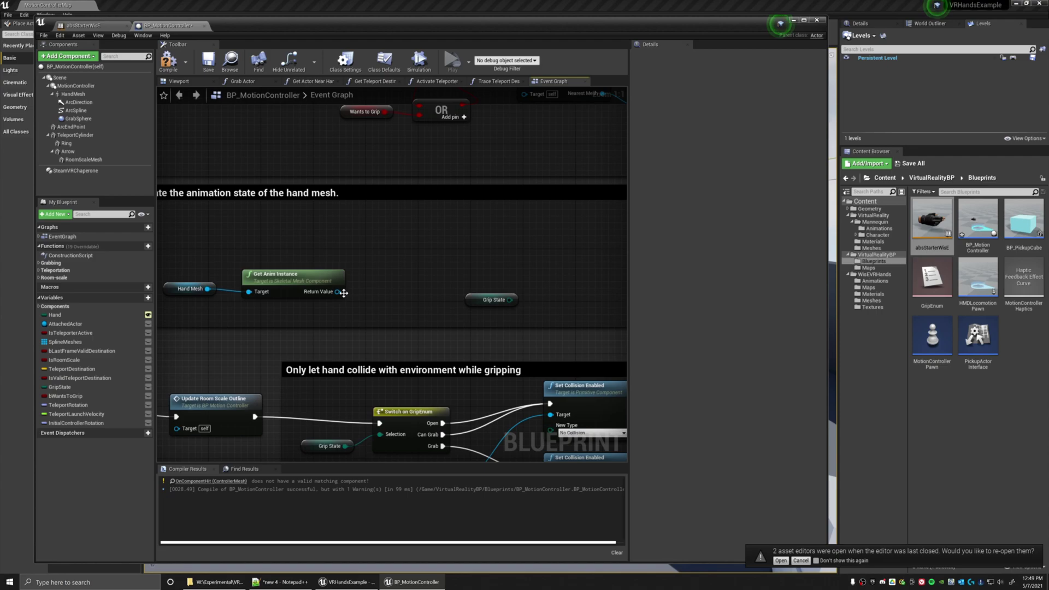
# Cast Get Anim Instance's Return Value to absStarterWisE, executing after the Sequence's Then 1.
pyautogui.moveTo(338, 291); pyautogui.dragTo(373, 257)
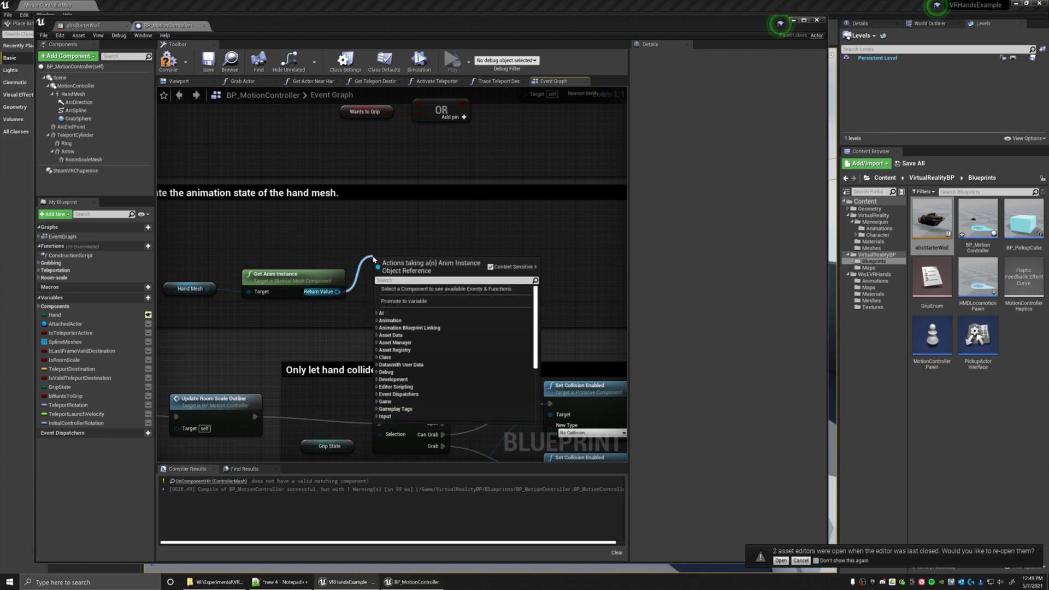
pyautogui.write('cast')
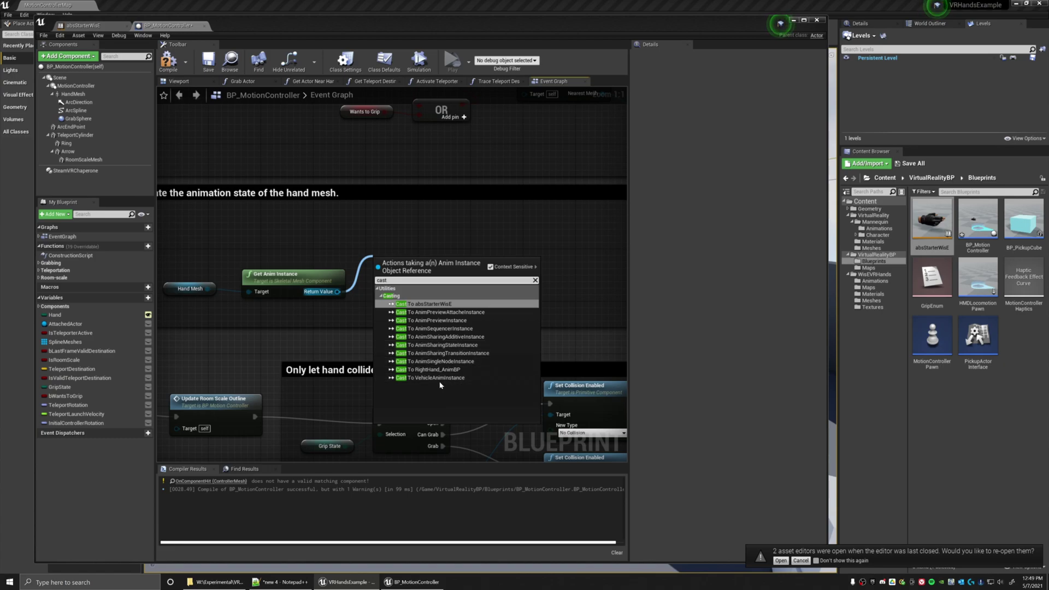
pyautogui.click(432, 305)
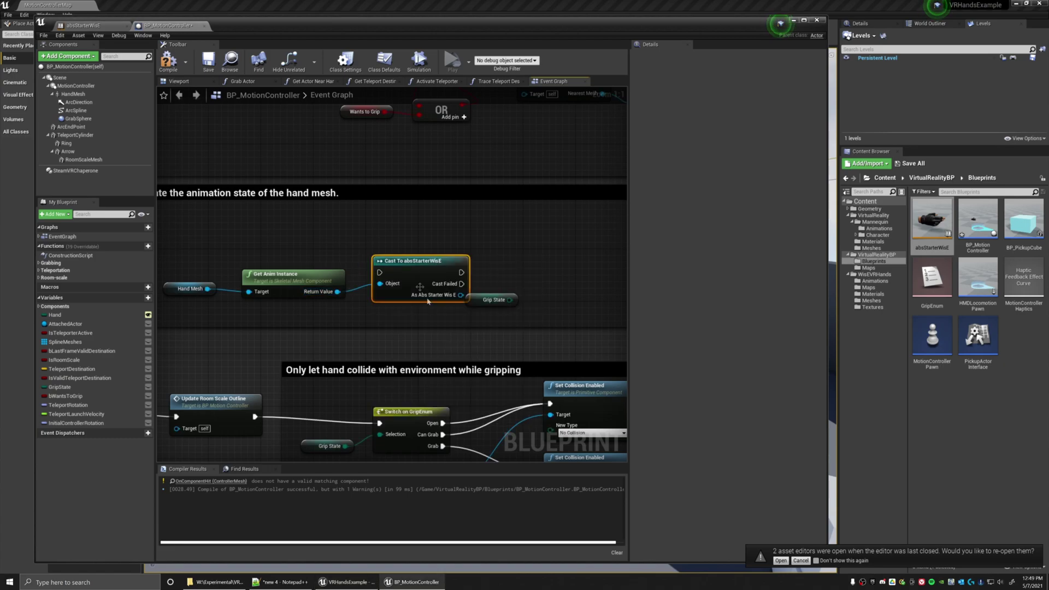
pyautogui.moveTo(405, 259); pyautogui.dragTo(393, 228)
pyautogui.moveTo(393, 227); pyautogui.dragTo(511, 296, button='right')
pyautogui.moveTo(299, 122); pyautogui.dragTo(486, 307)
pyautogui.moveTo(521, 370); pyautogui.dragTo(335, 339, button='right')
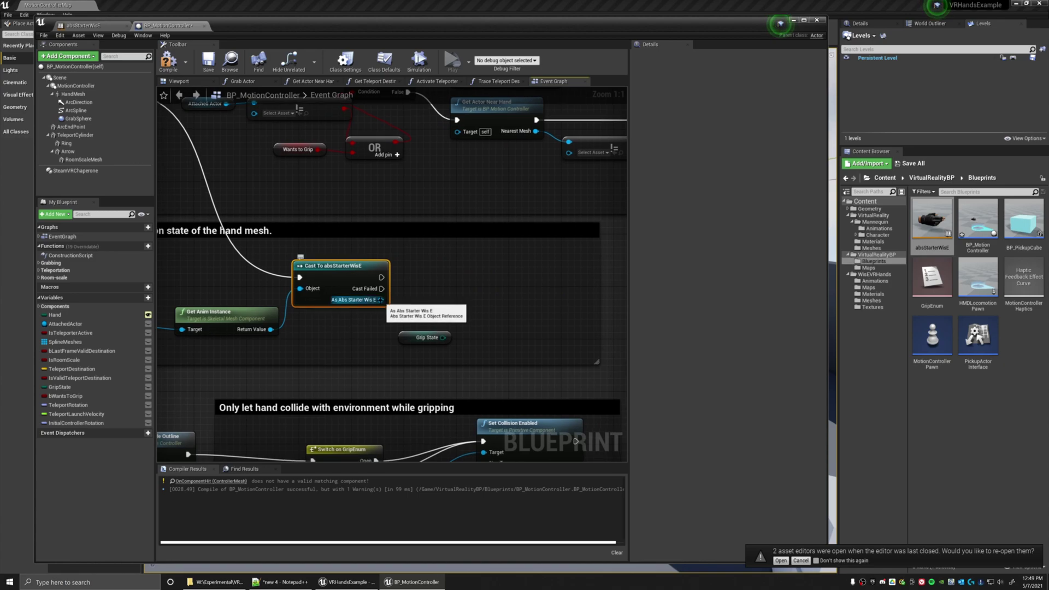
# Add SET Grip State after the cast, fed by the controller's Grip State, and compile.
pyautogui.moveTo(381, 299); pyautogui.dragTo(471, 288)
pyautogui.write('sew')
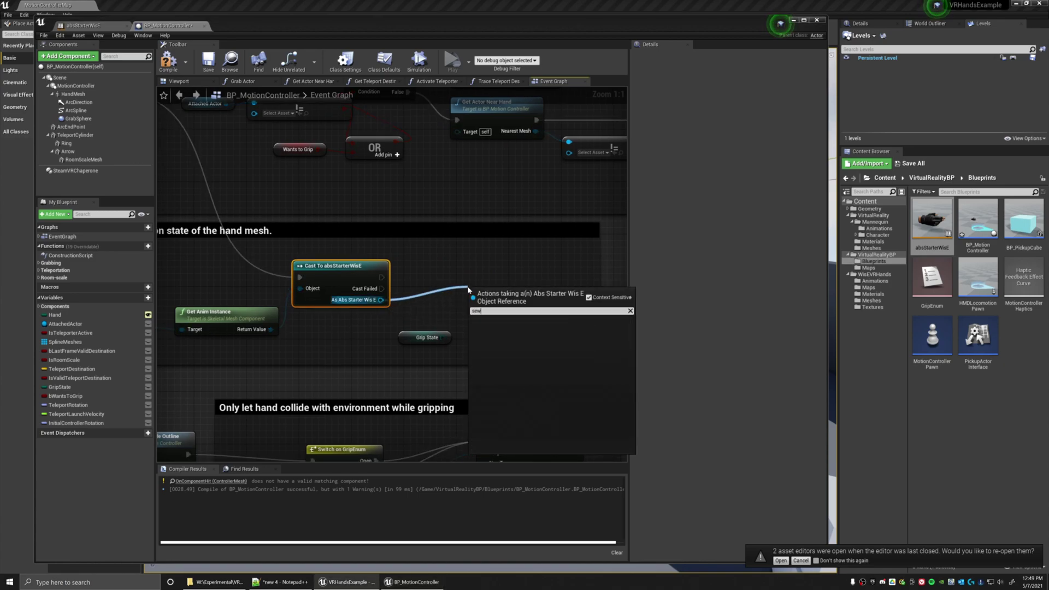
pyautogui.press('BackSpace')
pyautogui.write('t gri')
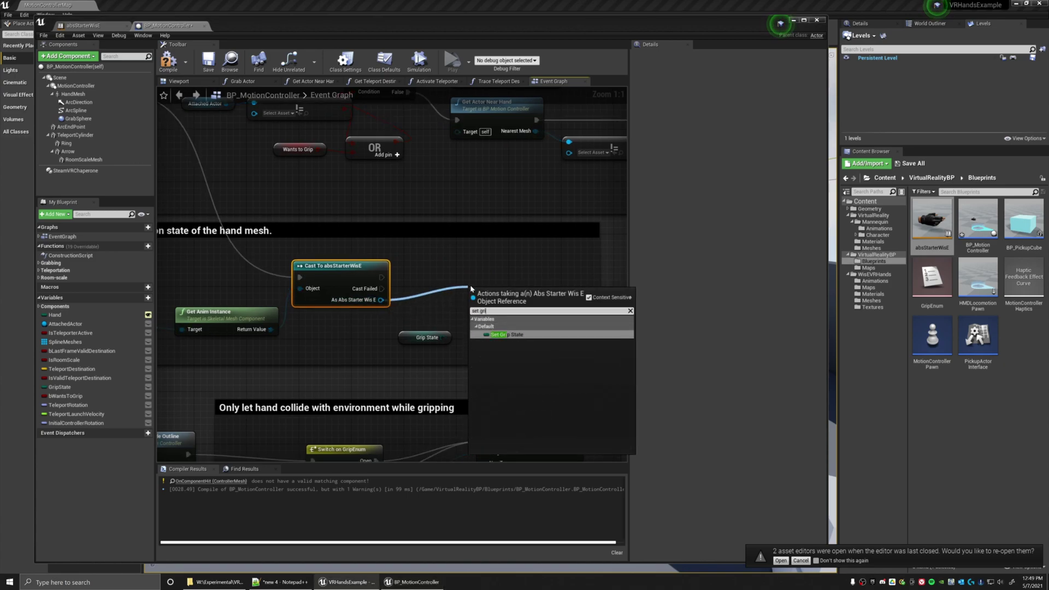
pyautogui.click(519, 335)
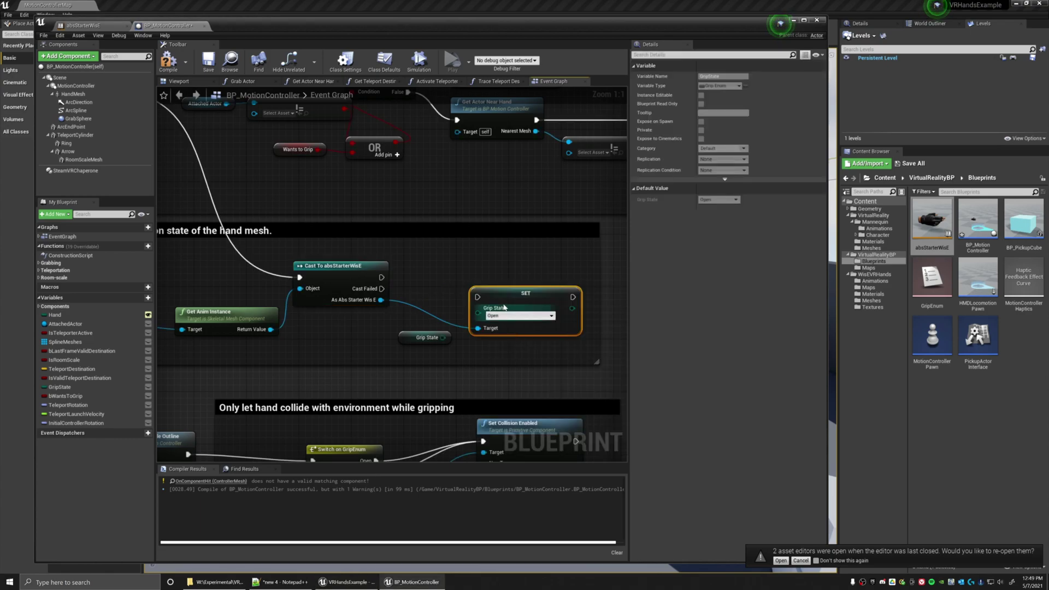
pyautogui.moveTo(381, 280); pyautogui.dragTo(477, 278)
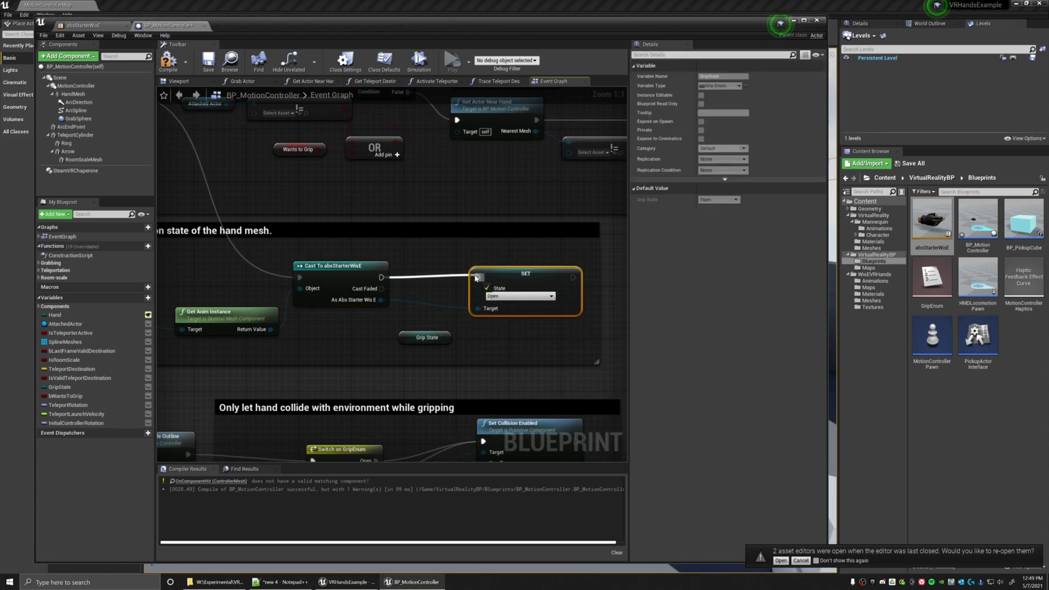
pyautogui.moveTo(444, 338); pyautogui.dragTo(478, 289)
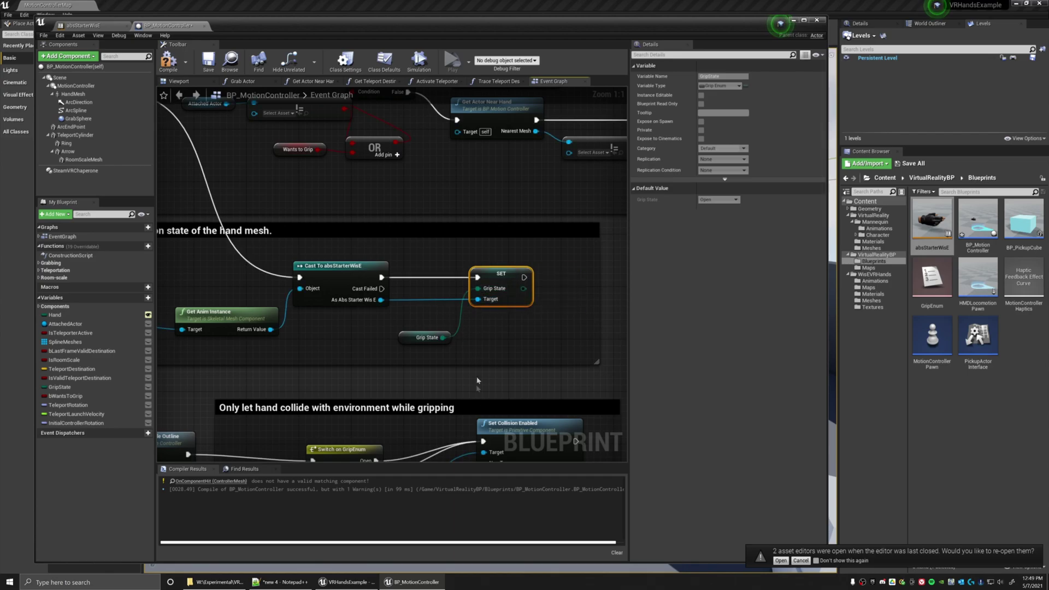
pyautogui.moveTo(469, 388); pyautogui.dragTo(640, 393, button='right')
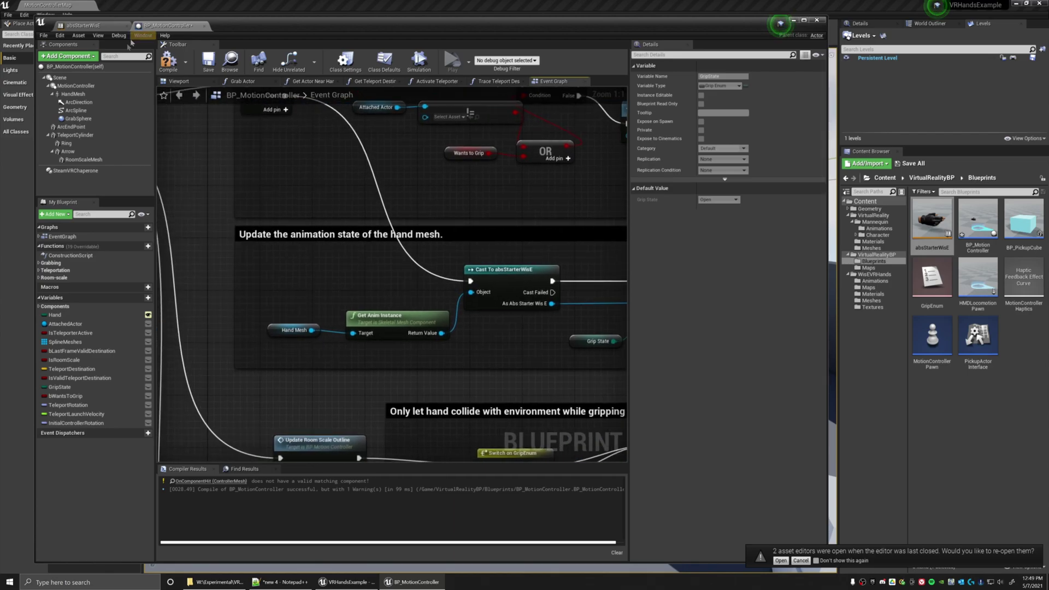
pyautogui.click(167, 63)
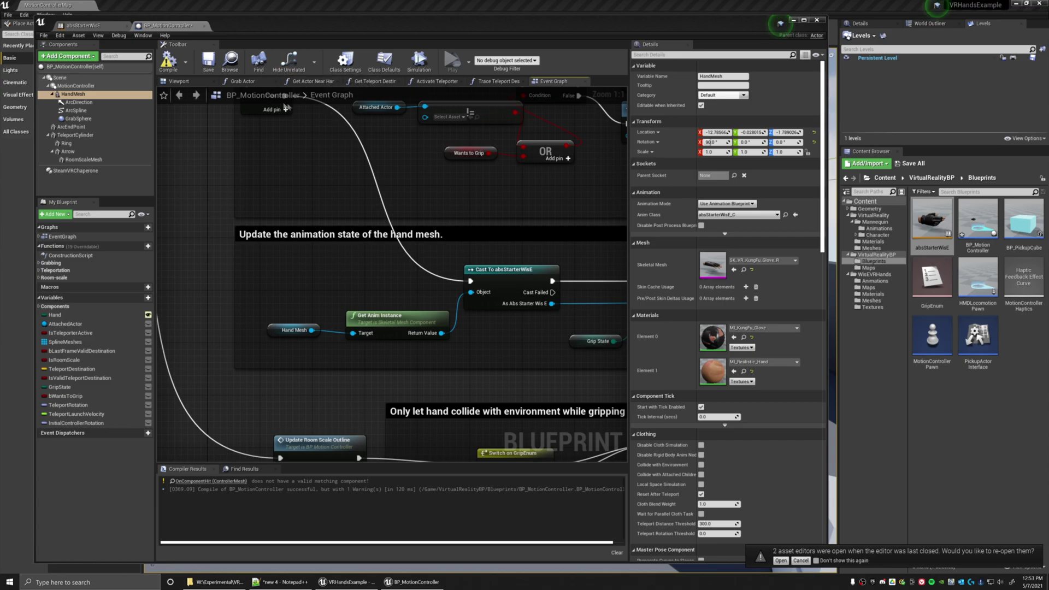
# Change the HandMesh component's Rotation X from 90 to 0 in the Viewport, then return to the Event Graph.
pyautogui.click(179, 81)
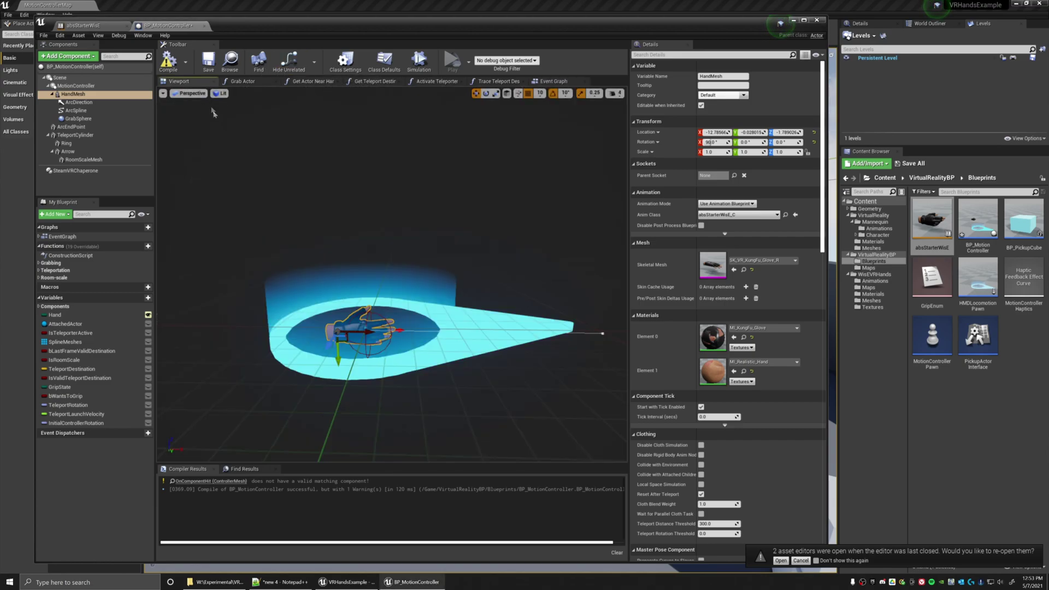
pyautogui.click(73, 94)
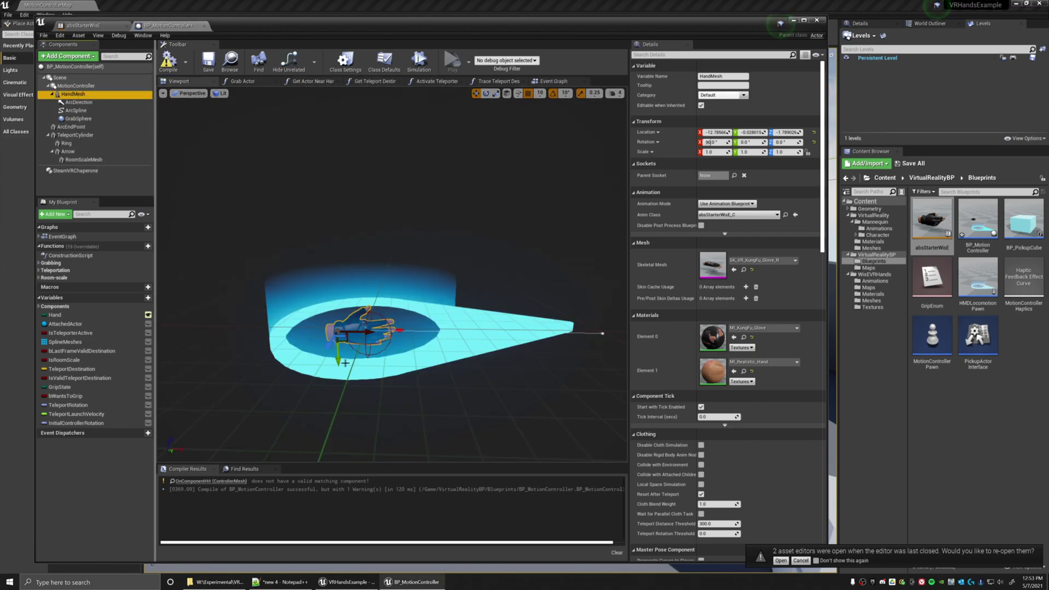
pyautogui.click(710, 143)
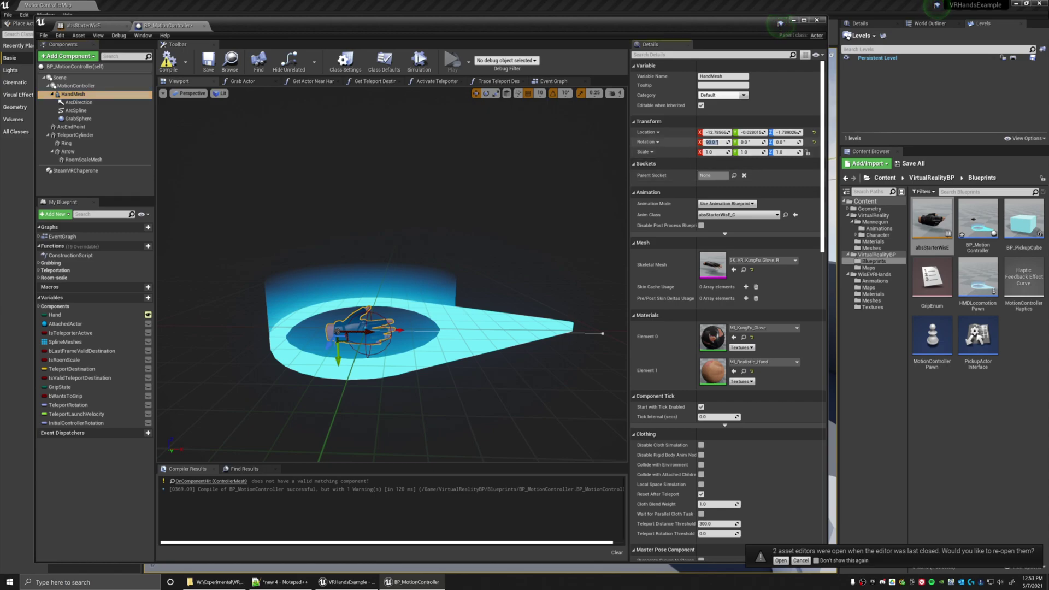
pyautogui.write('0')
pyautogui.press('Return')
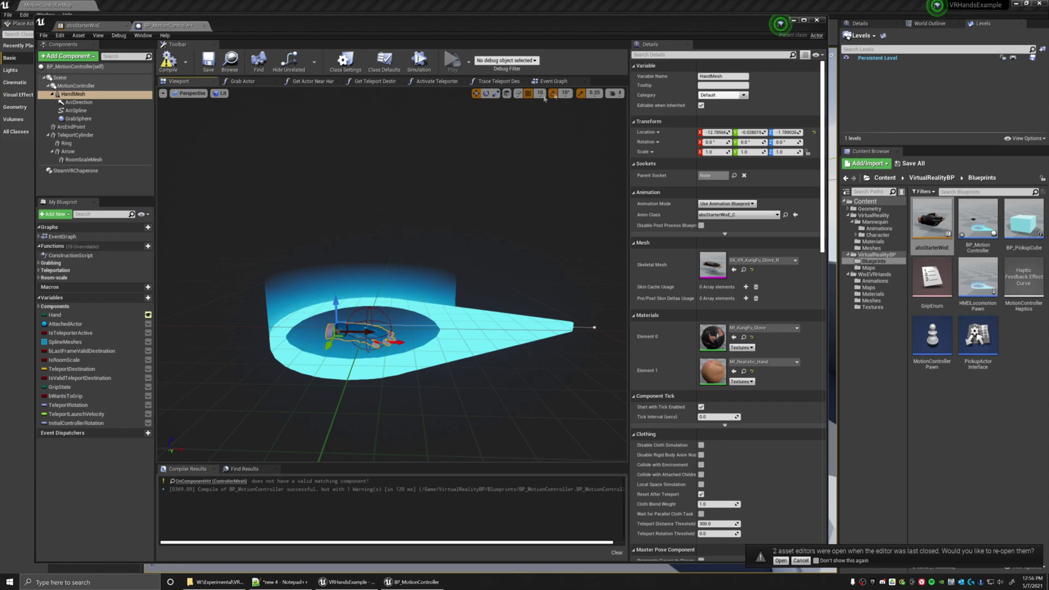
pyautogui.click(553, 81)
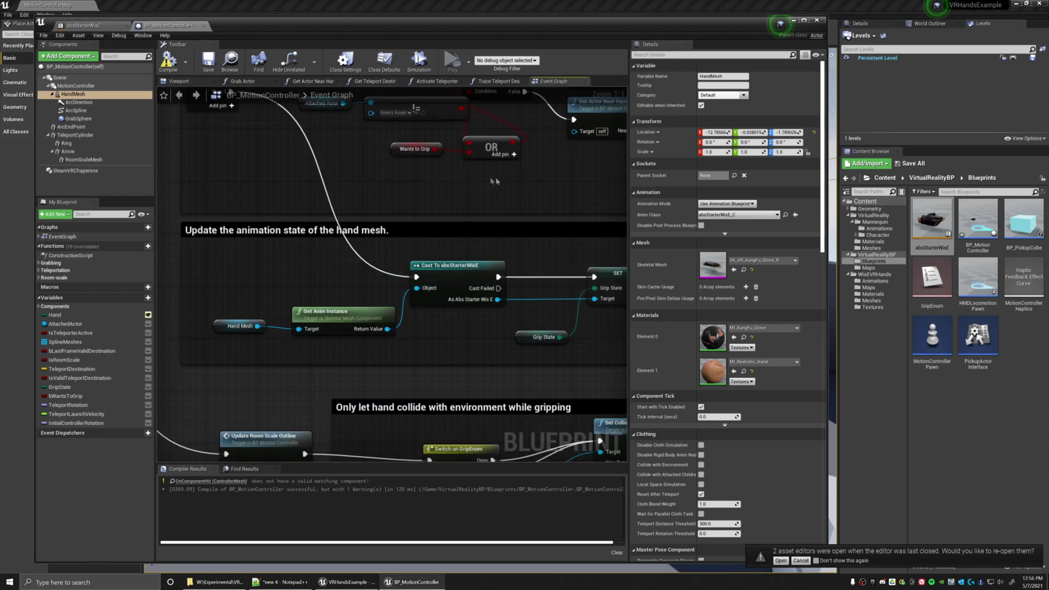
# Set the Set World Scale 3D node's New Scale Z to 1.0 and Y to -1.0, then compile.
pyautogui.moveTo(495, 181); pyautogui.dragTo(333, 378, button='right')
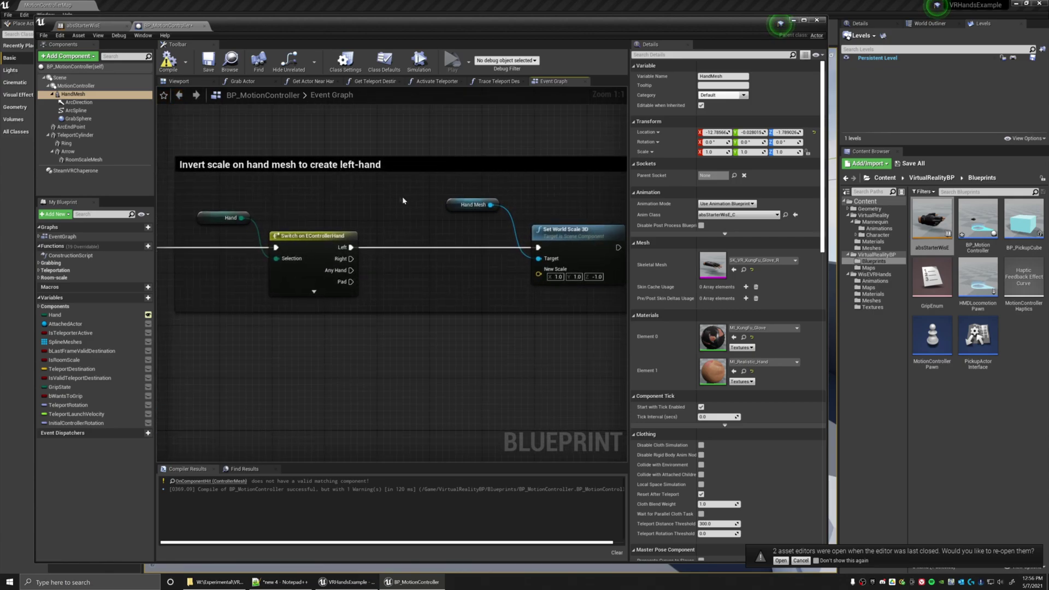
pyautogui.click(595, 277)
pyautogui.write('1')
pyautogui.press('Return')
pyautogui.hotkey('shift', 'Tab')
pyautogui.write('-1')
pyautogui.press('Return')
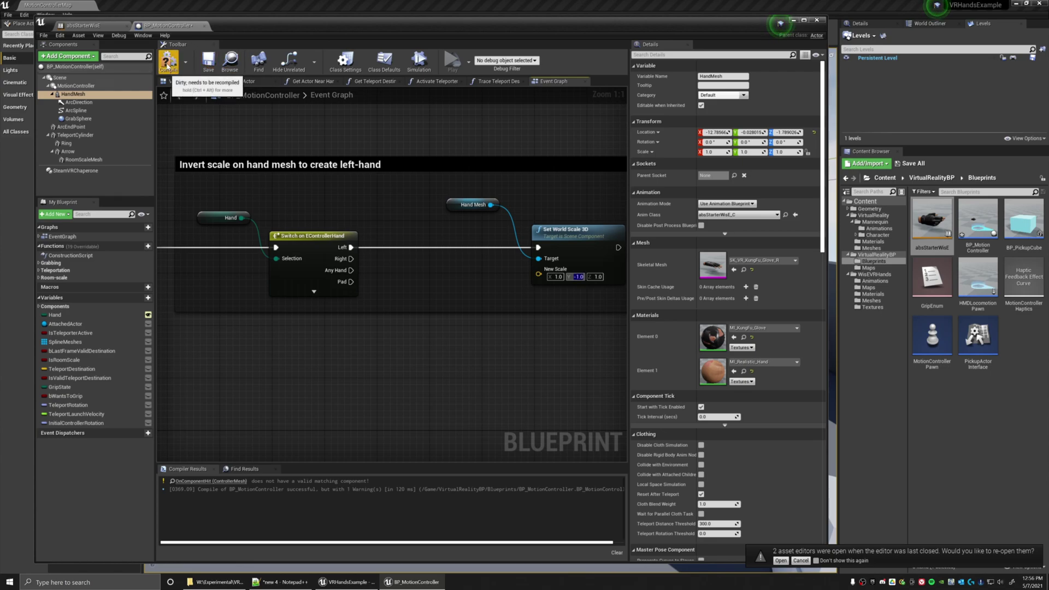
pyautogui.click(168, 61)
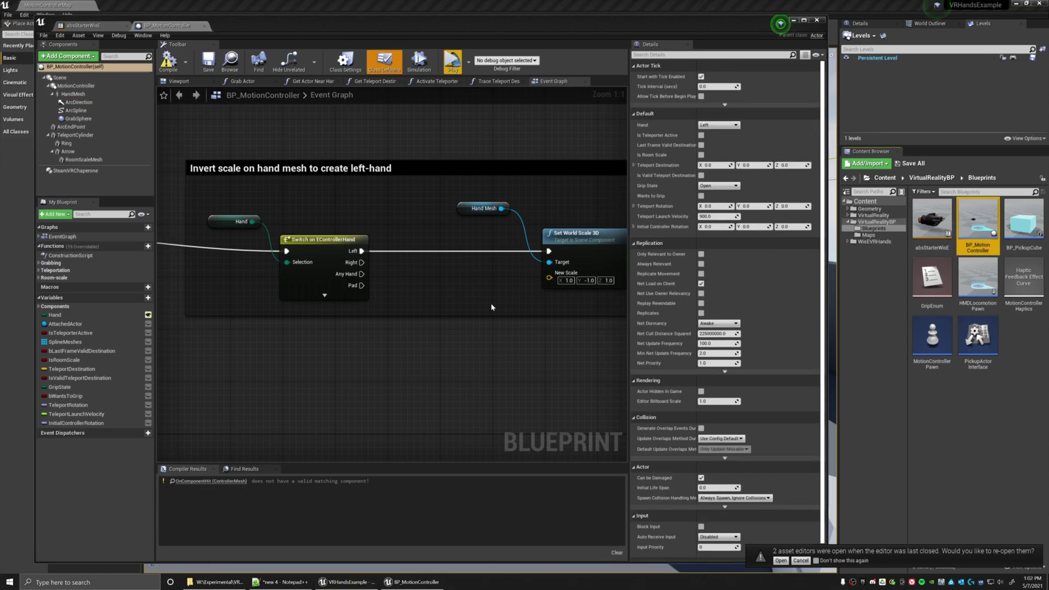
pyautogui.click(453, 62)
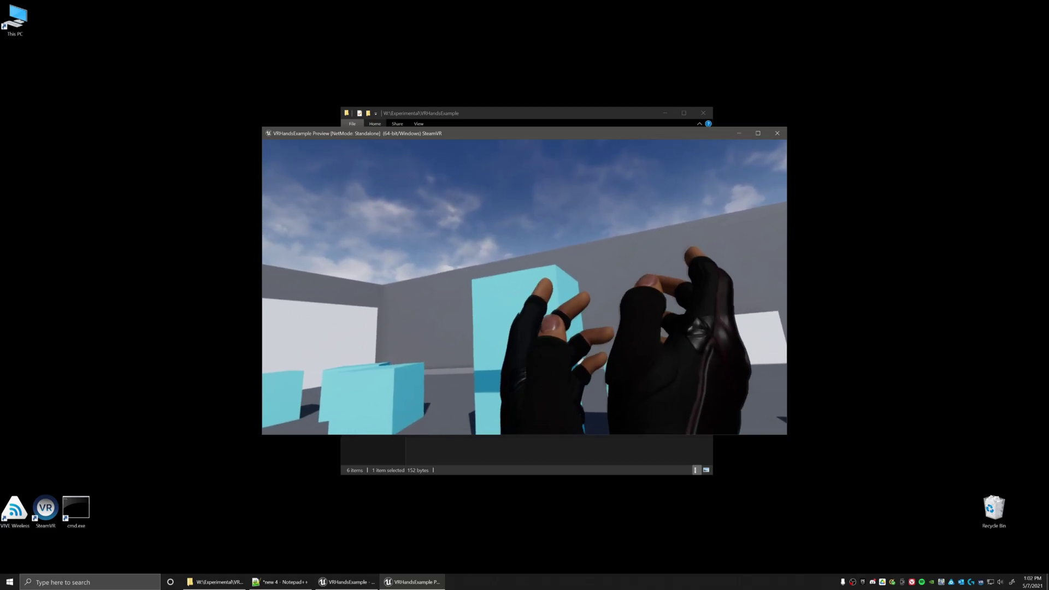
pyautogui.press('Escape')
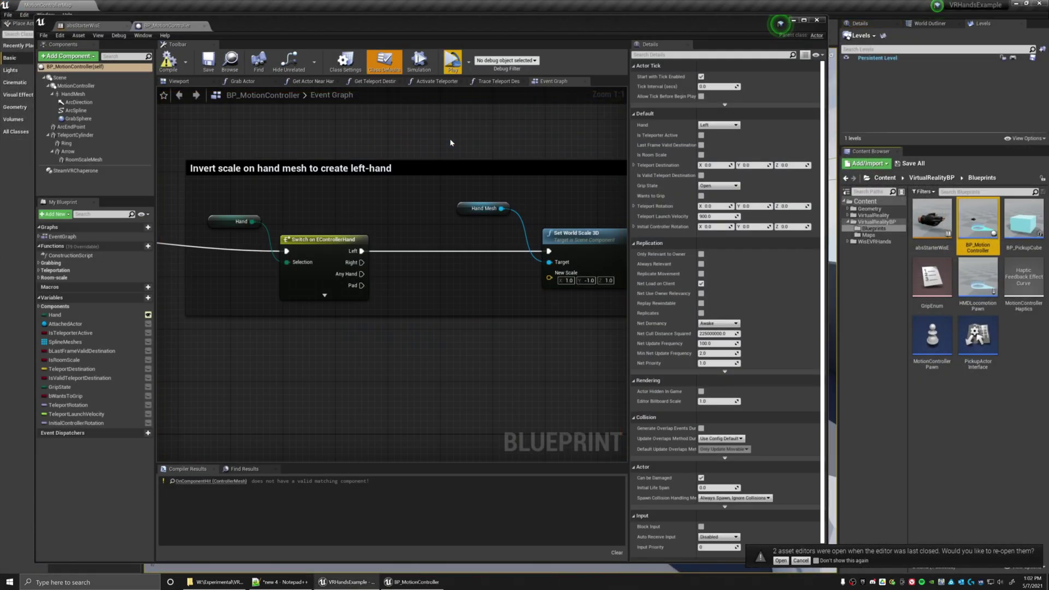